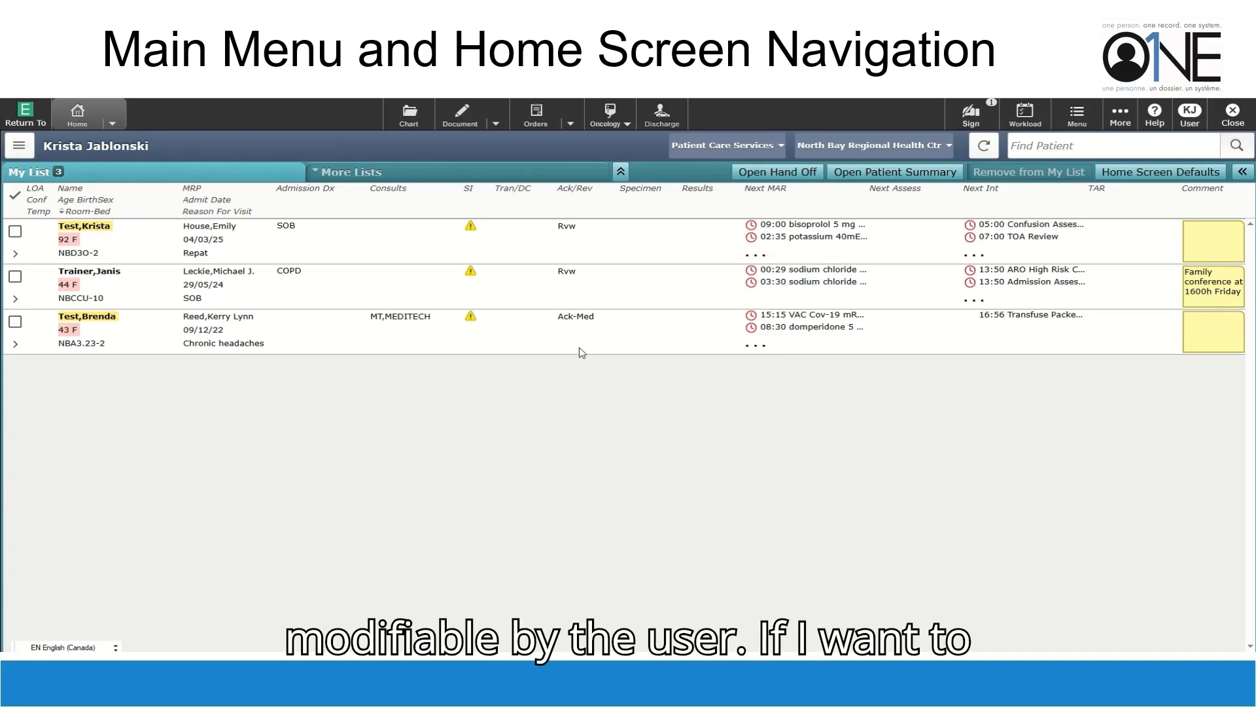
Remove the third patient (43-year-old female, chronic headaches) from My List, leaving two patients
click(15, 323)
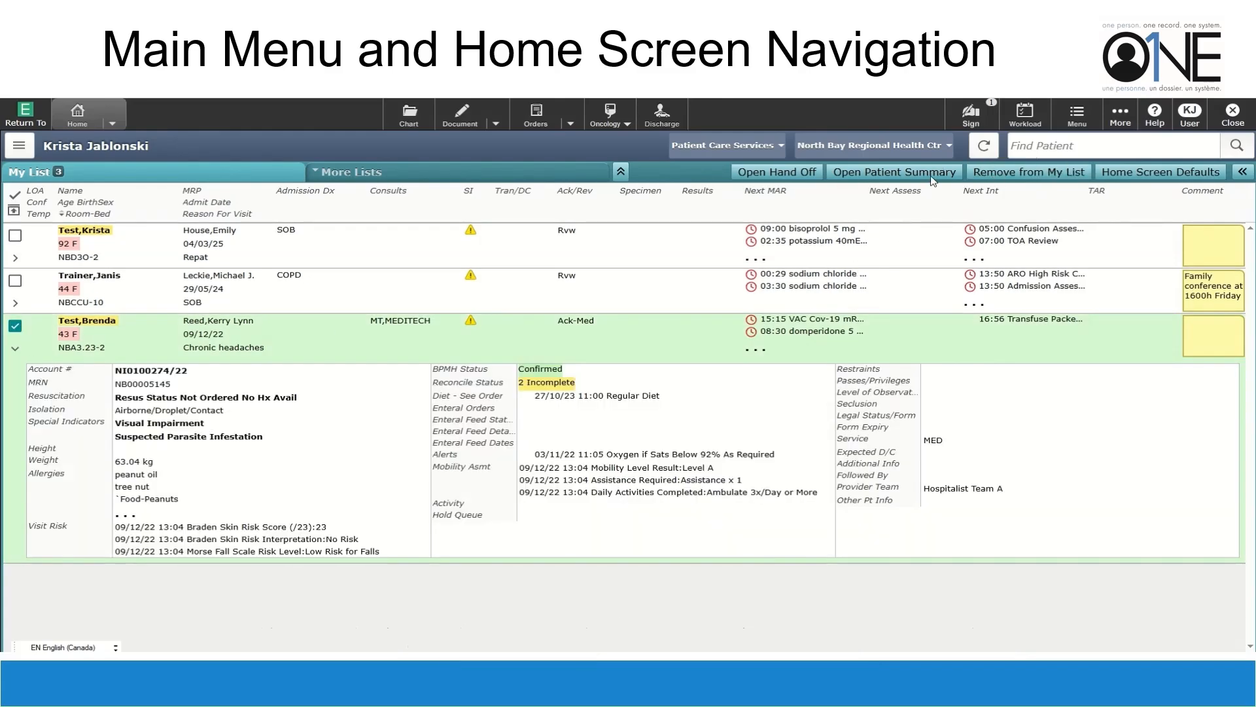
click(1044, 173)
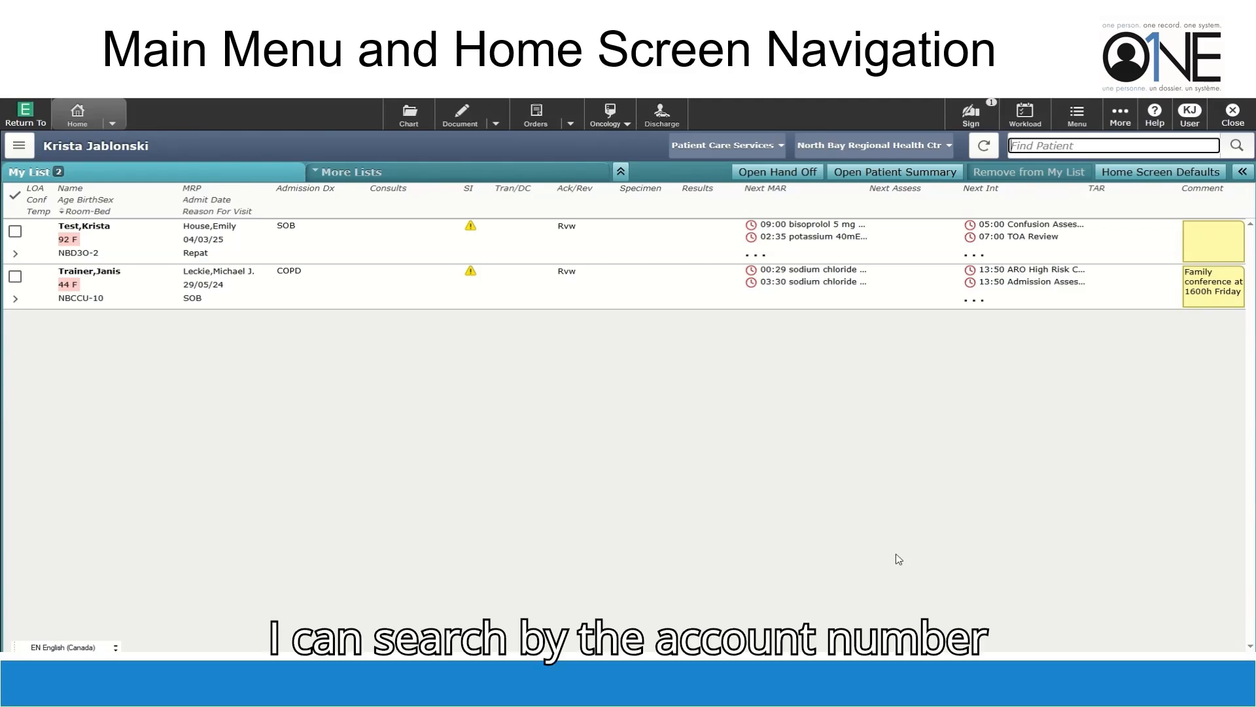
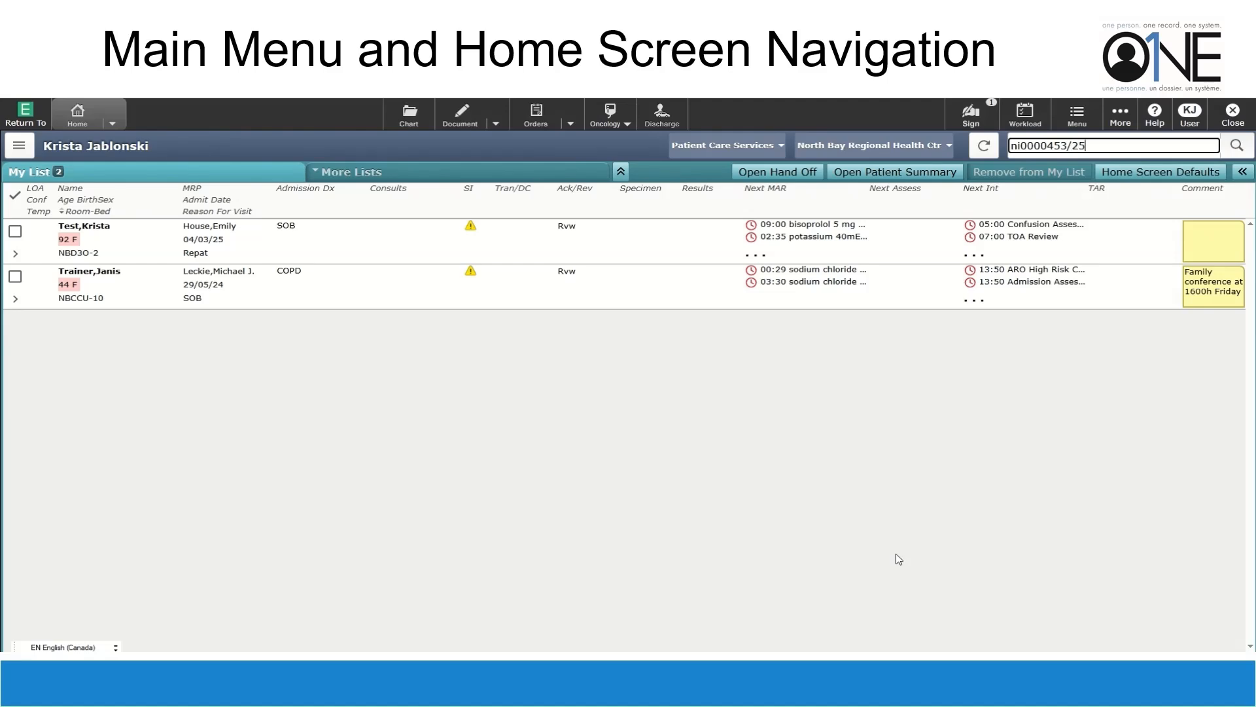
Search Find Patient by account number and add the 67-year-old male appendicitis patient to My List
key(Return)
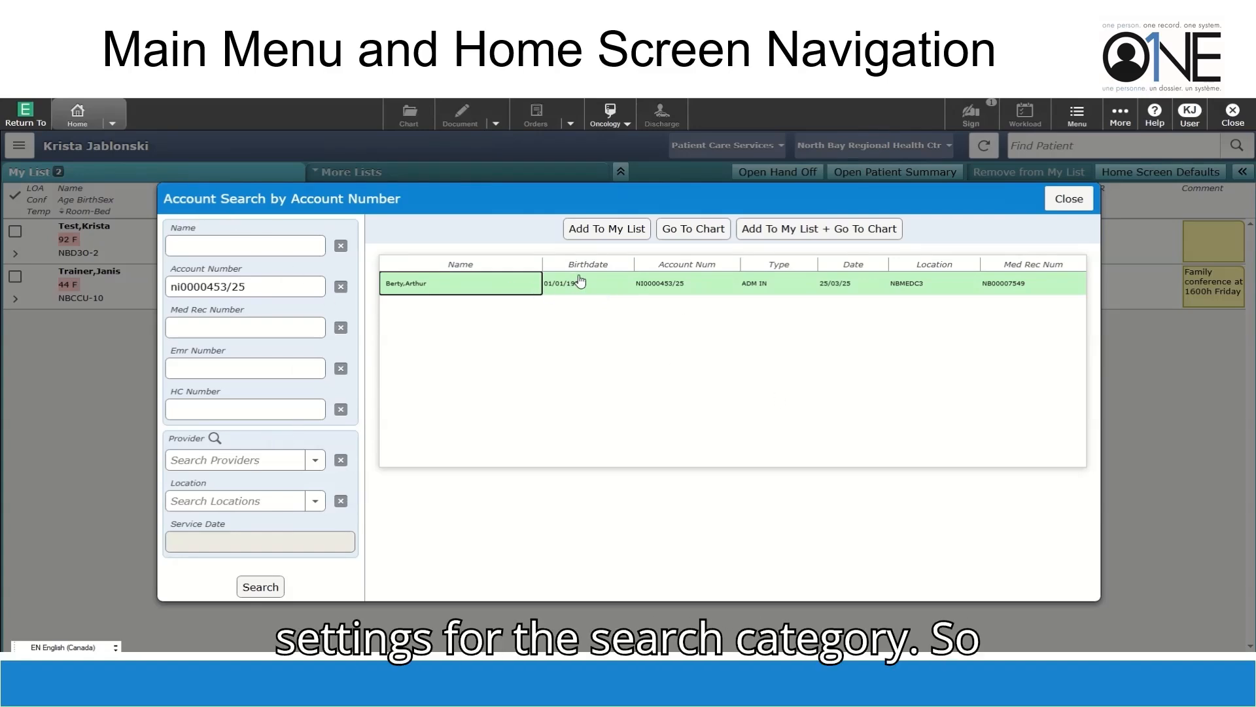
click(608, 230)
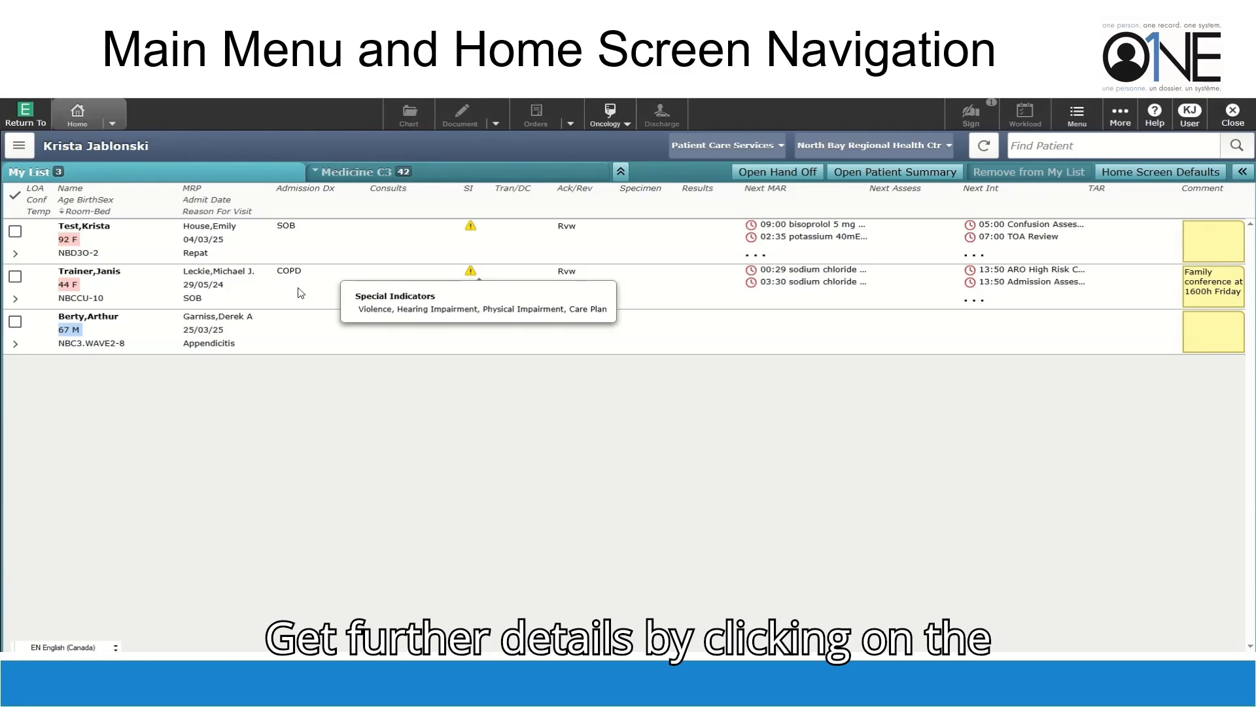
click(301, 292)
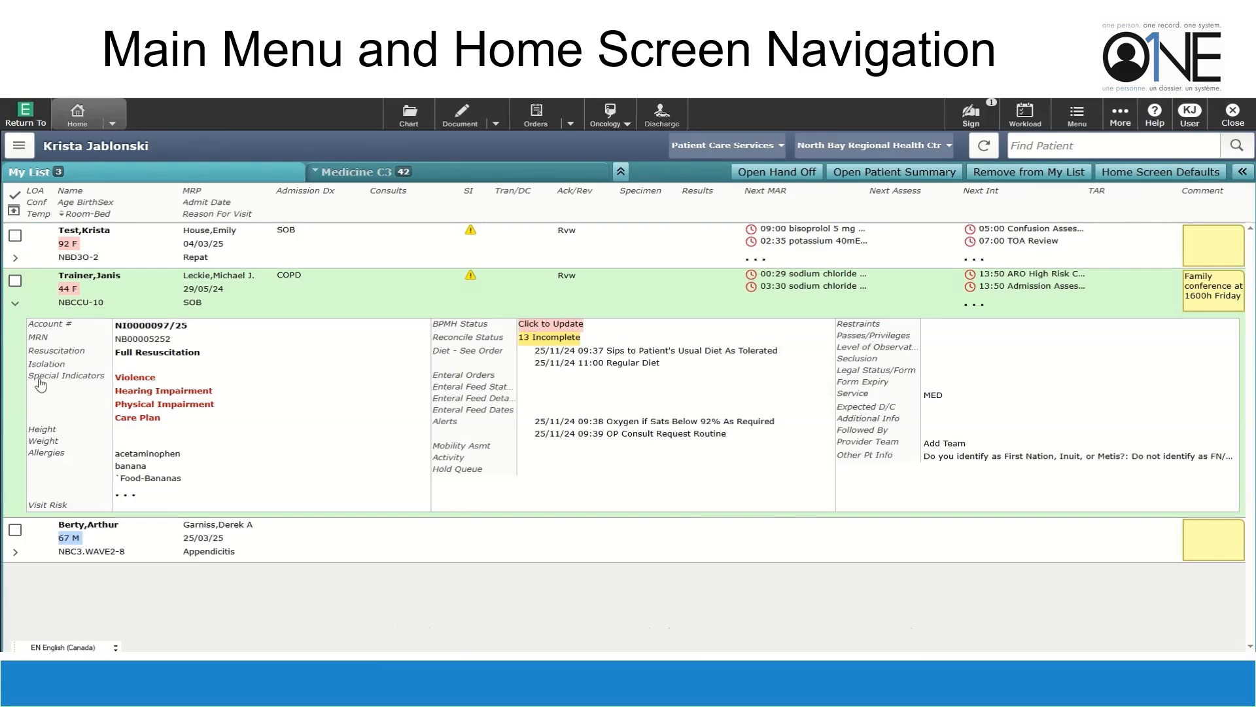
click(126, 396)
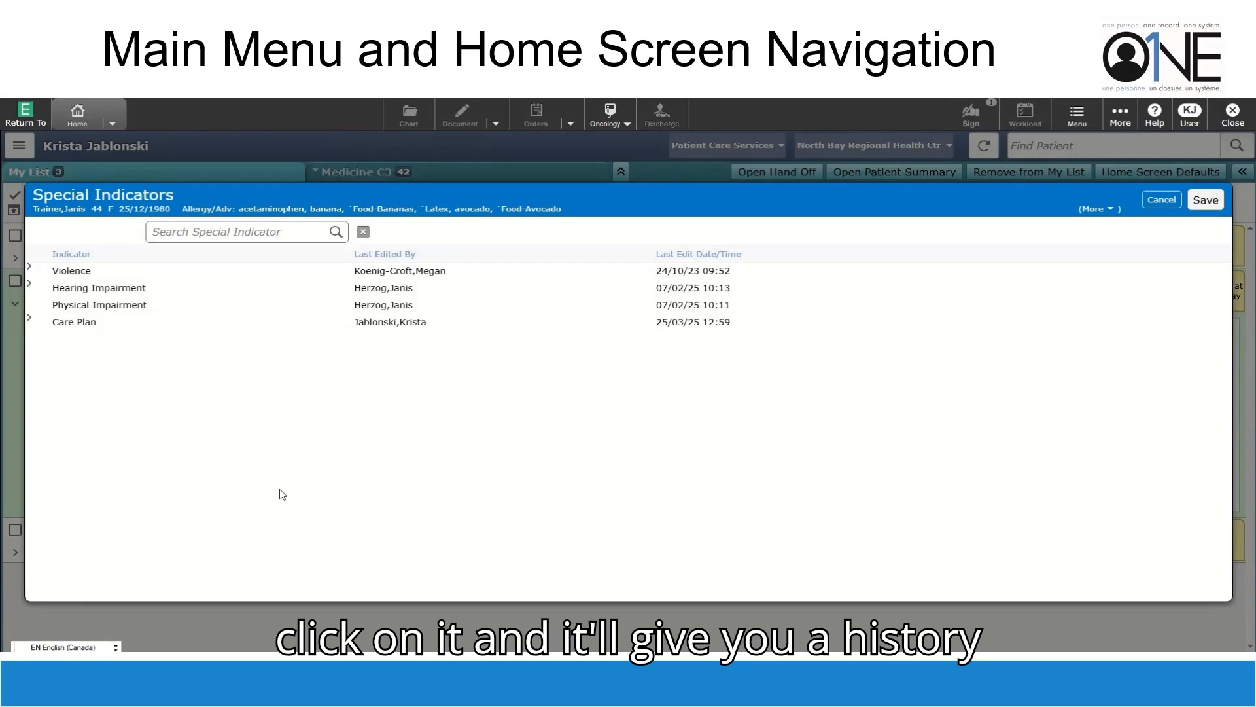
click(29, 267)
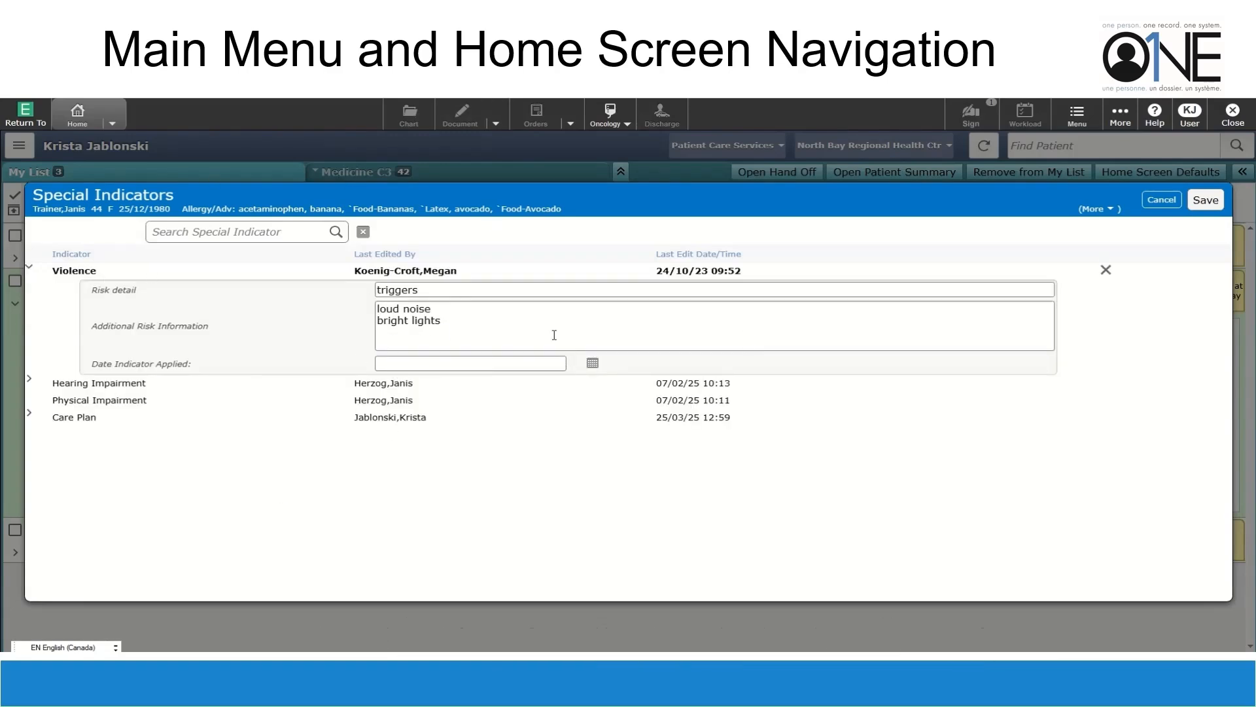
click(1168, 202)
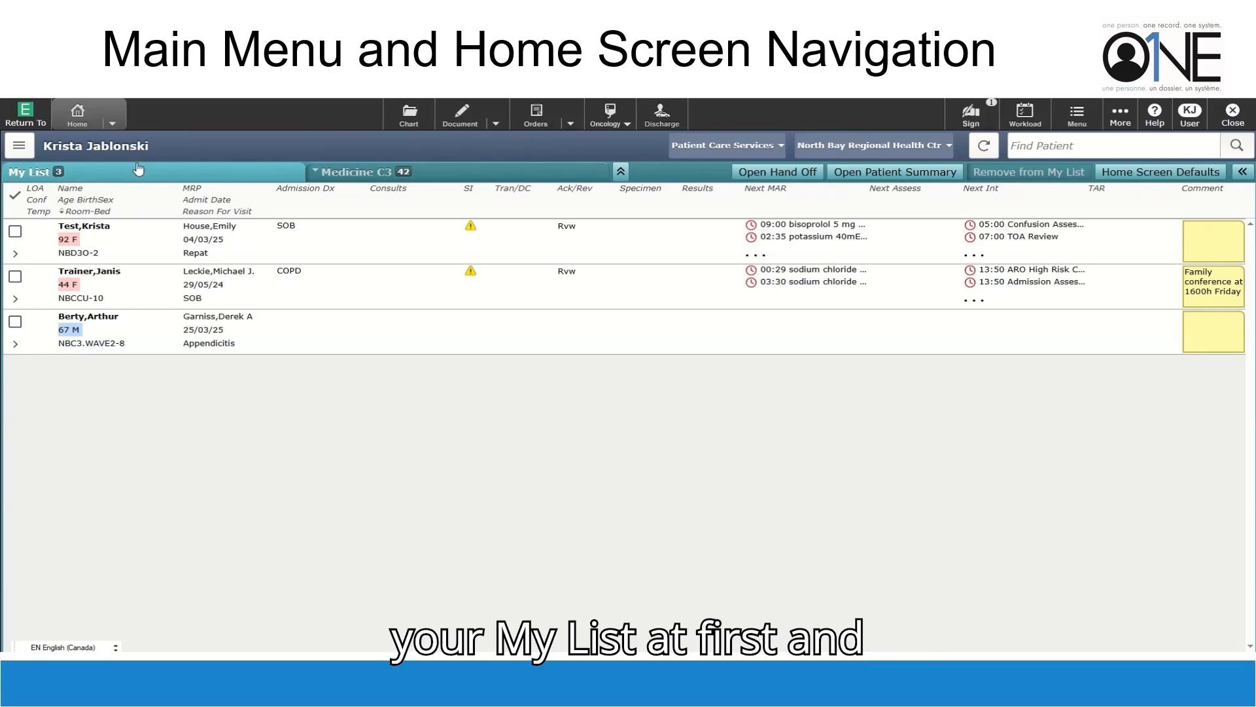
click(315, 173)
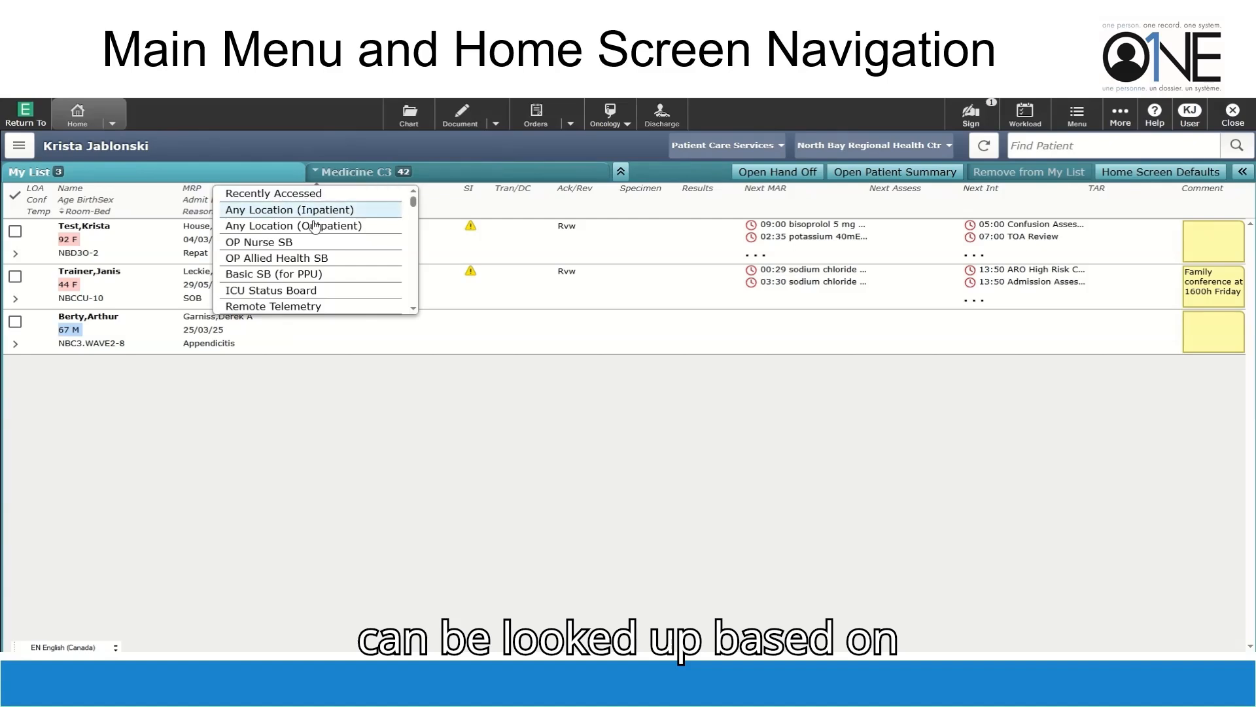
scroll(318, 271, down, 5)
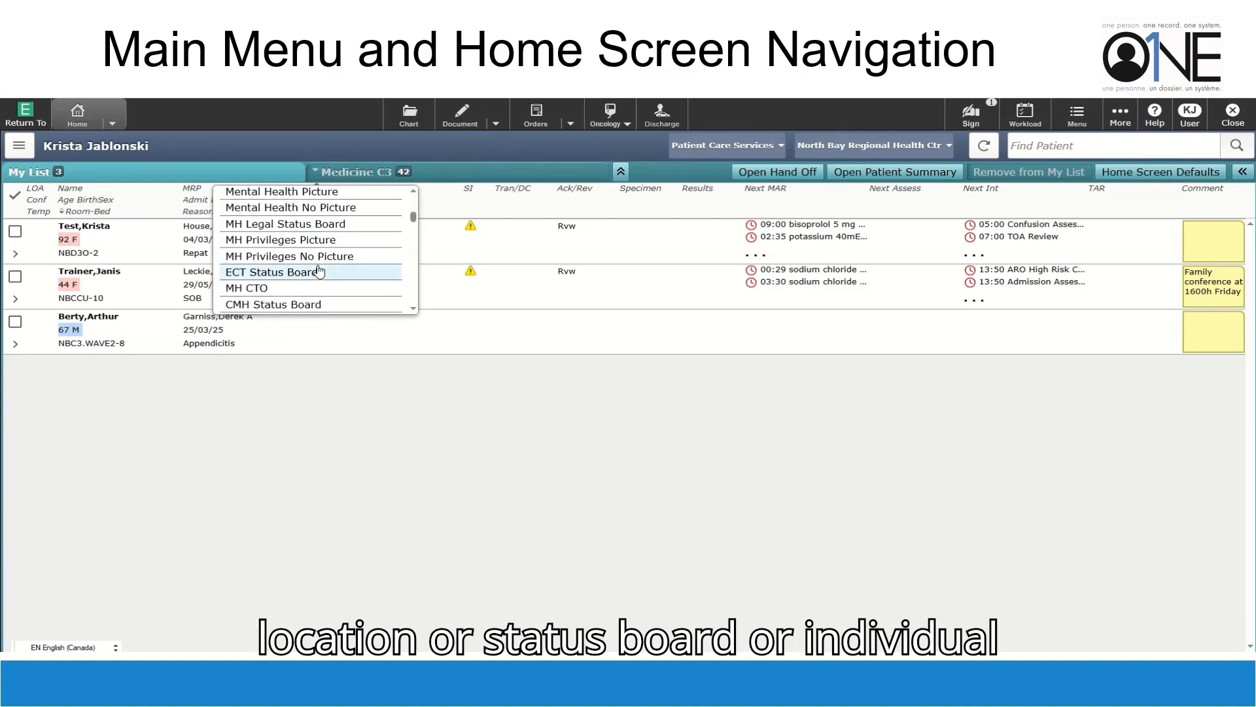
scroll(319, 271, up, 5)
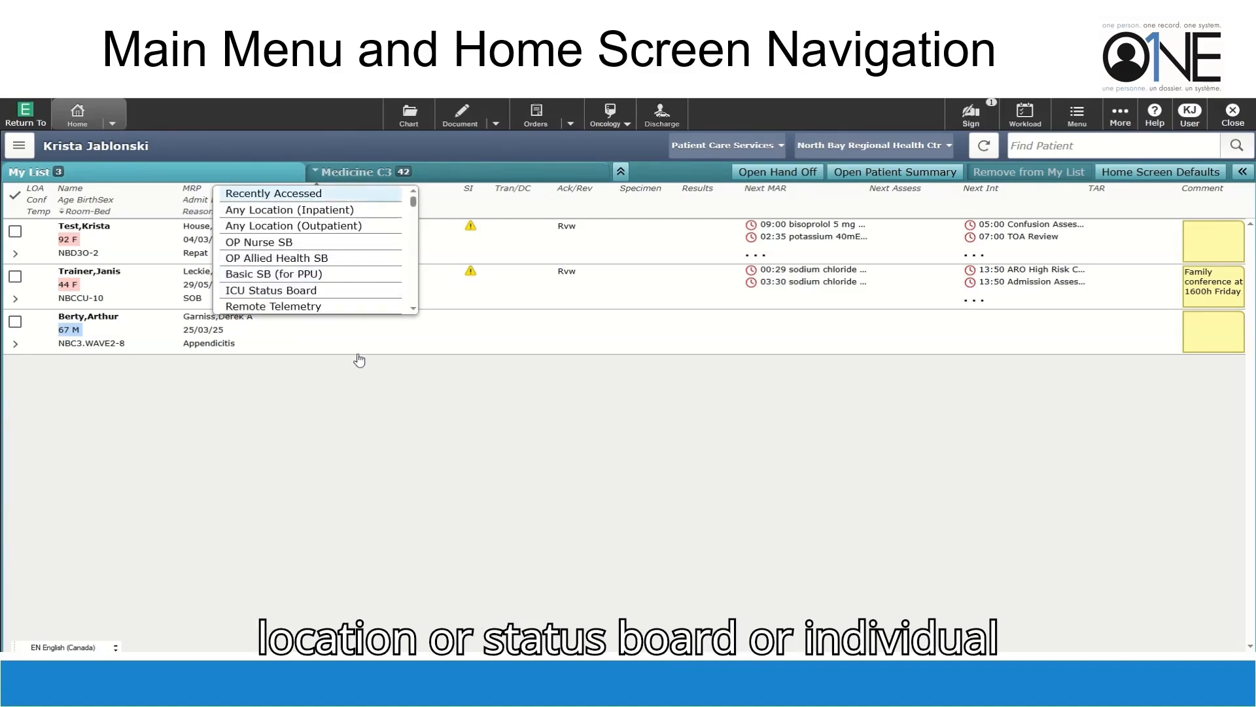
click(687, 175)
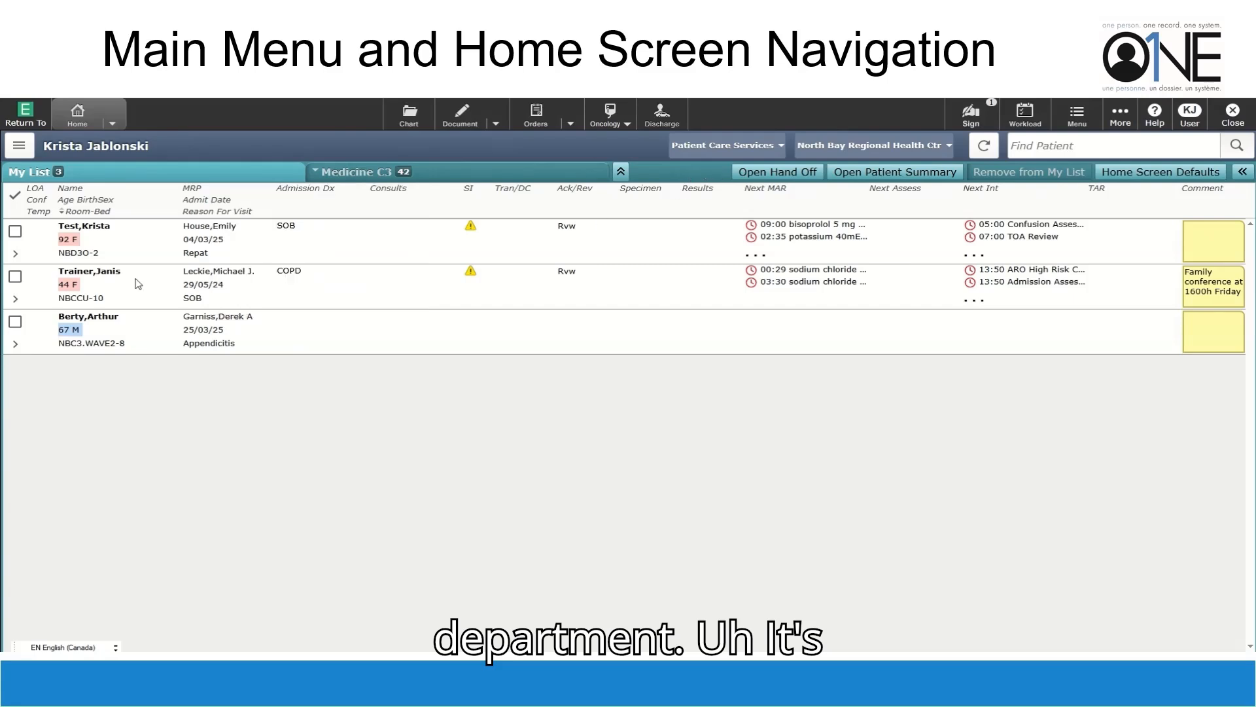
Set ID Method Tabs to 5 in Home Screen Defaults and save
click(1170, 176)
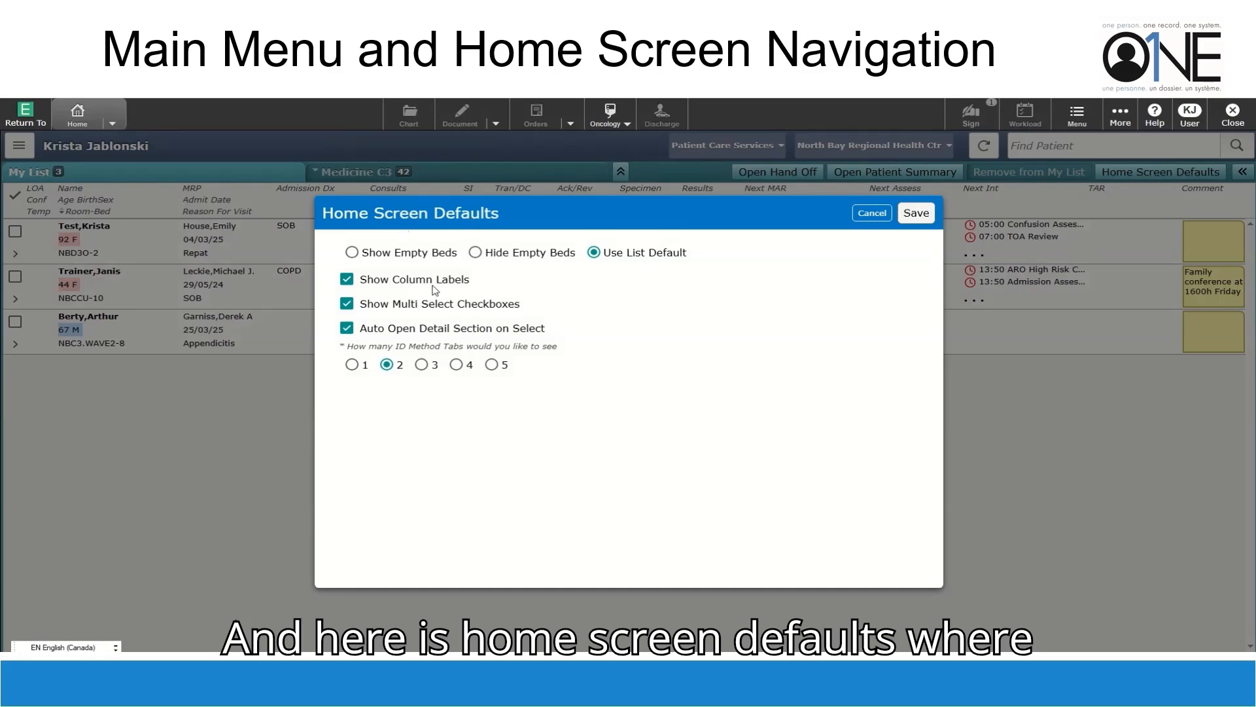
click(492, 365)
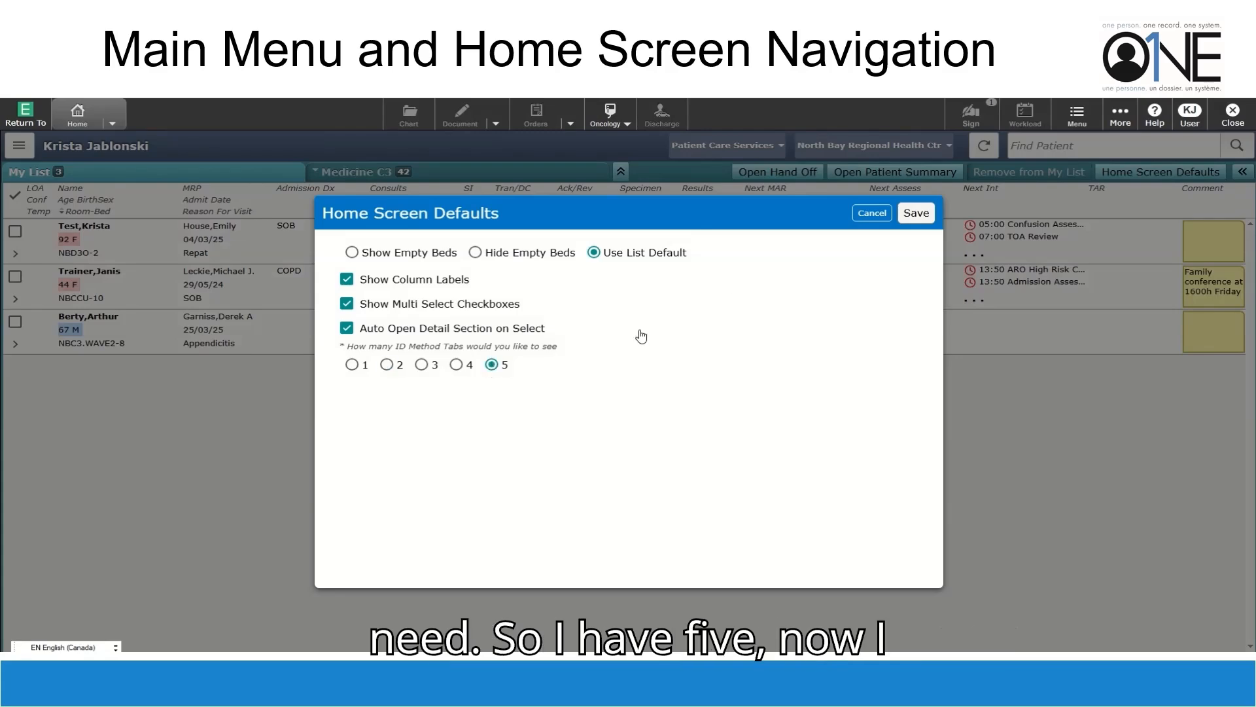
click(917, 221)
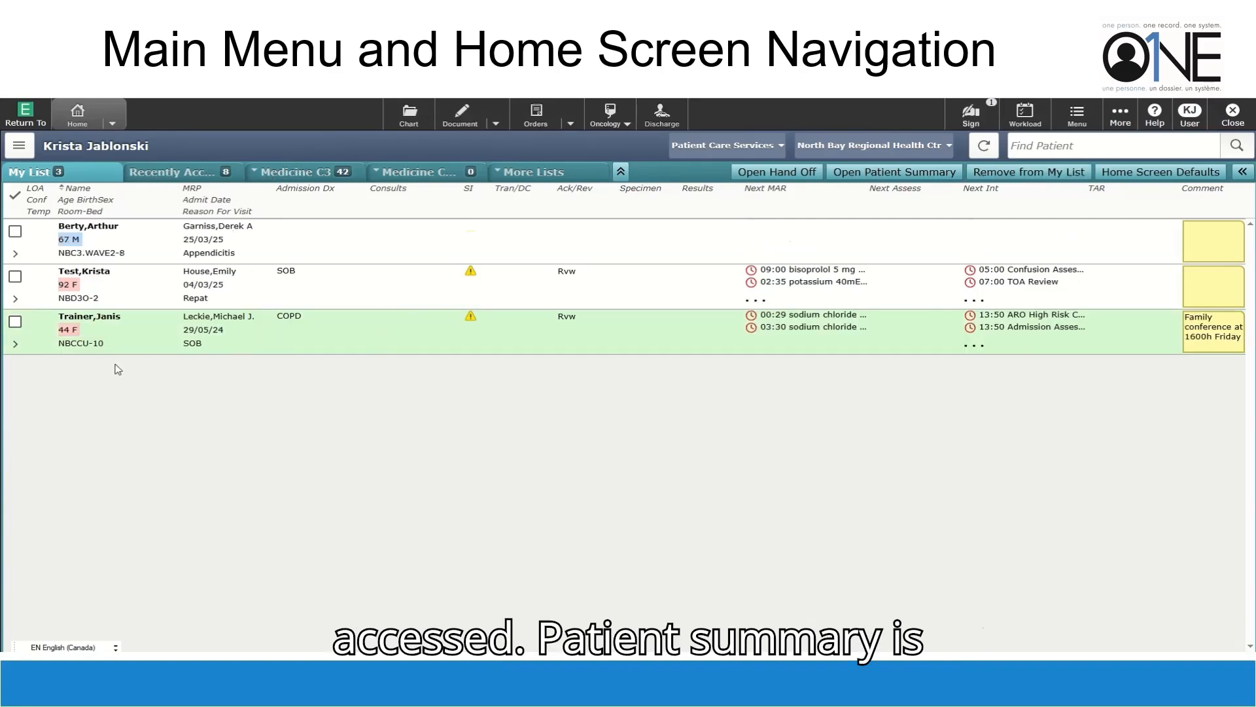
Deselect the COPD patient, review the summary widgets, and close the Patient Summary to widen the list
click(332, 338)
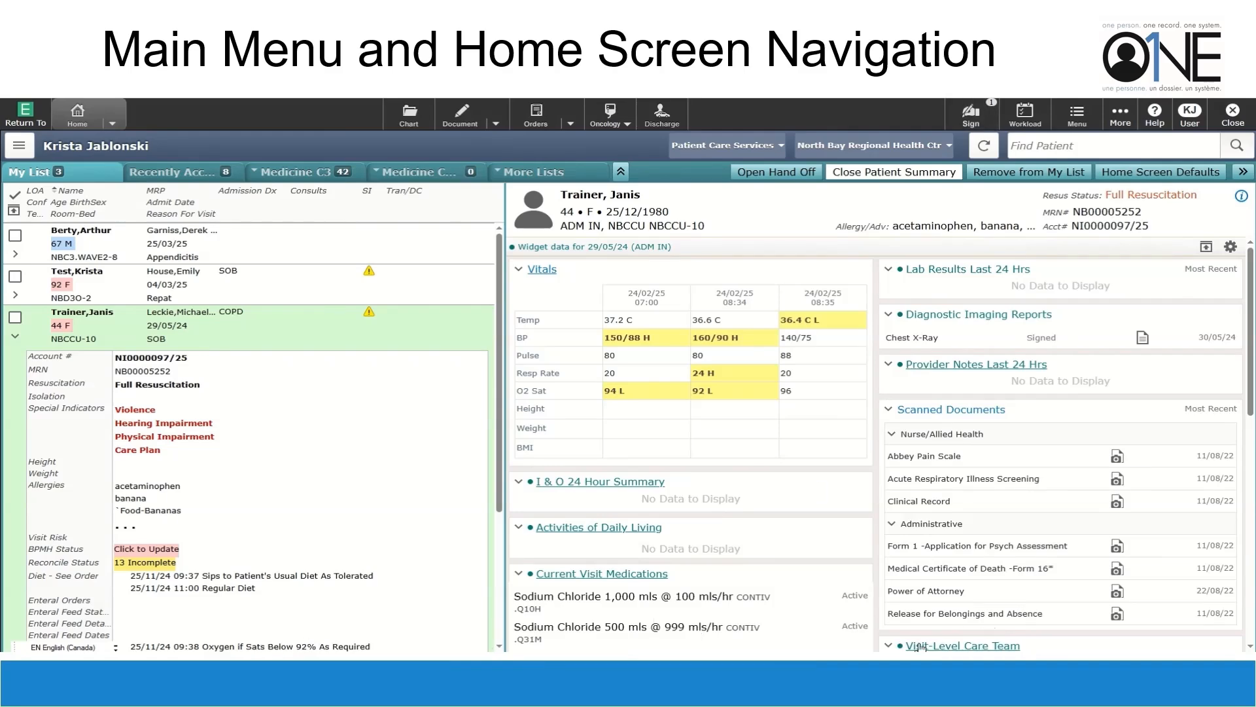
scroll(946, 406, down, 5)
scroll(946, 409, down, 3)
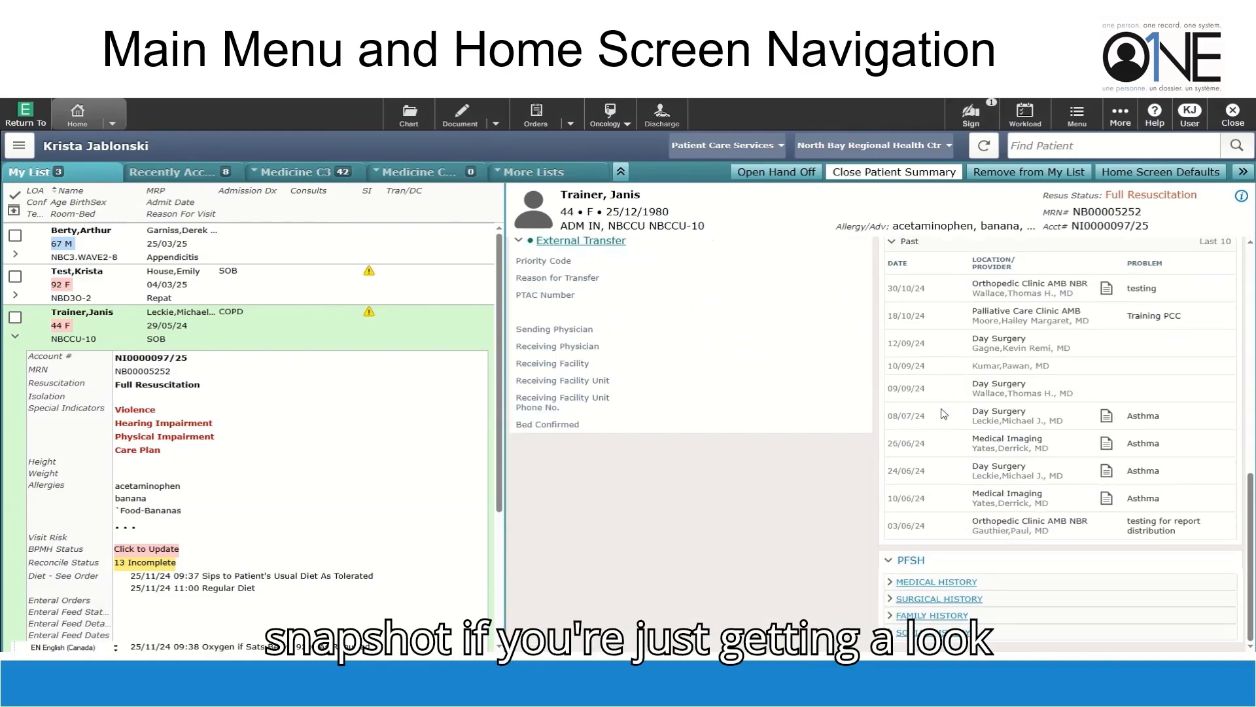
scroll(944, 419, up, 9)
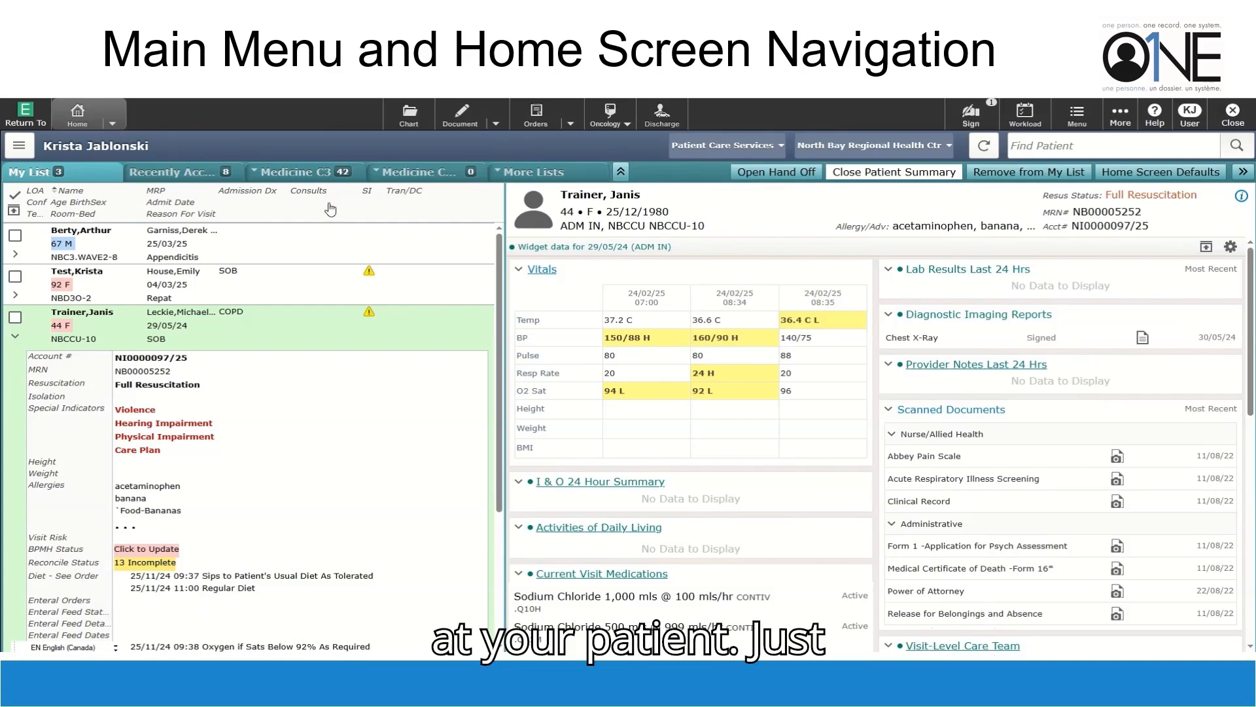
click(909, 175)
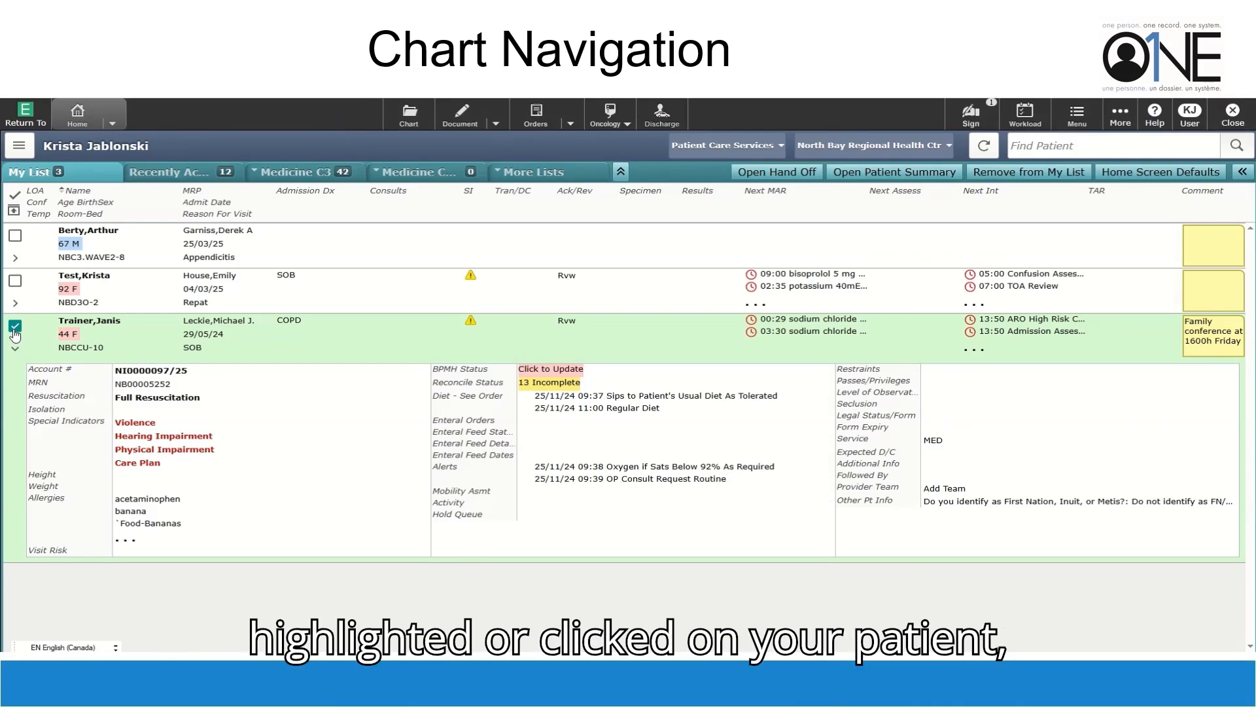
Open the patient's chart, check the Summary widget preferences, and show the chart's Activity tab
click(410, 118)
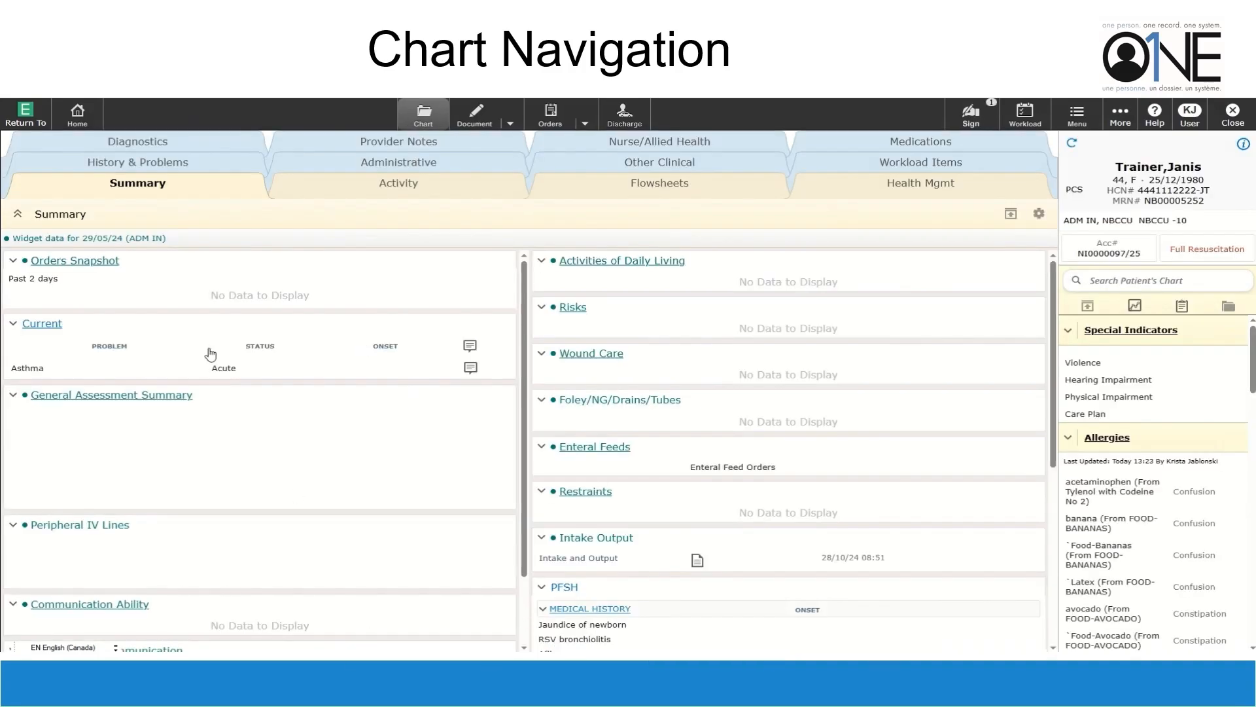
click(1034, 213)
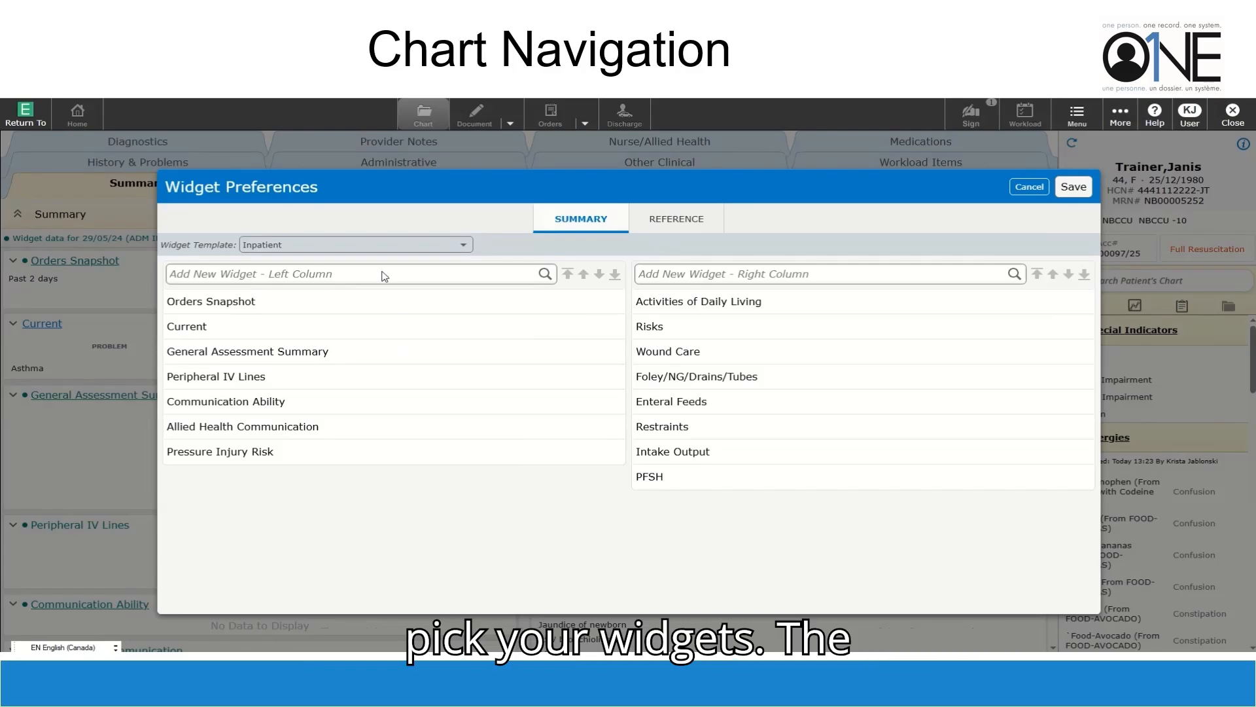
click(383, 276)
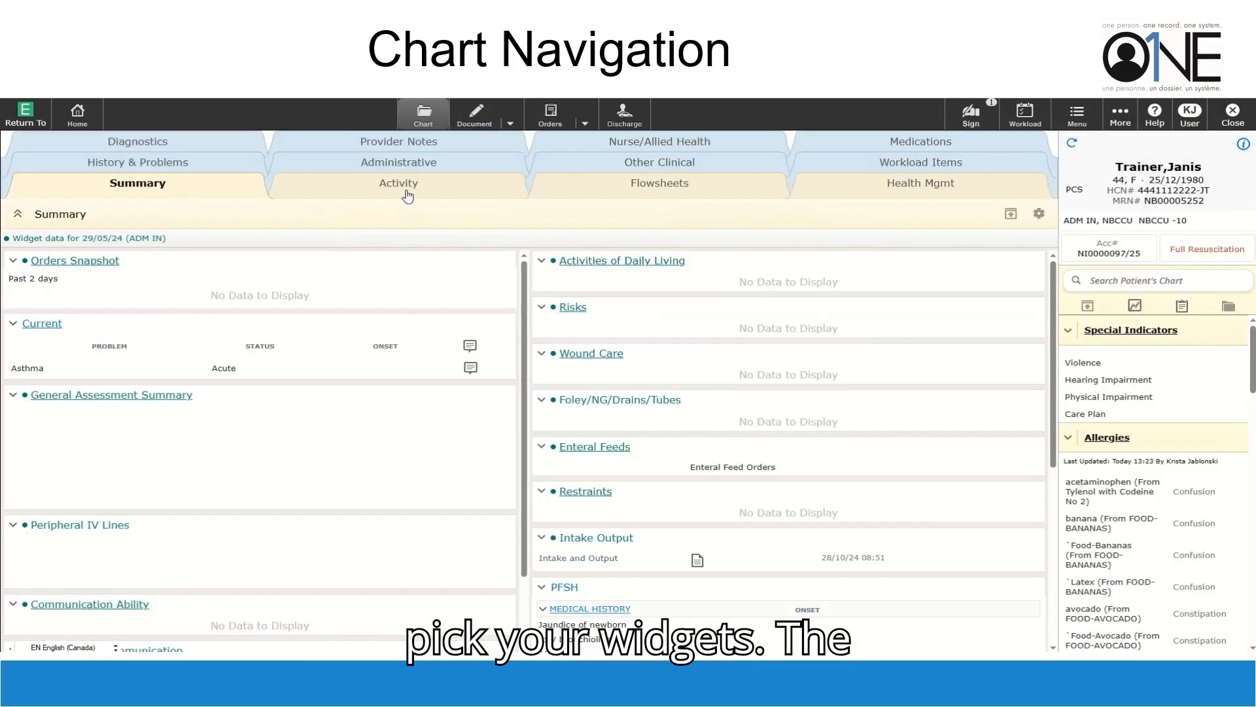
click(405, 188)
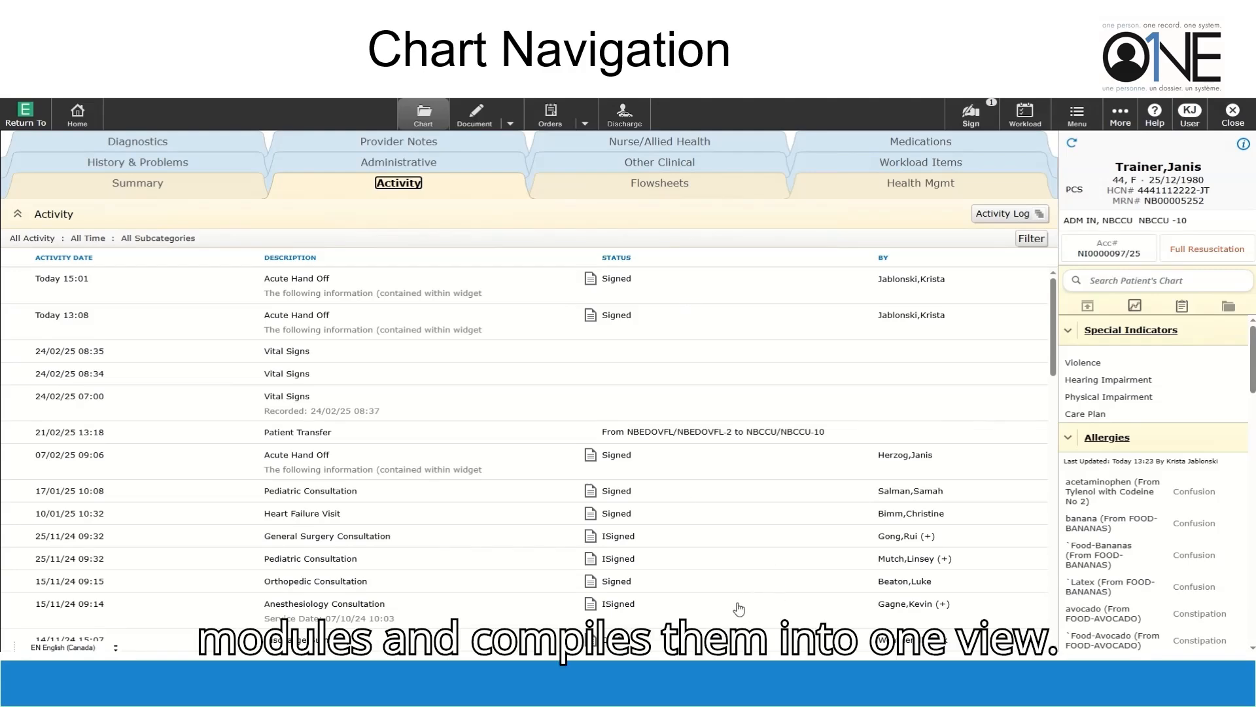
scroll(736, 373, down, 10)
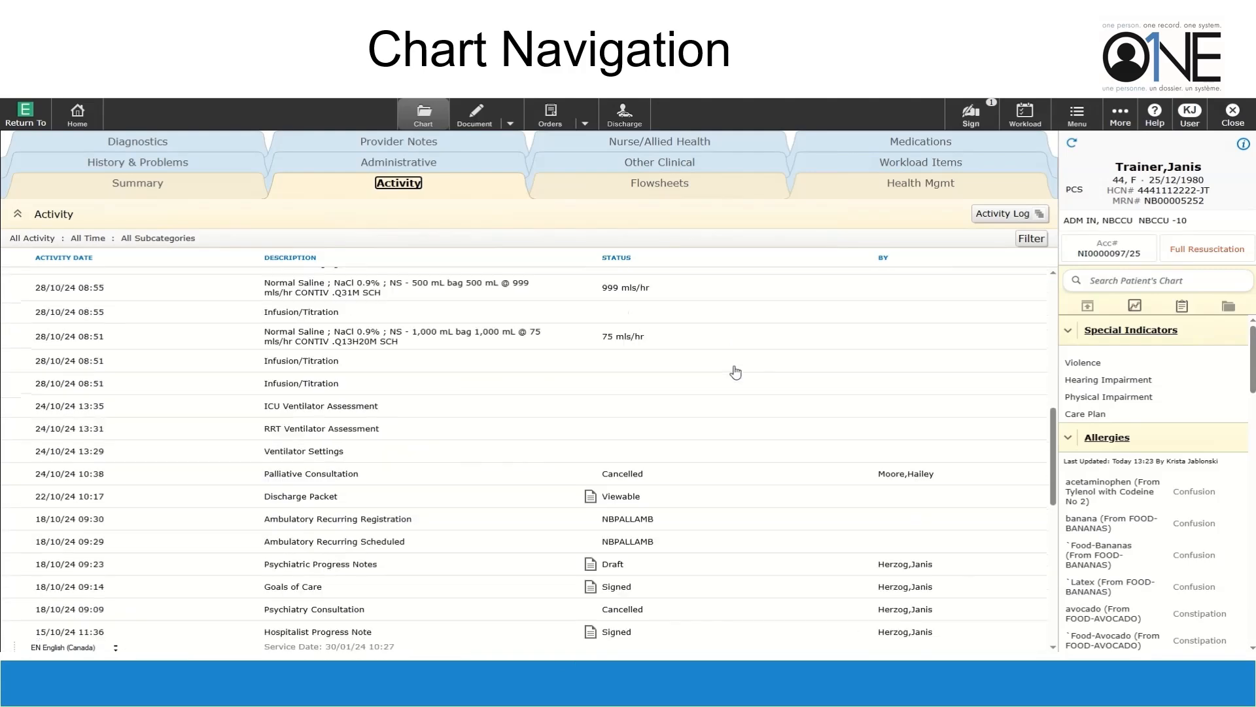
scroll(729, 364, up, 6)
scroll(728, 366, up, 4)
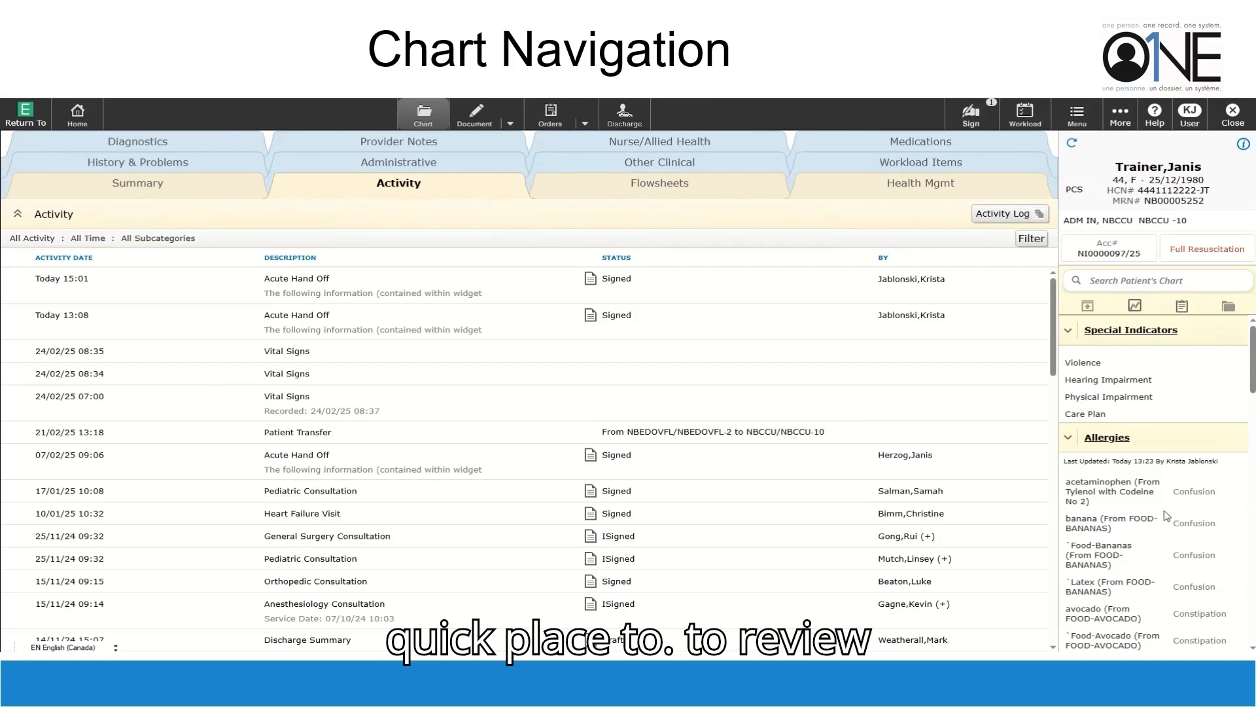
click(1244, 145)
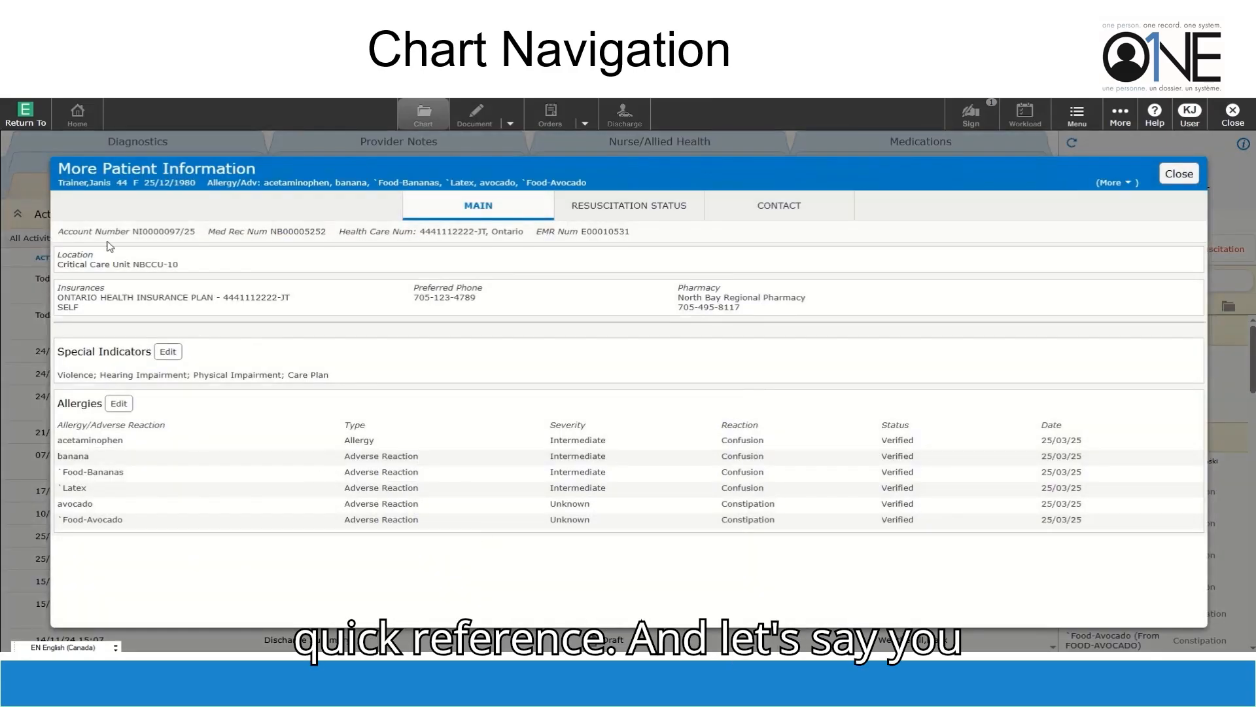
click(647, 210)
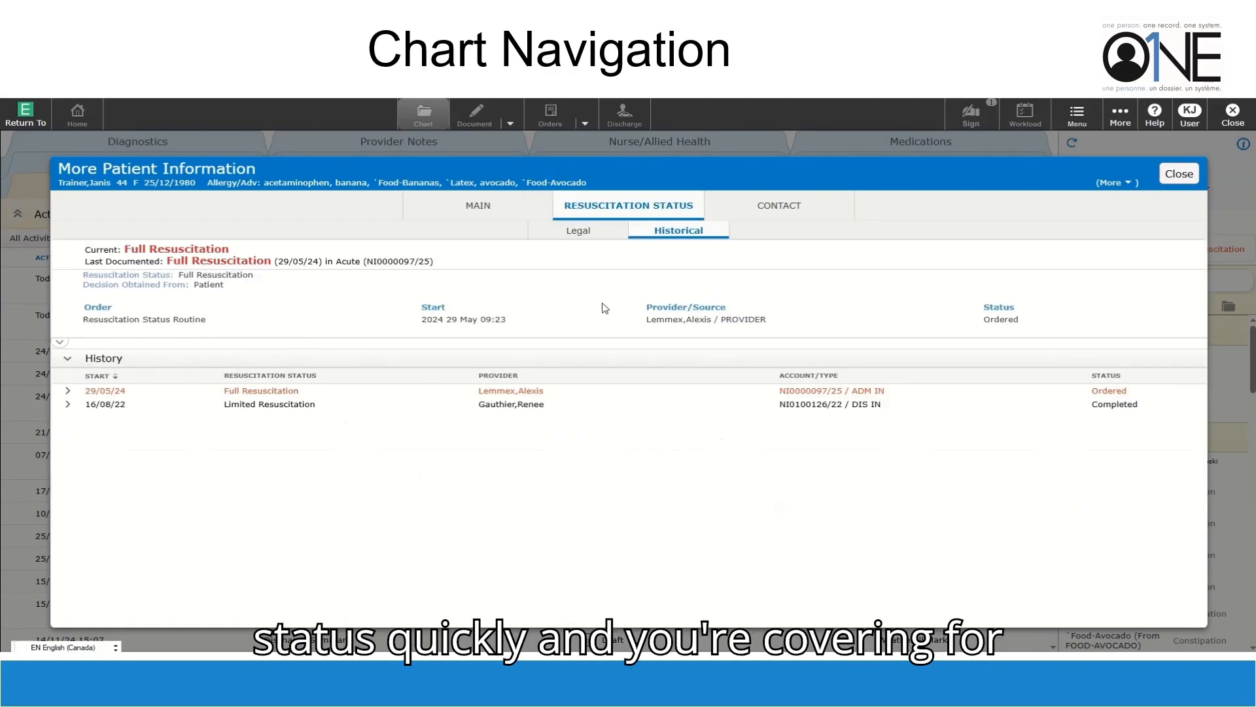
click(814, 207)
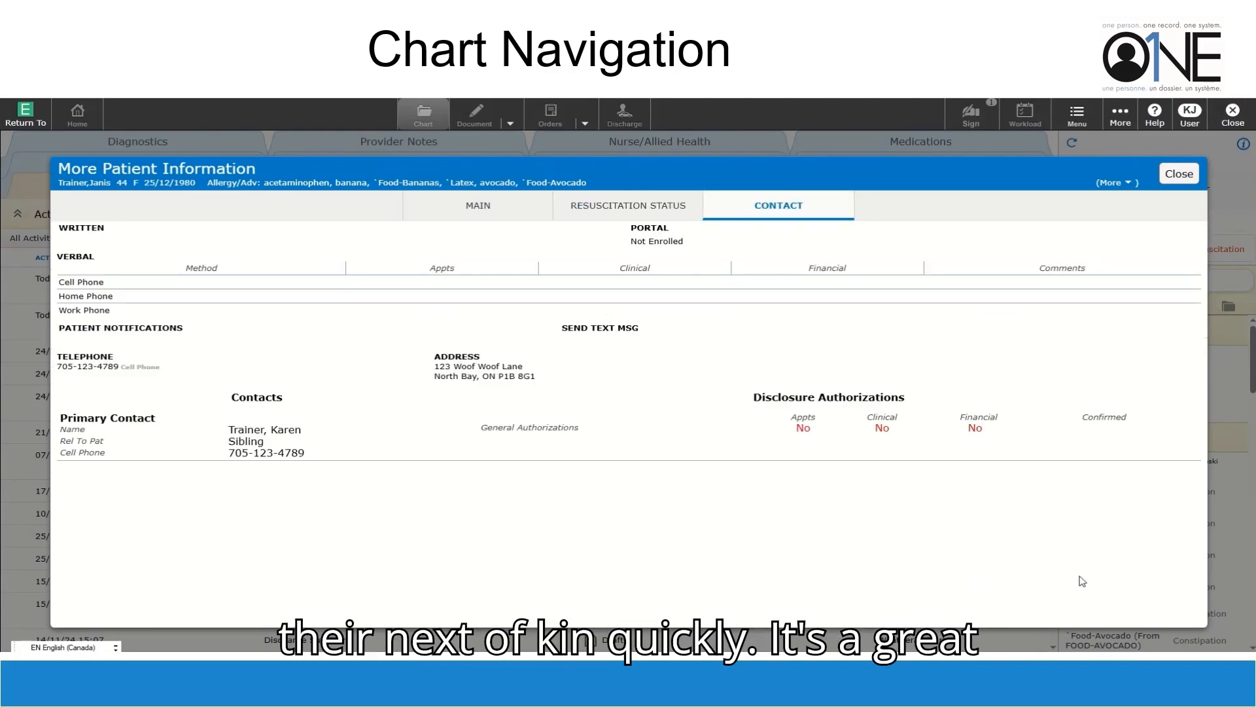
click(1184, 176)
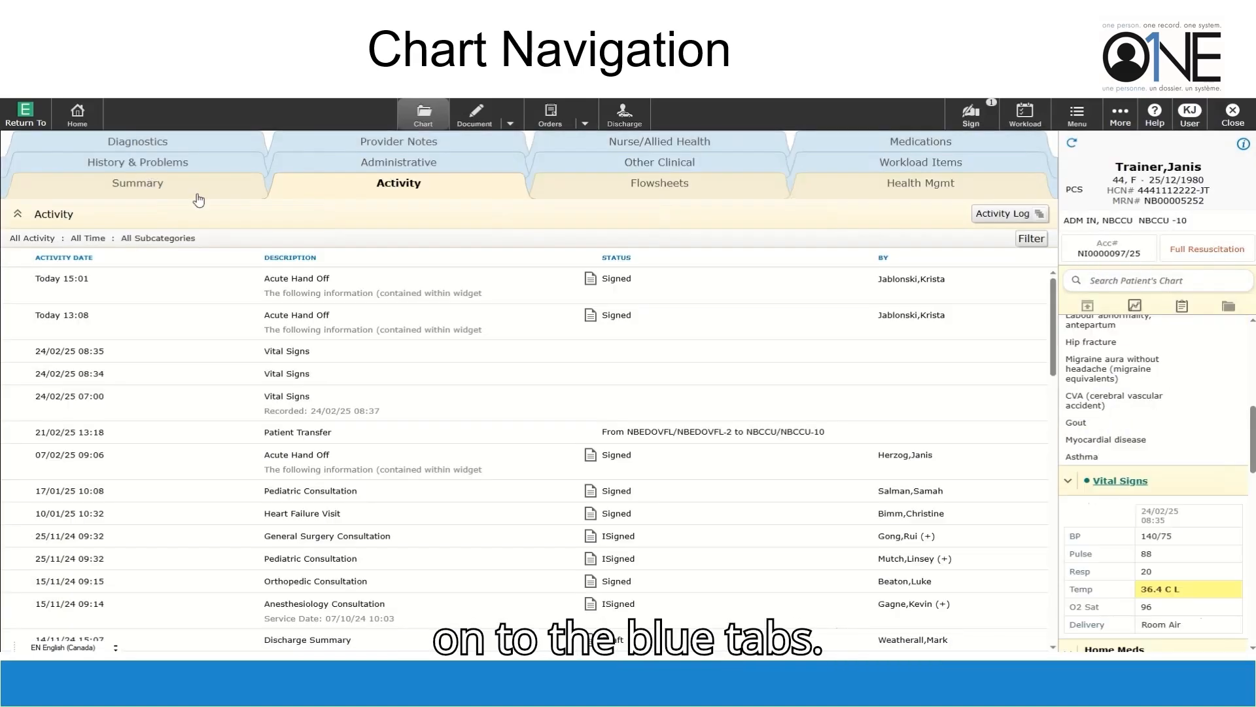
Show the chart's History & Problems with Medical, Surgical, Family, and Social History expanded
click(139, 164)
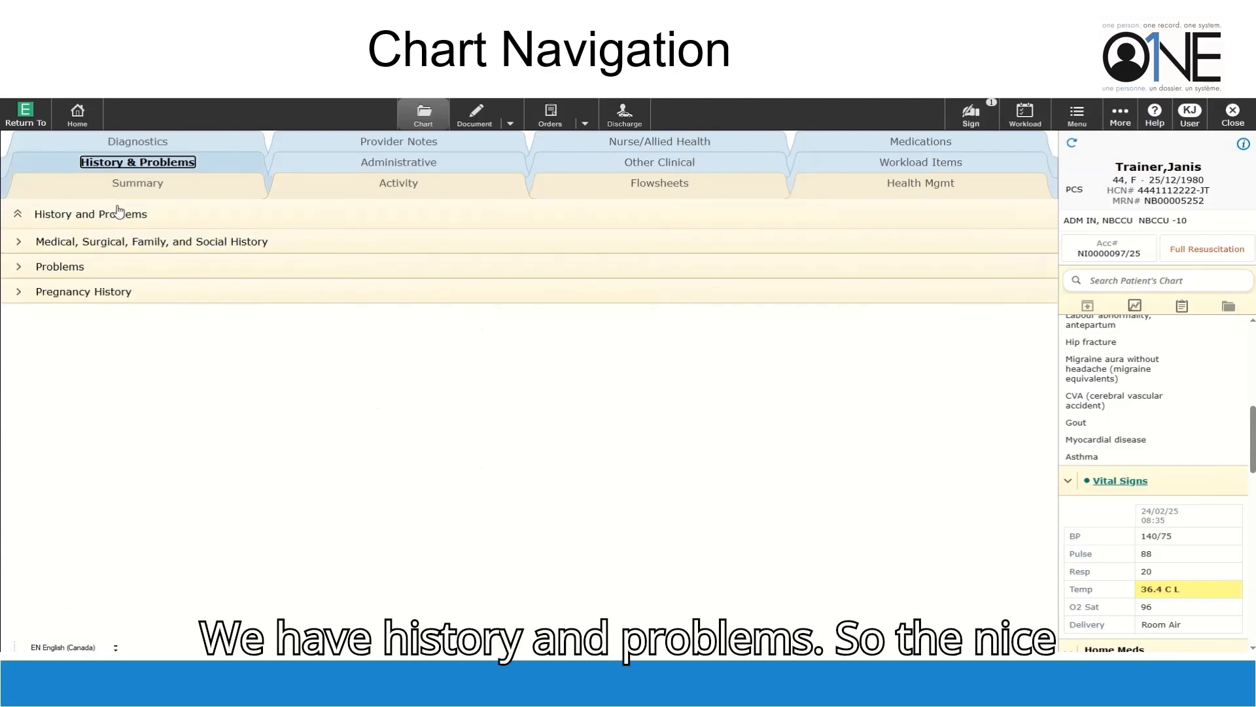
click(19, 242)
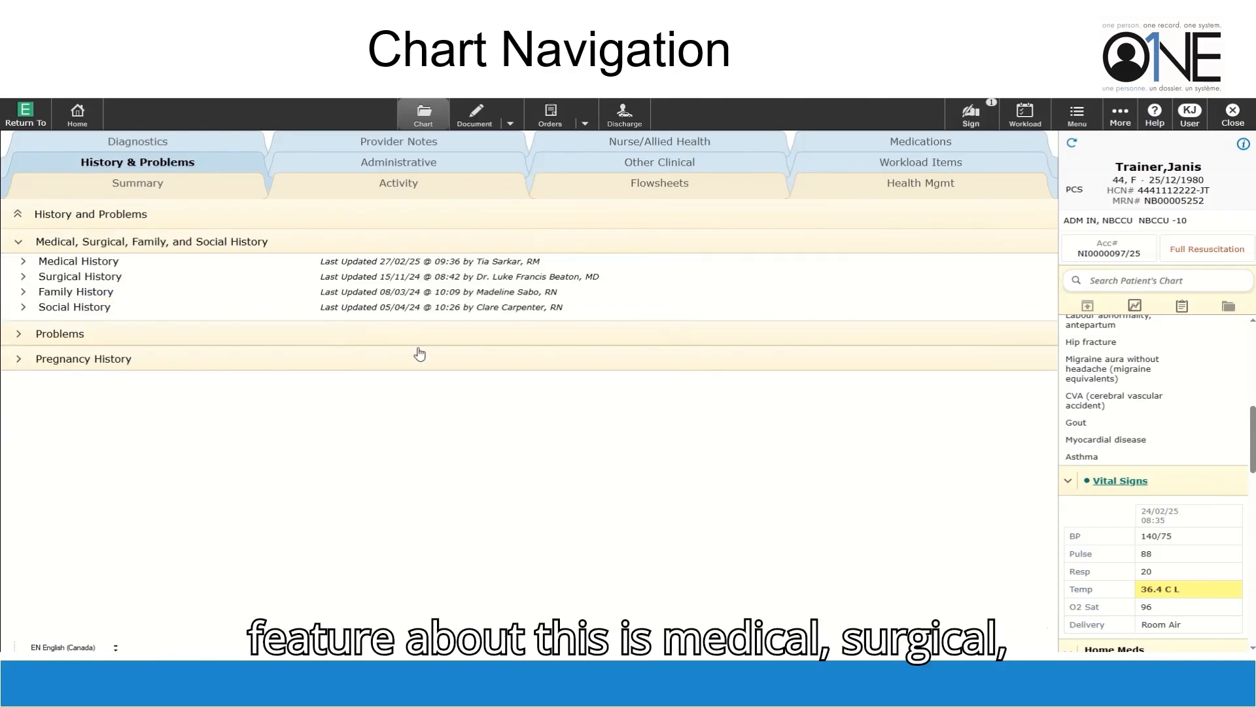
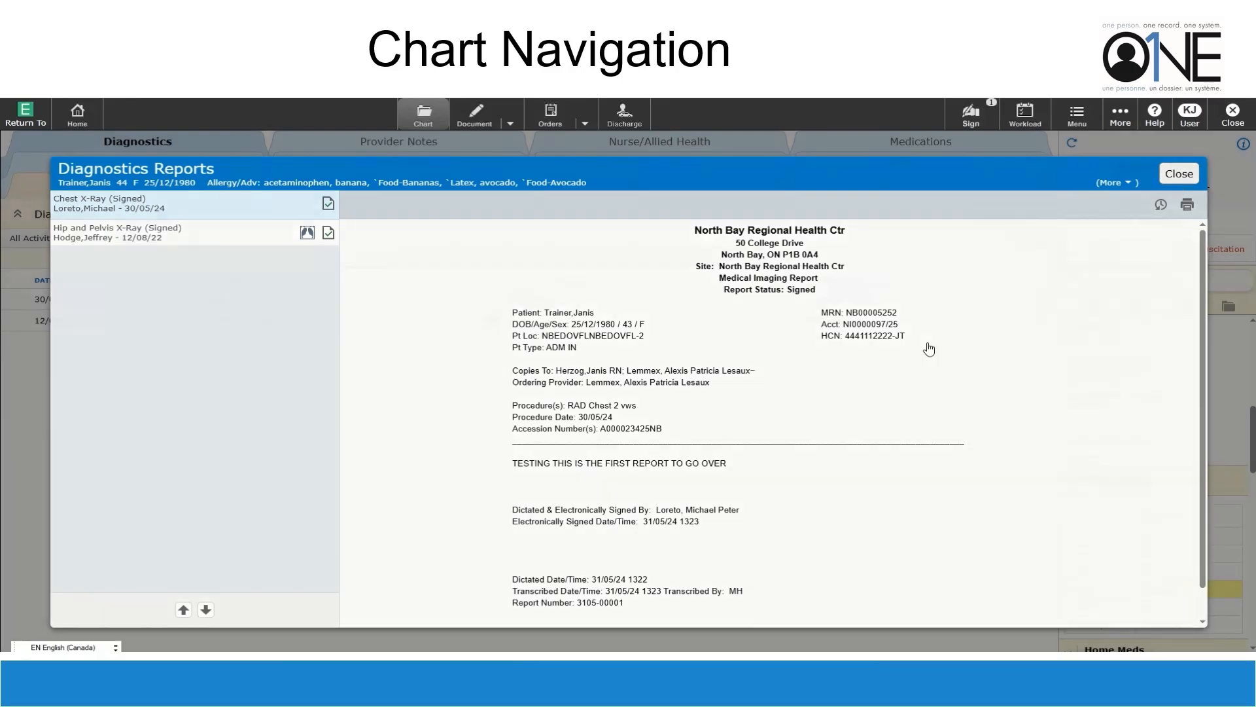
Close the chest X-ray report and review the Microbiology, Blood Bank and Cardiovascular results
click(1180, 184)
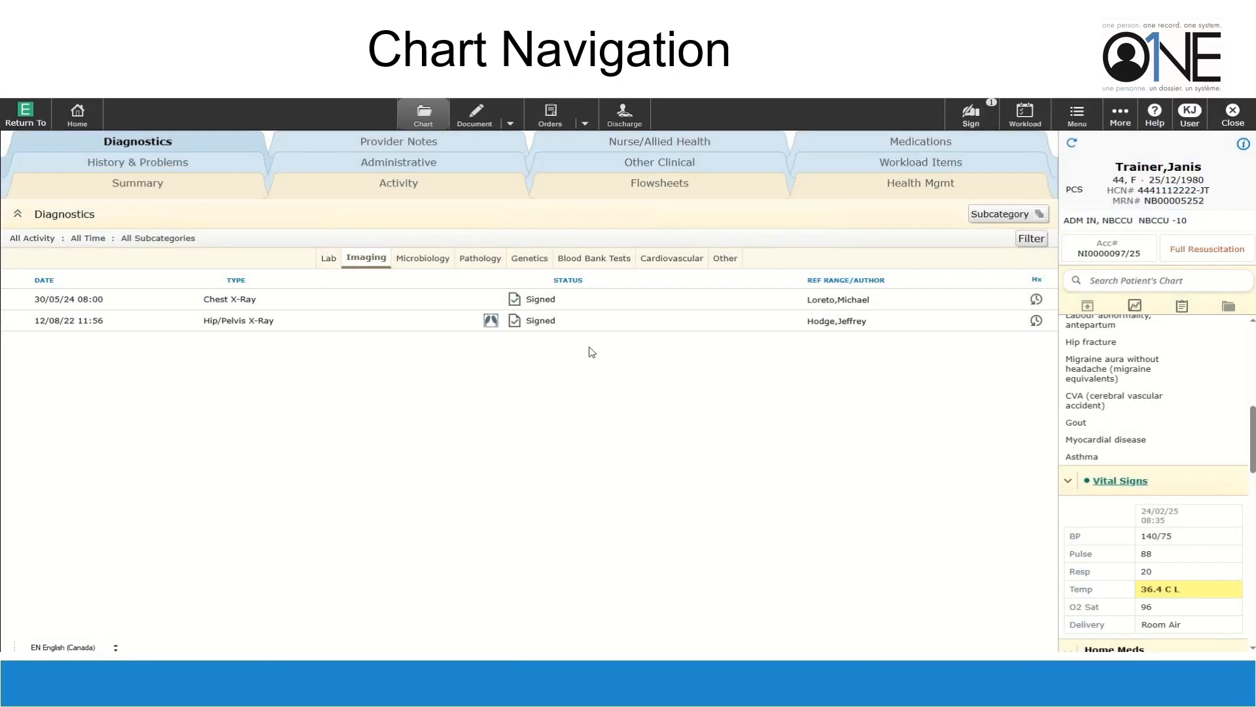
click(430, 262)
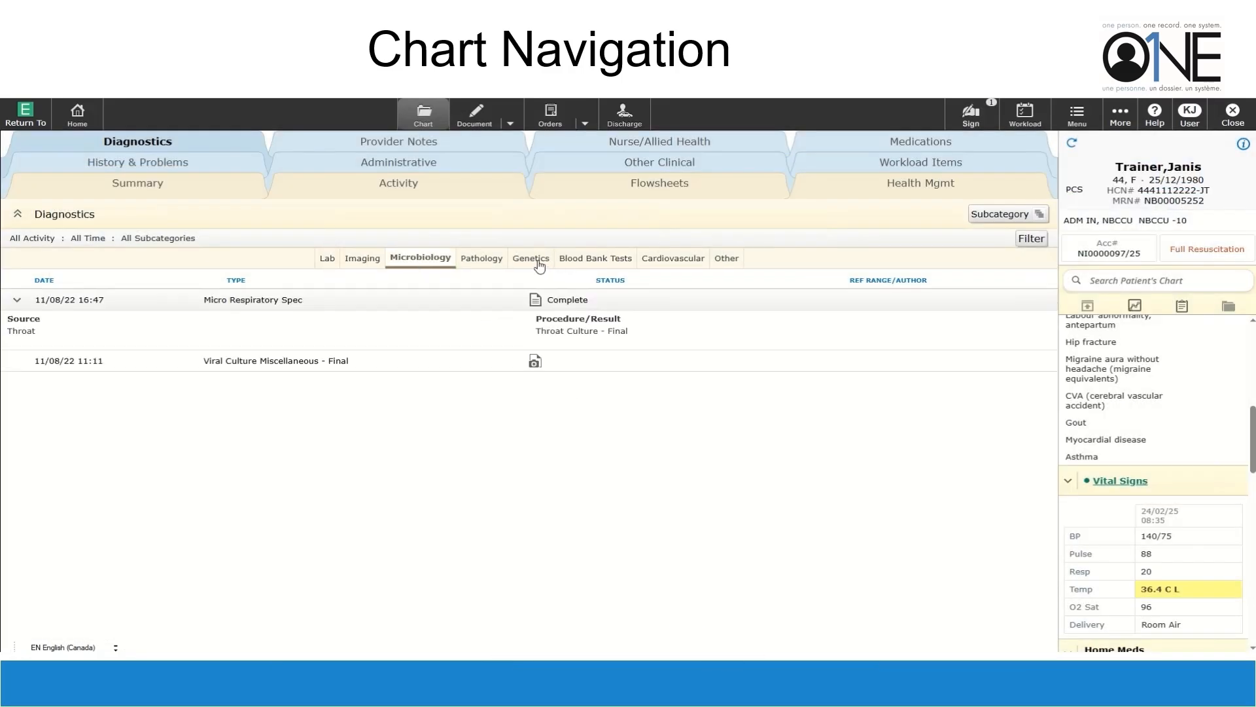
click(595, 259)
click(673, 259)
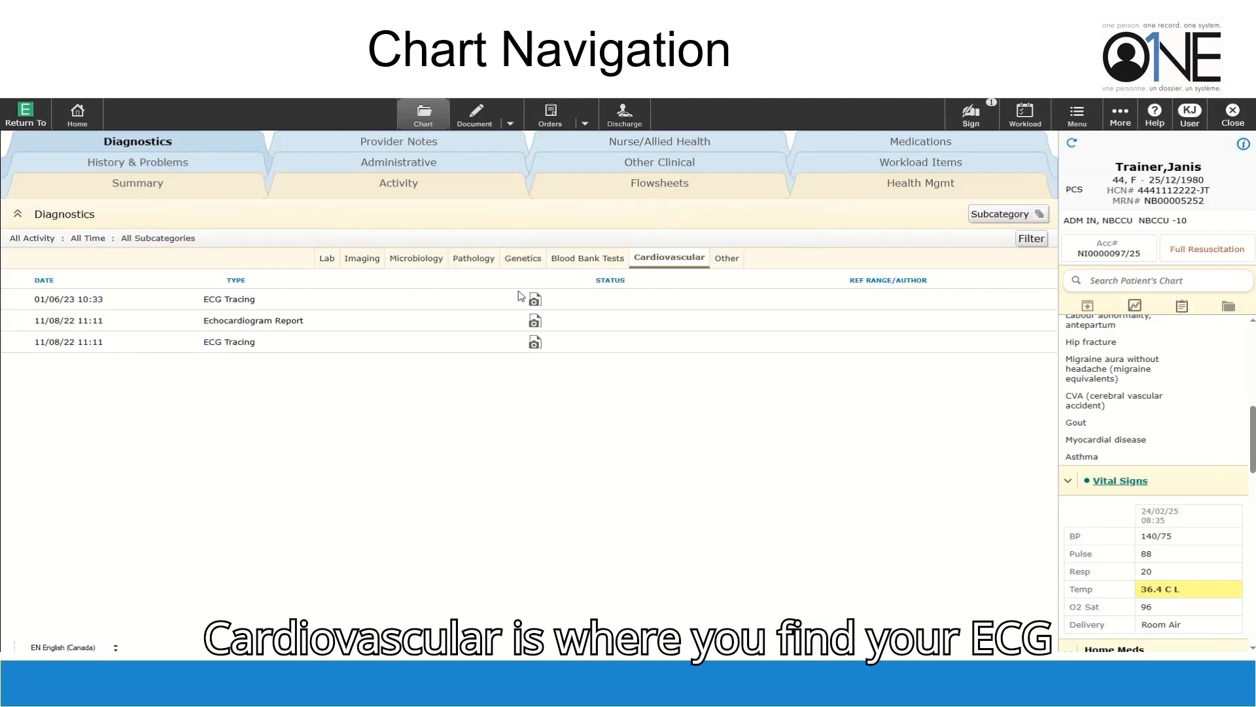
View the most recent ECG tracing, then move to the Provider Notes tab
click(535, 303)
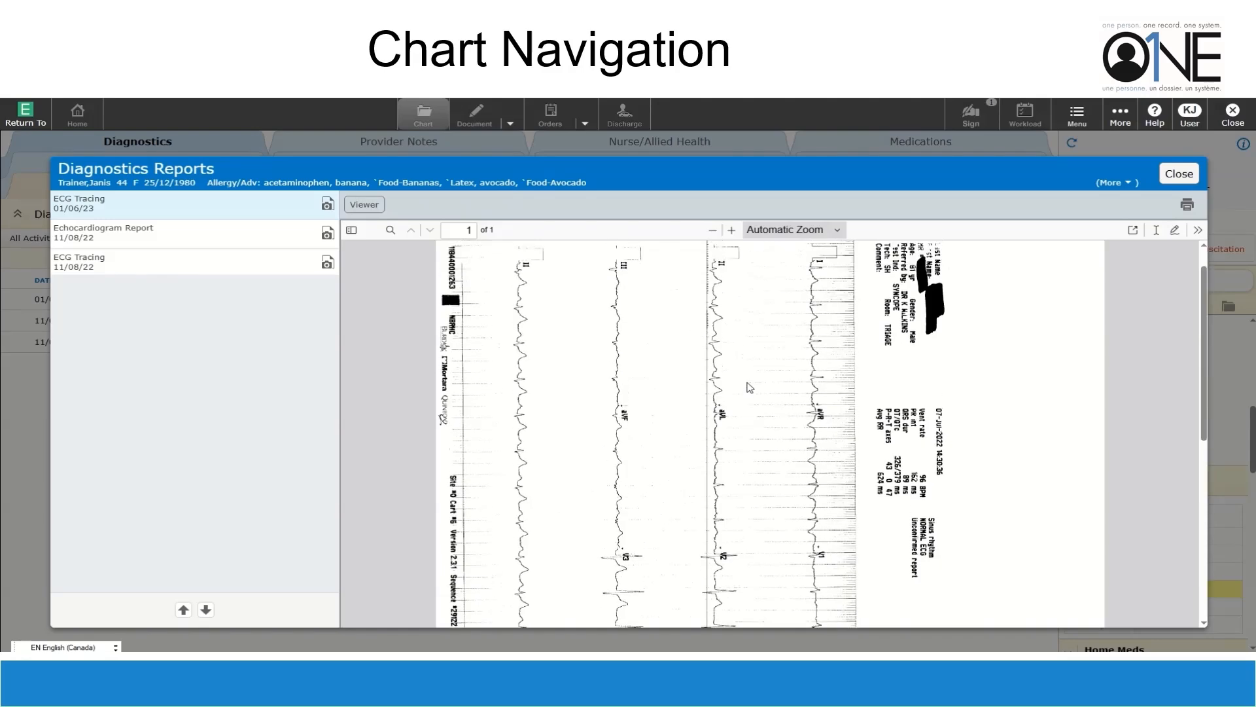
click(1190, 178)
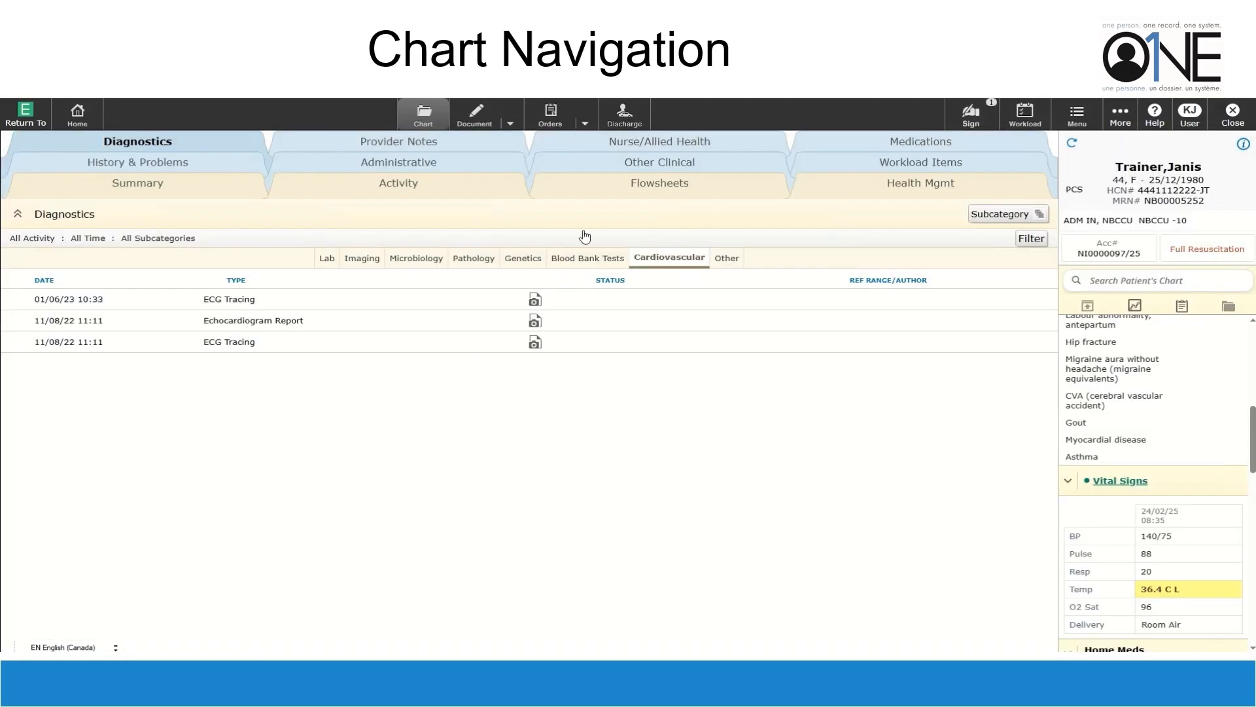
click(395, 145)
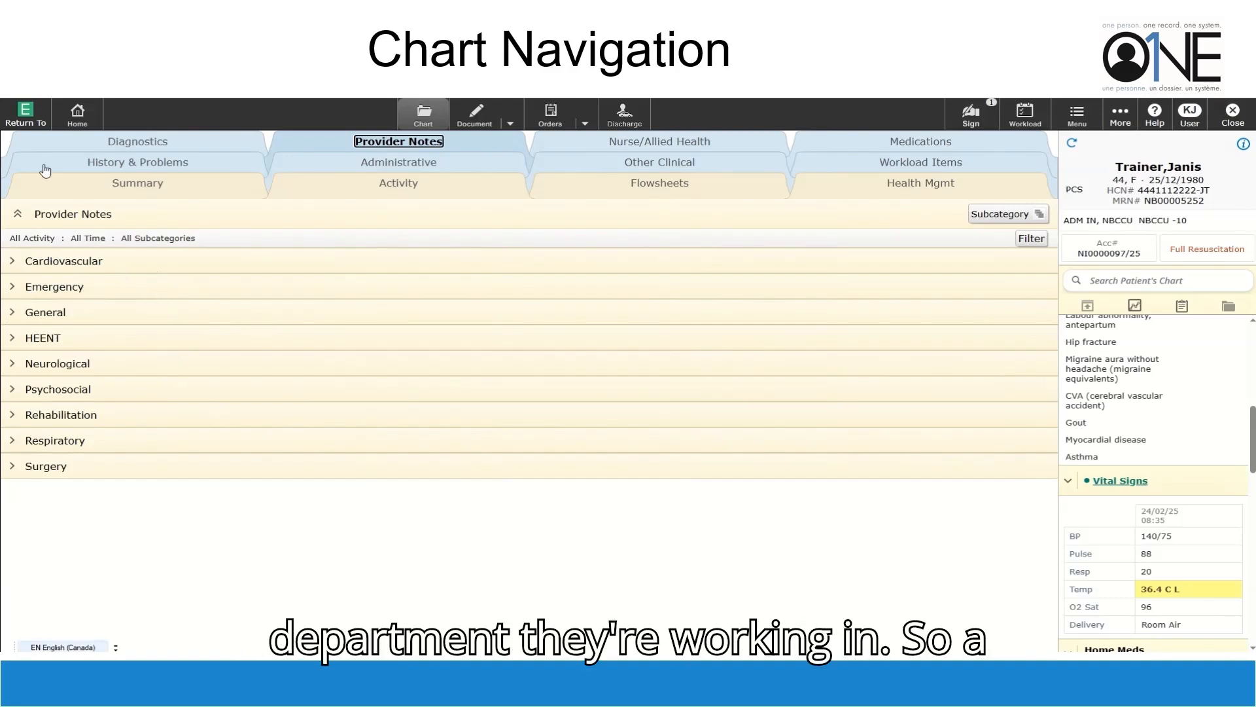
Expand the General provider notes and read the latest Pediatric Consultation note
click(12, 312)
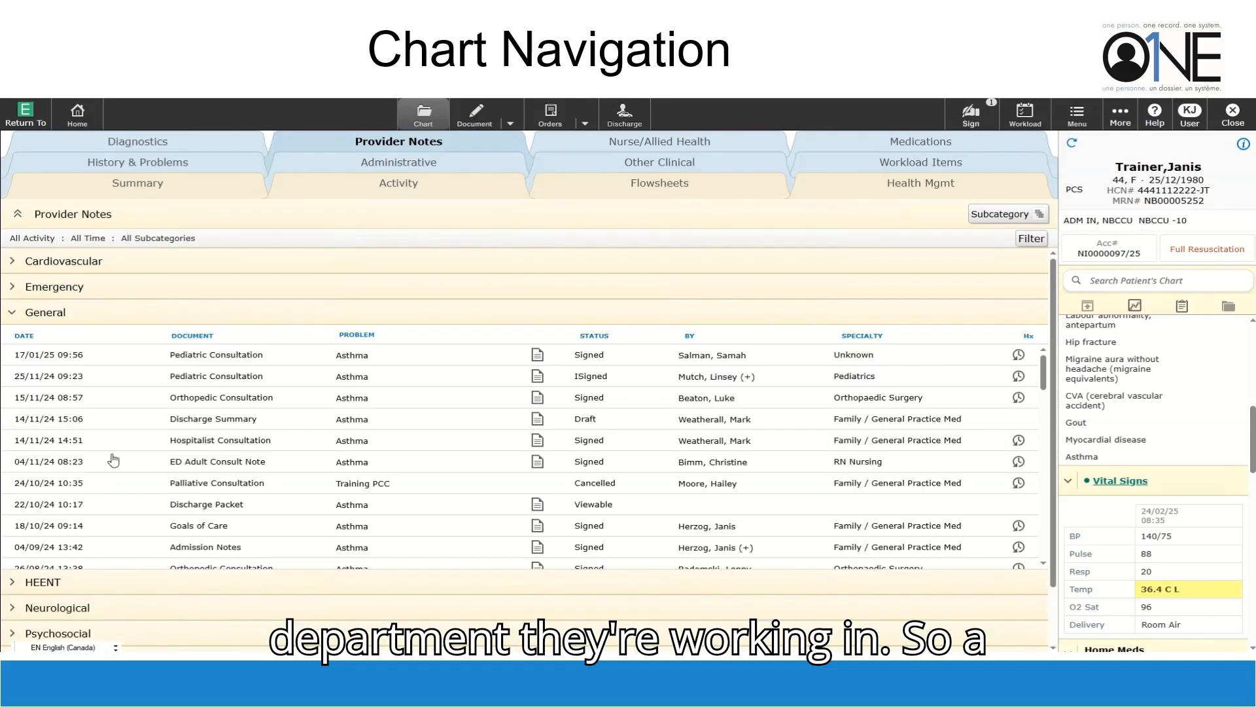
click(537, 356)
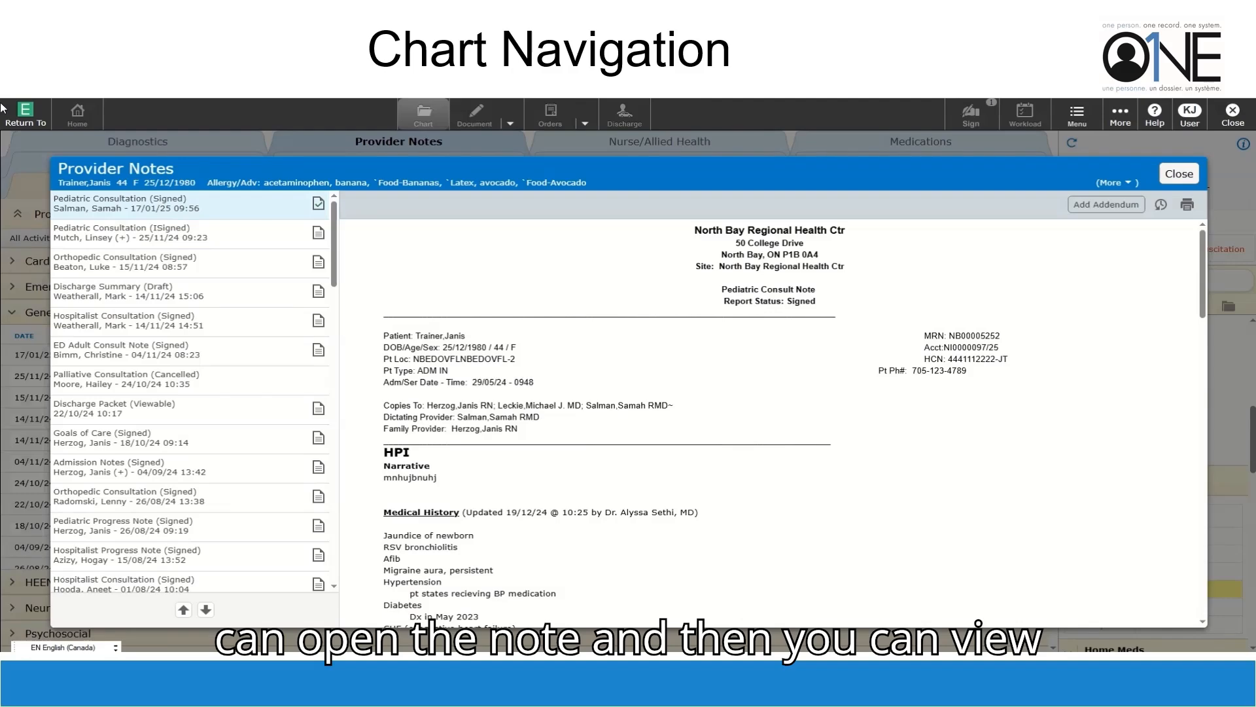
scroll(159, 499, down, 10)
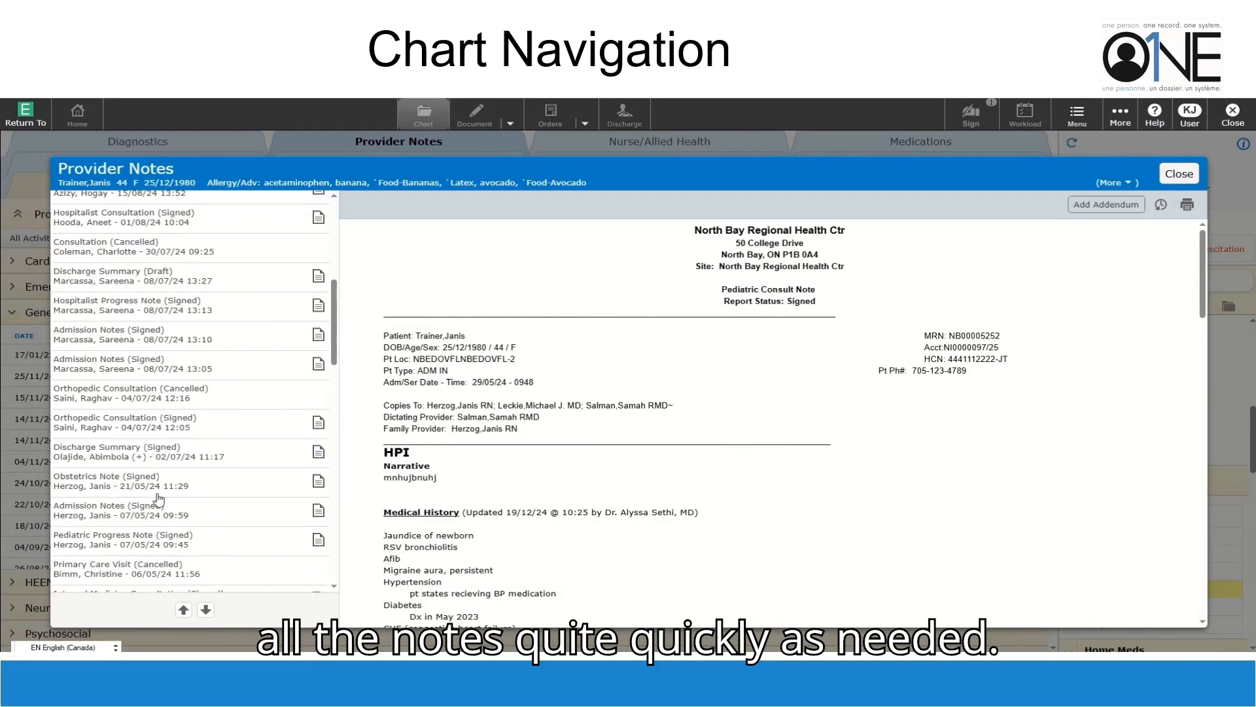
scroll(159, 498, down, 6)
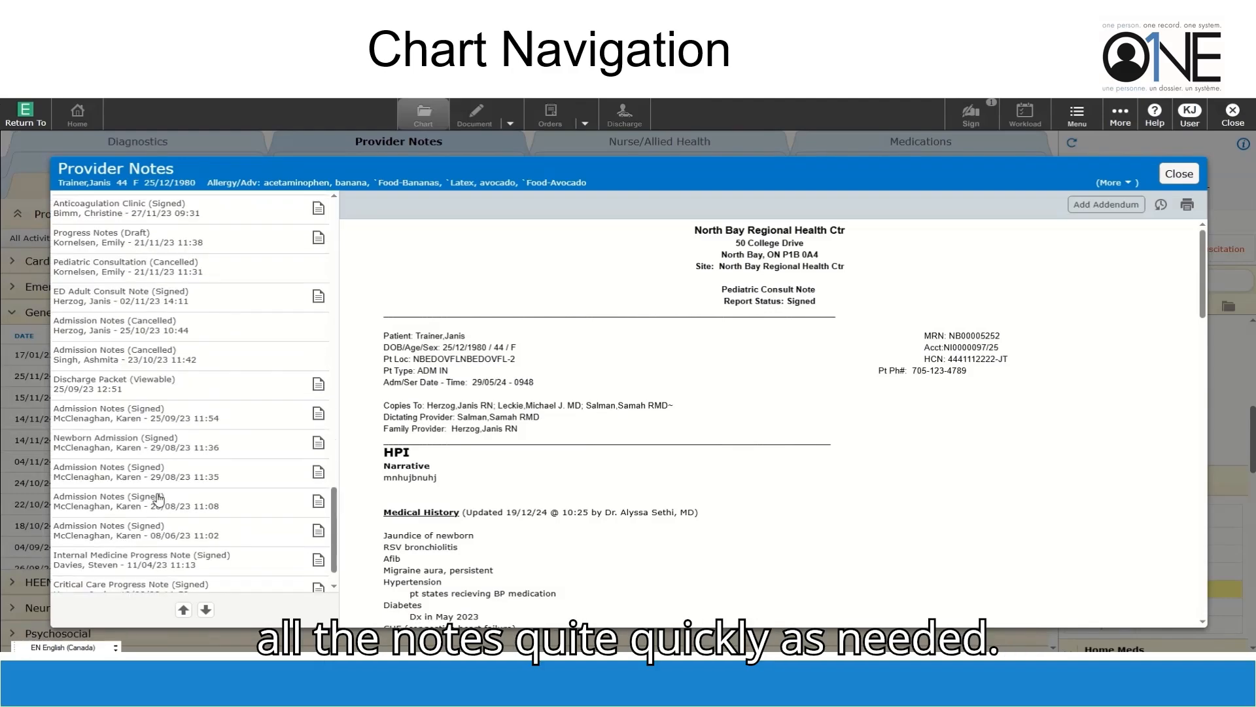
Read the 29/08/23 Admission Notes, then move to Nurse/Allied Health documentation
click(175, 472)
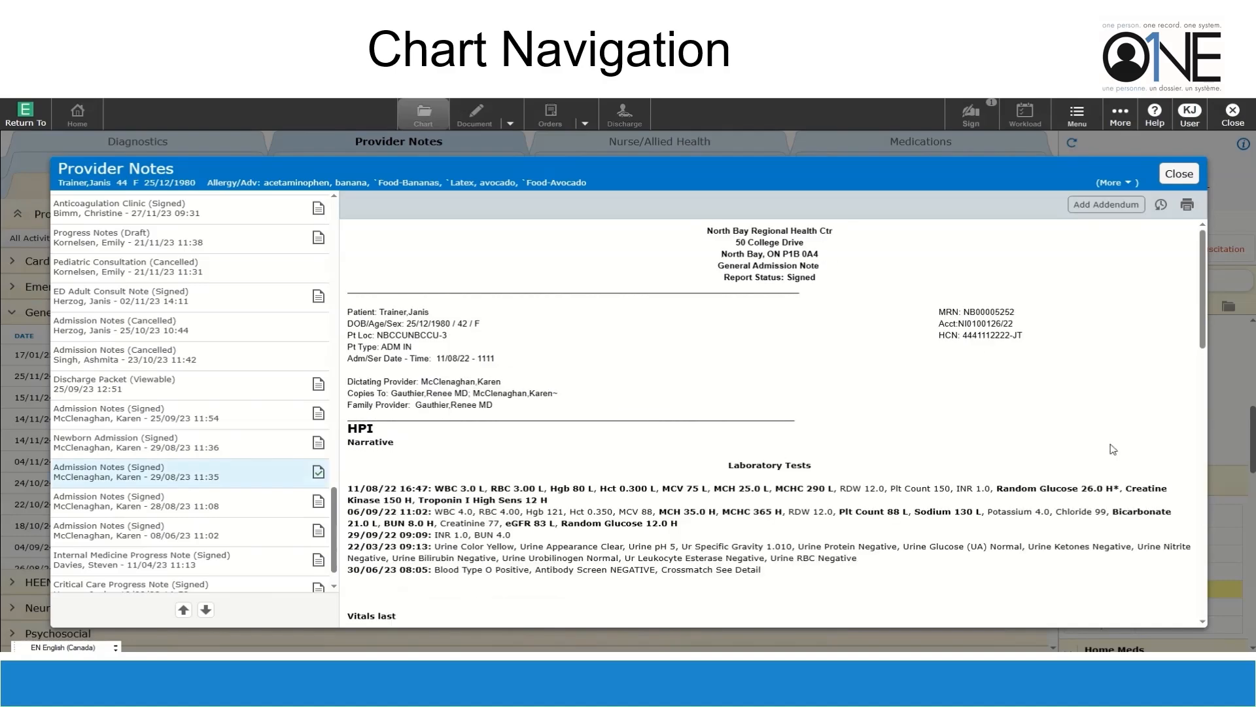
click(45, 449)
click(645, 145)
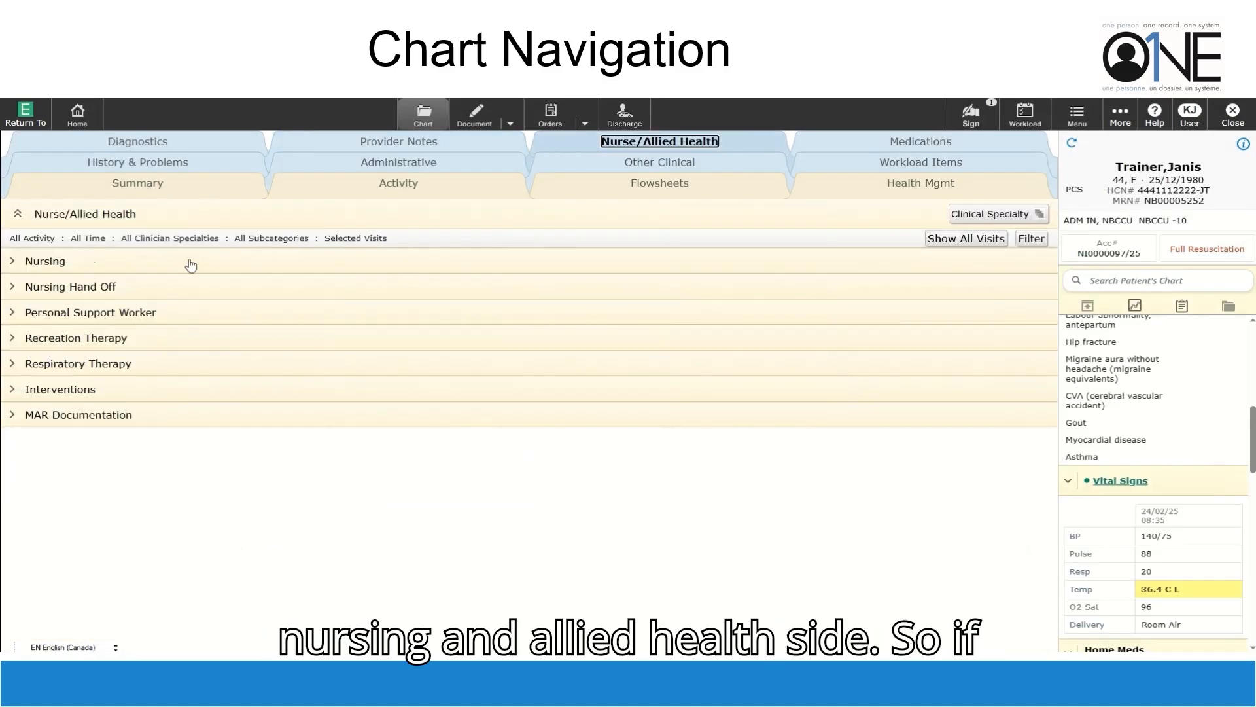
Review the Nursing assessments, keeping the Clinical Specialty grouping, then view the patient's Medications
click(68, 263)
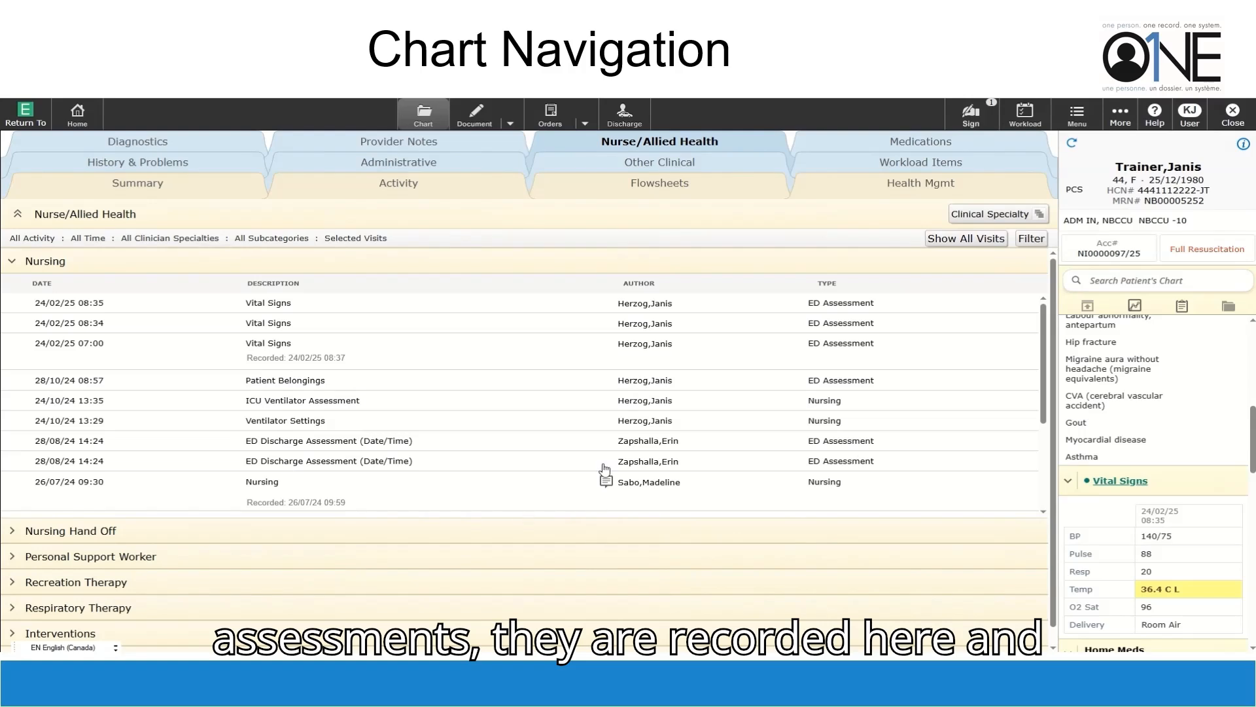
scroll(682, 437, down, 2)
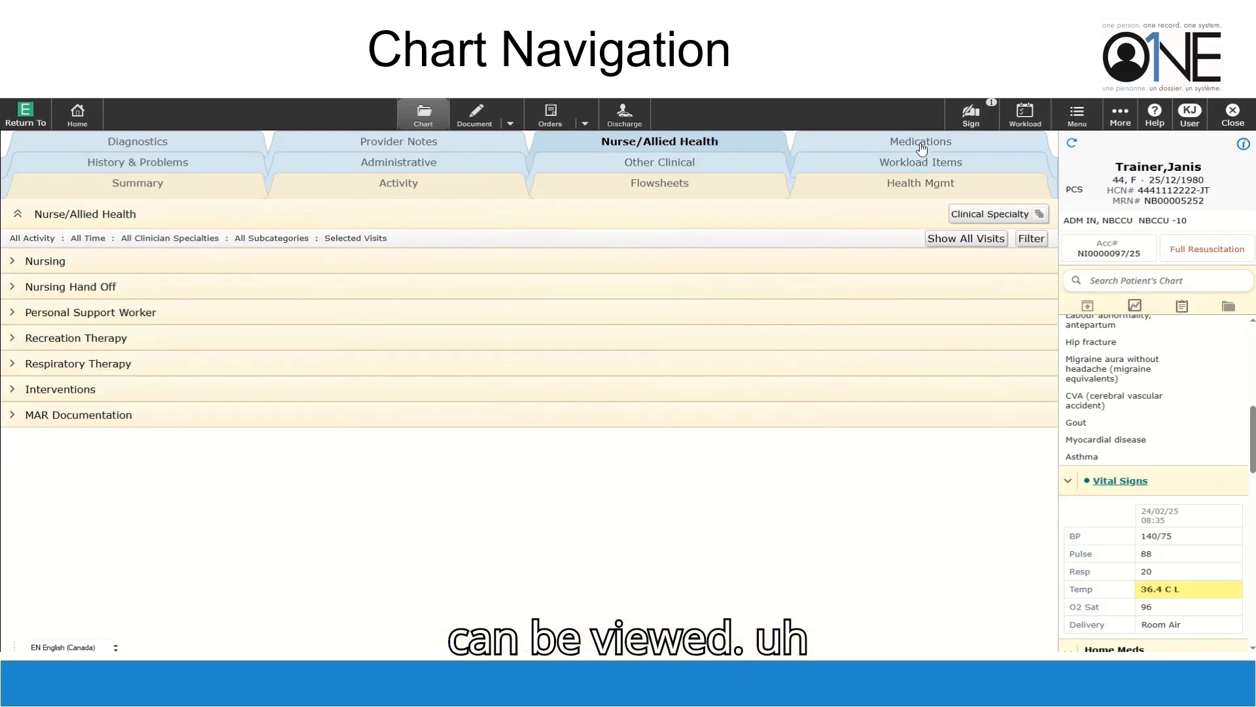
click(995, 217)
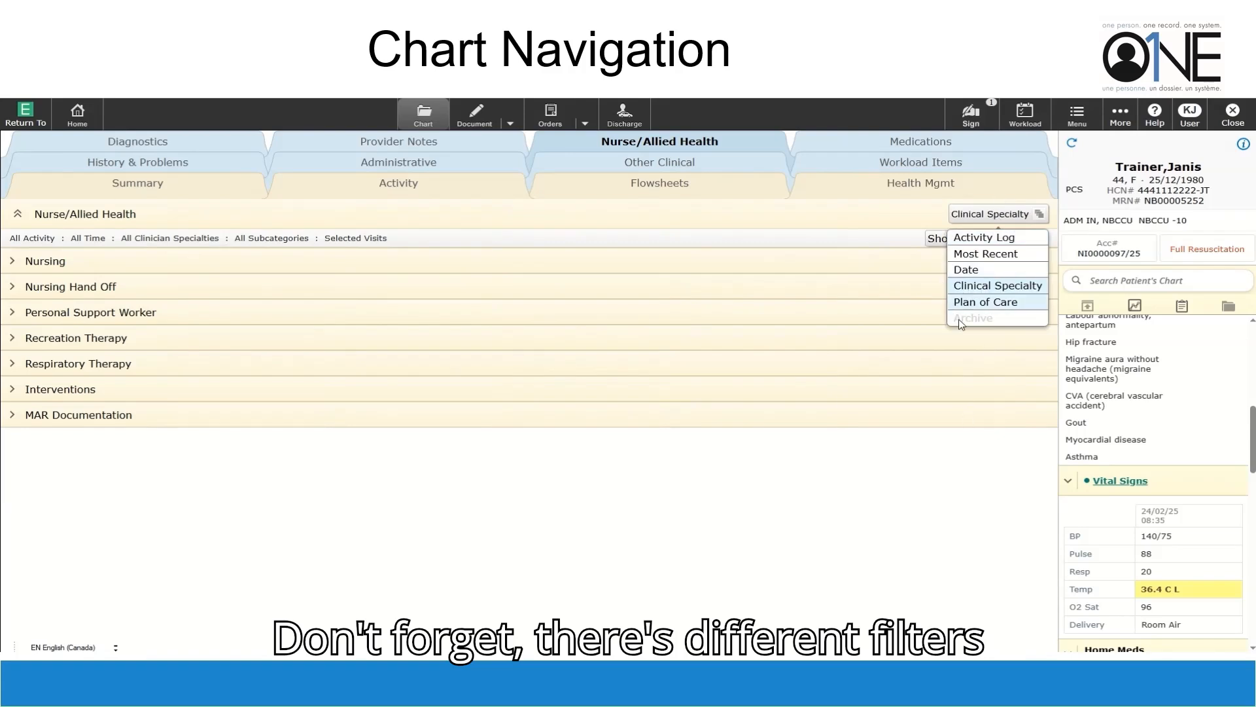
click(876, 225)
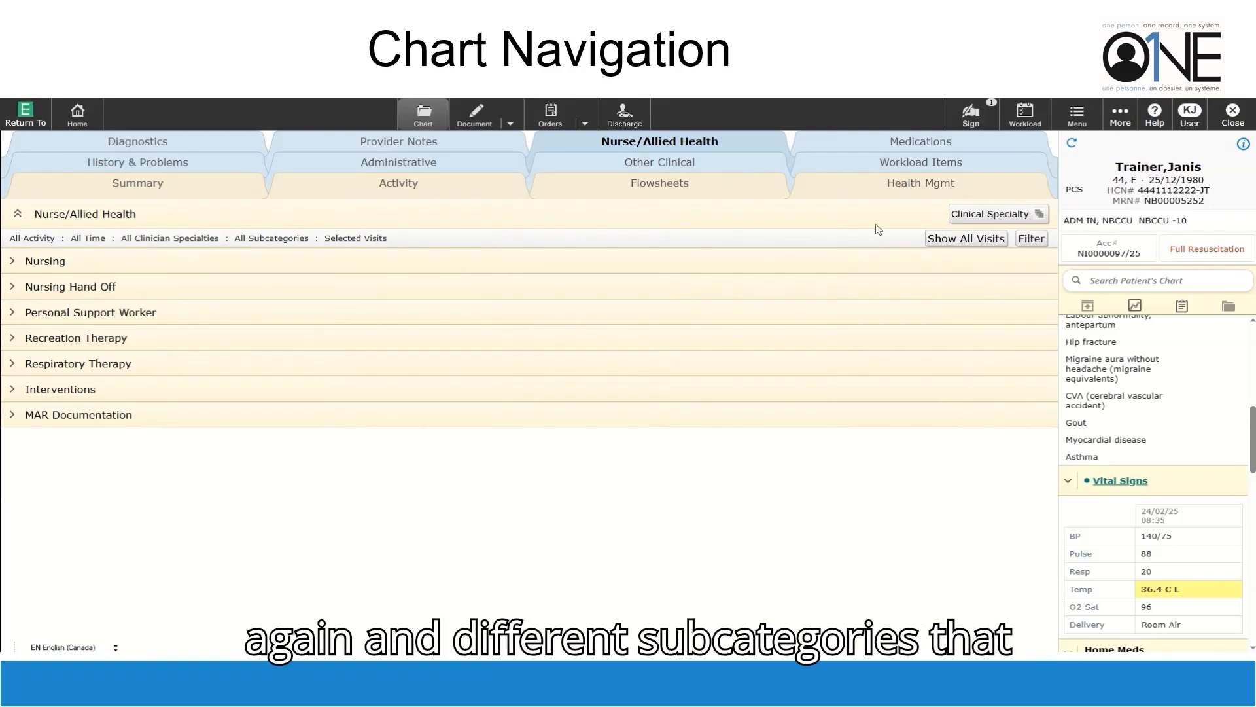
click(938, 145)
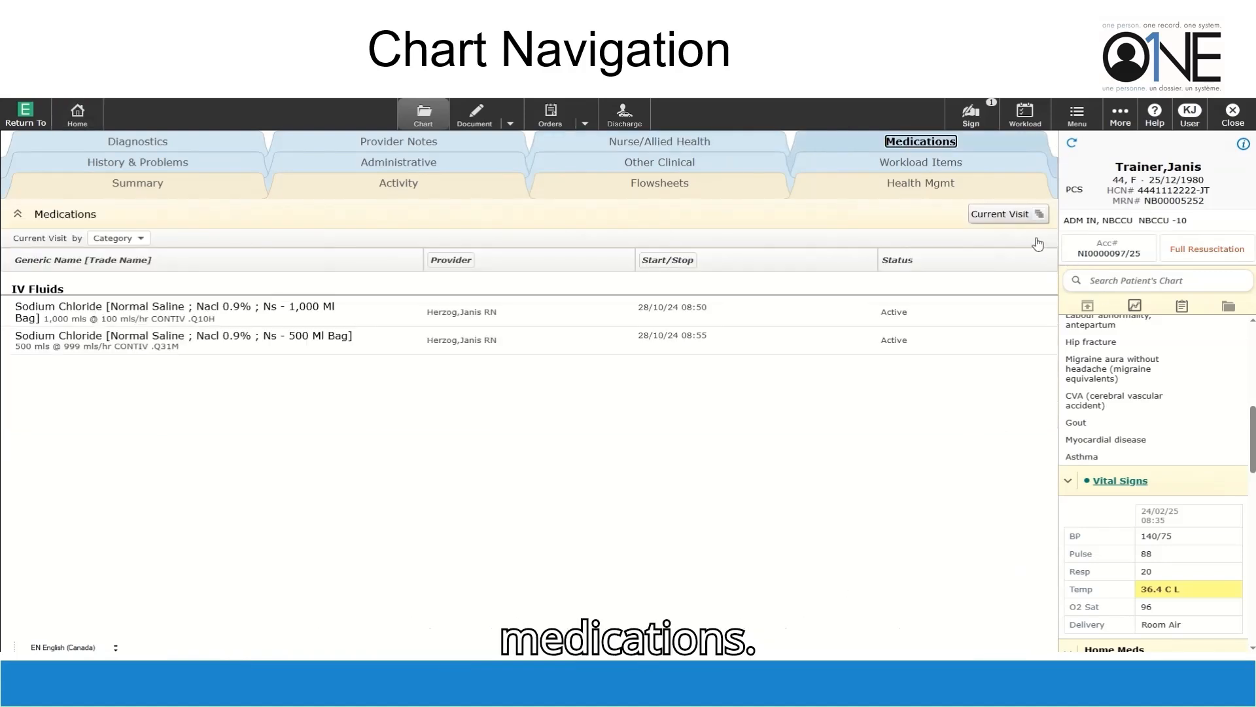
click(1020, 222)
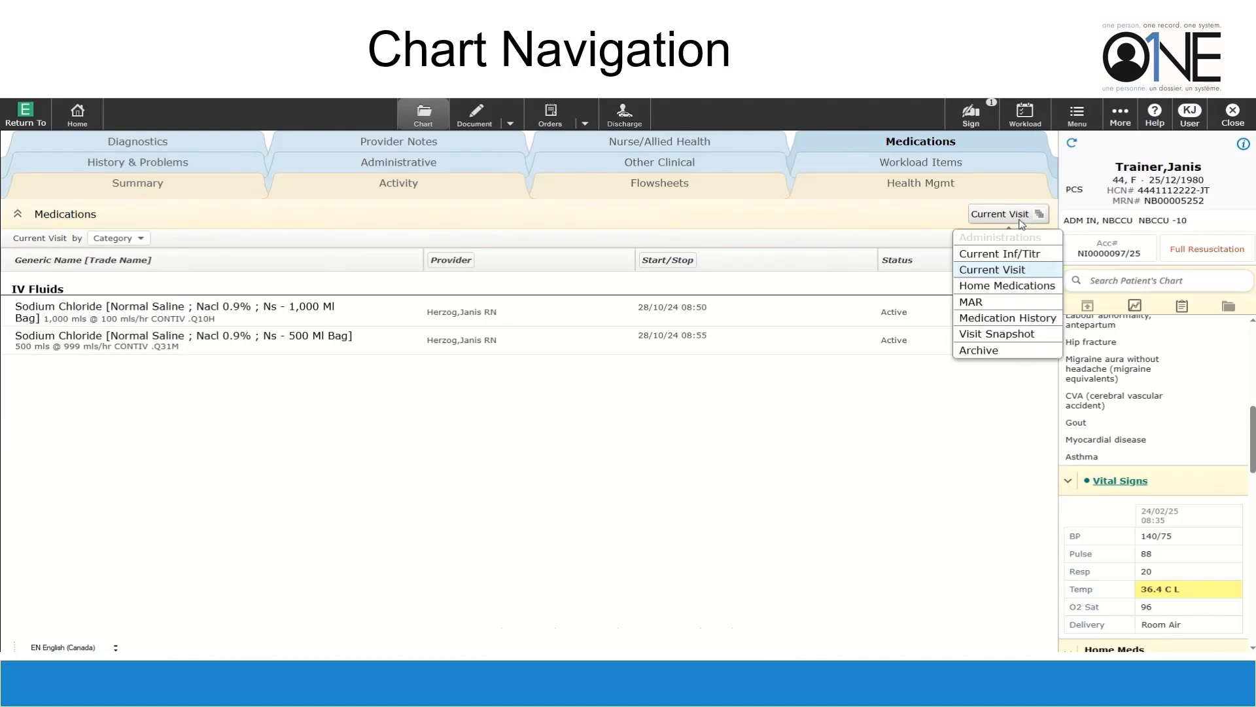
click(1007, 285)
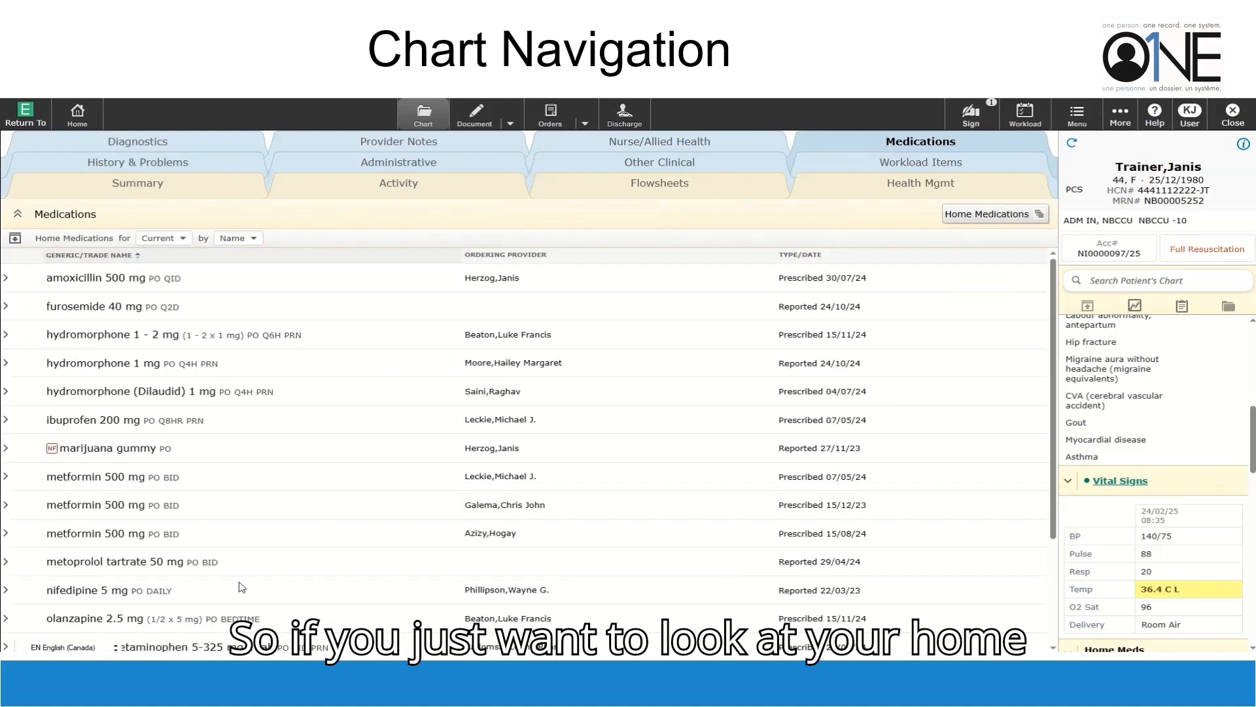
scroll(539, 383, down, 3)
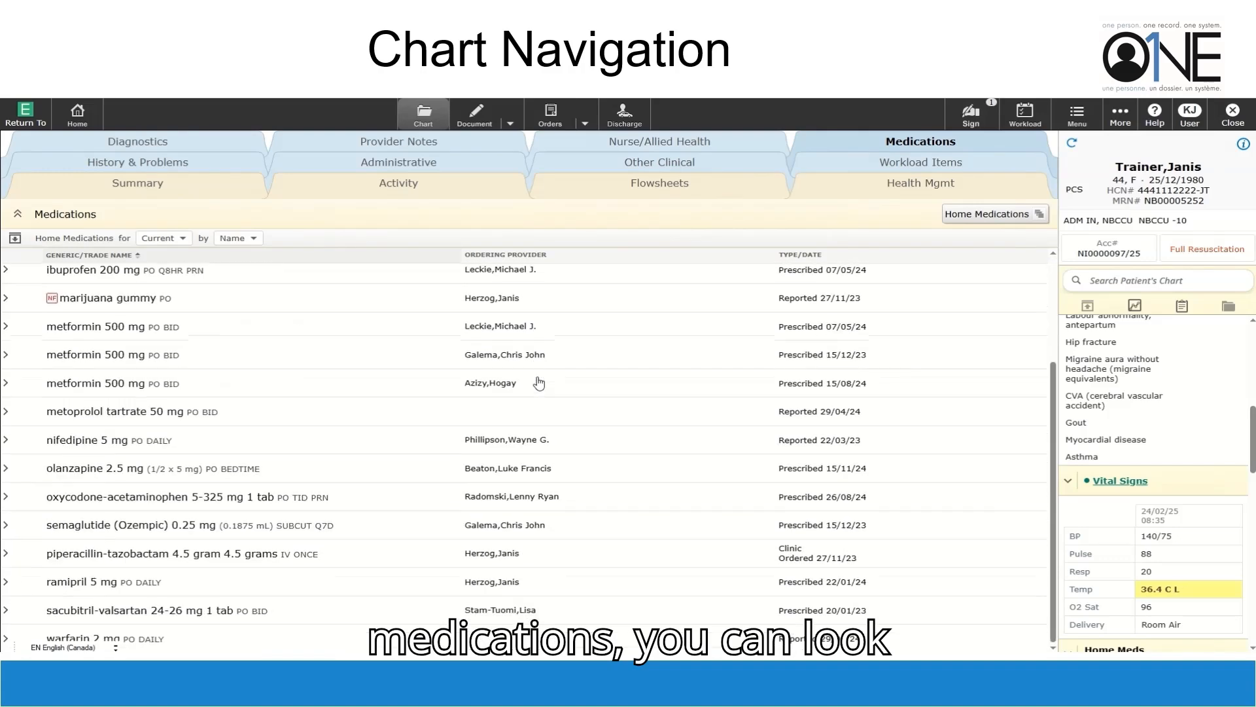
scroll(538, 383, up, 3)
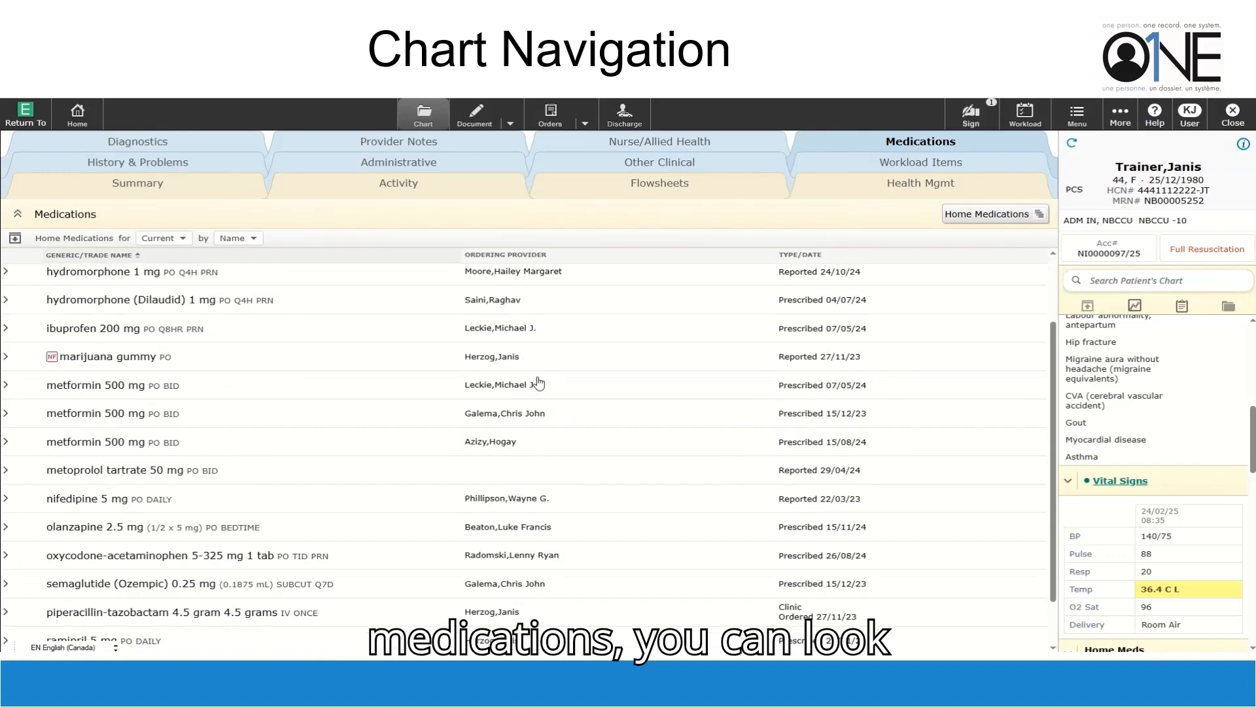
click(998, 225)
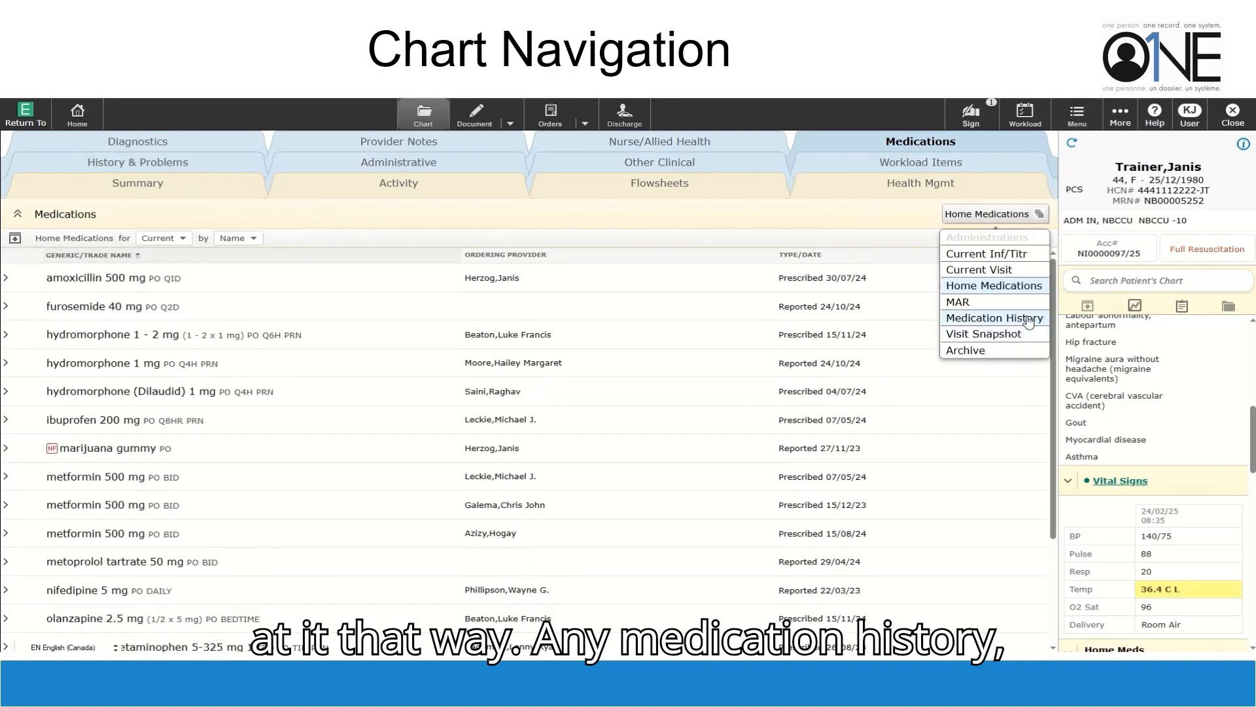
click(994, 318)
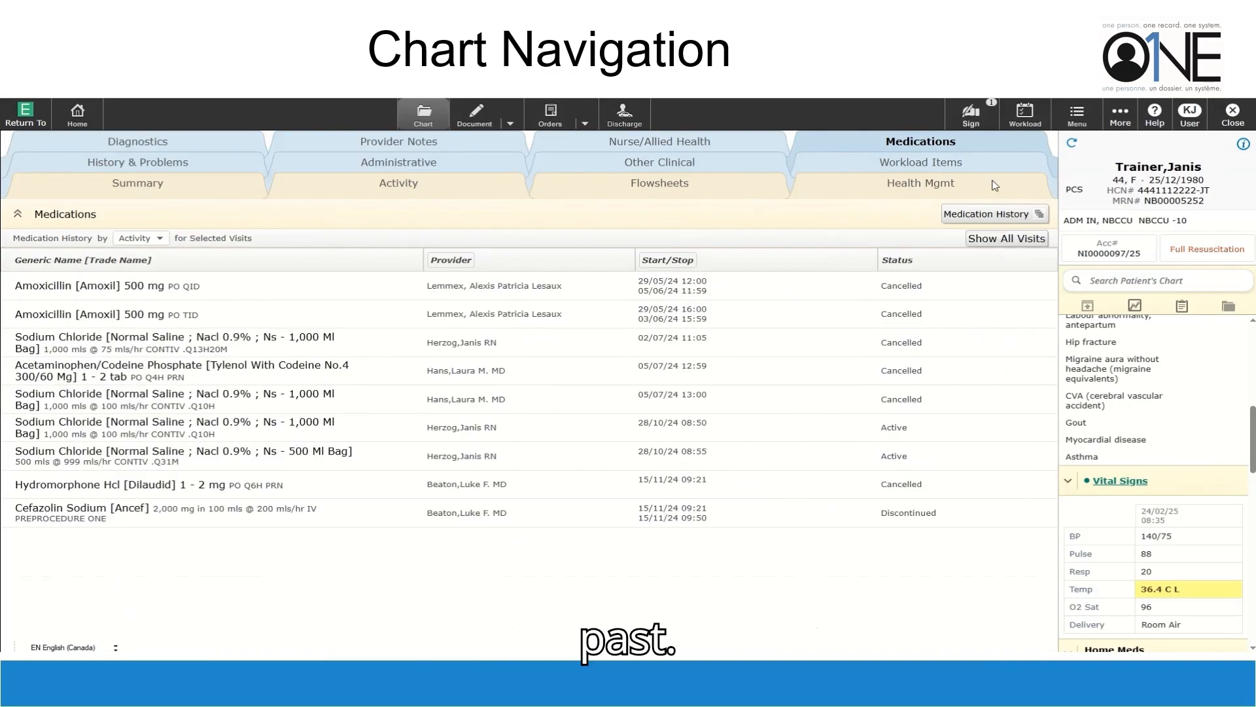
click(1009, 218)
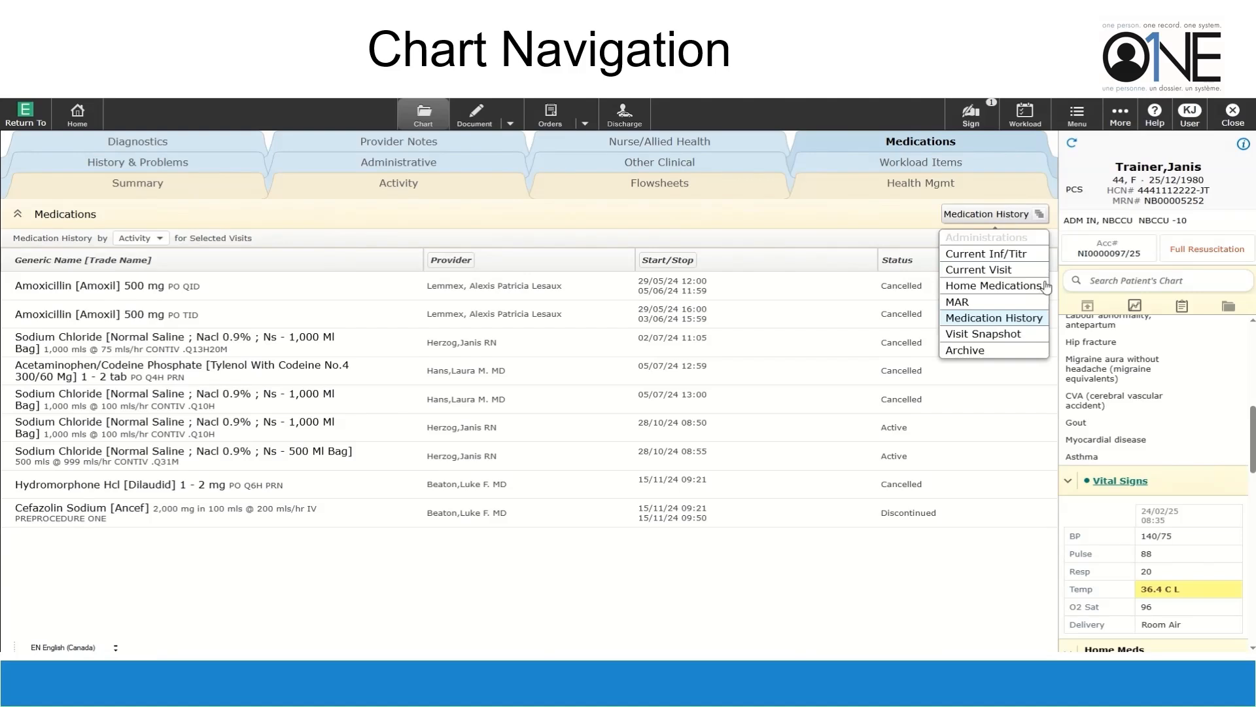
click(979, 270)
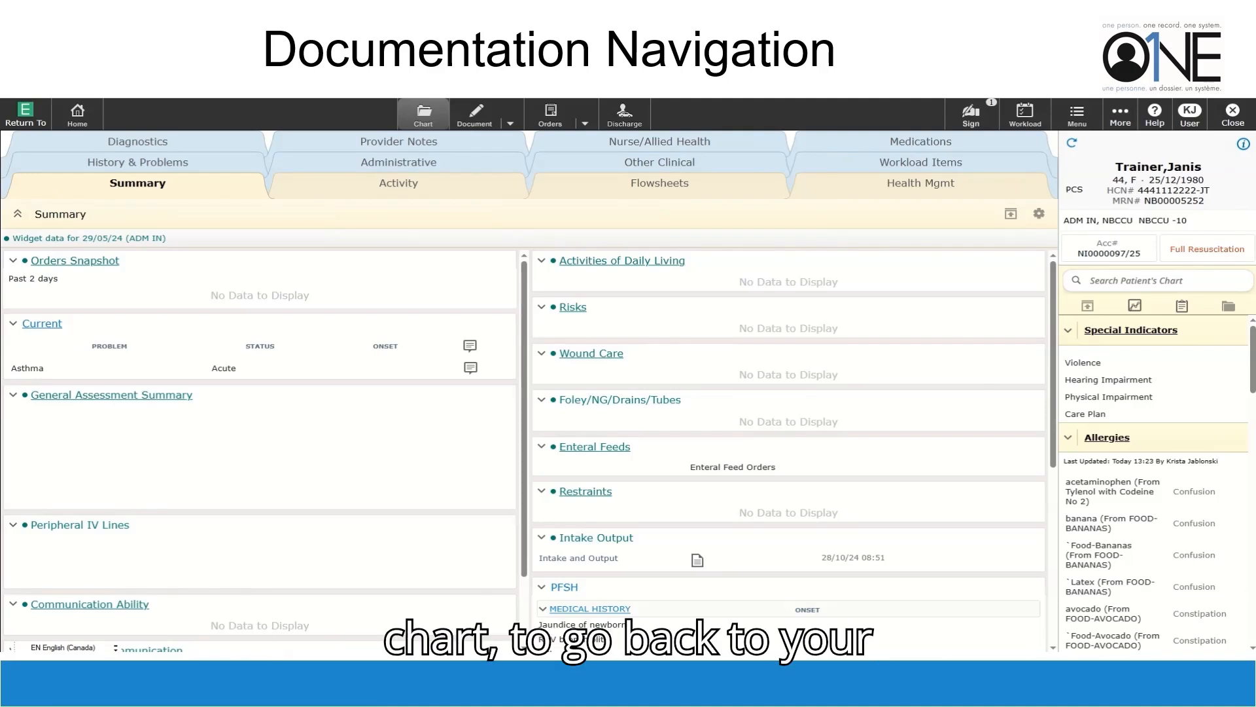
click(77, 115)
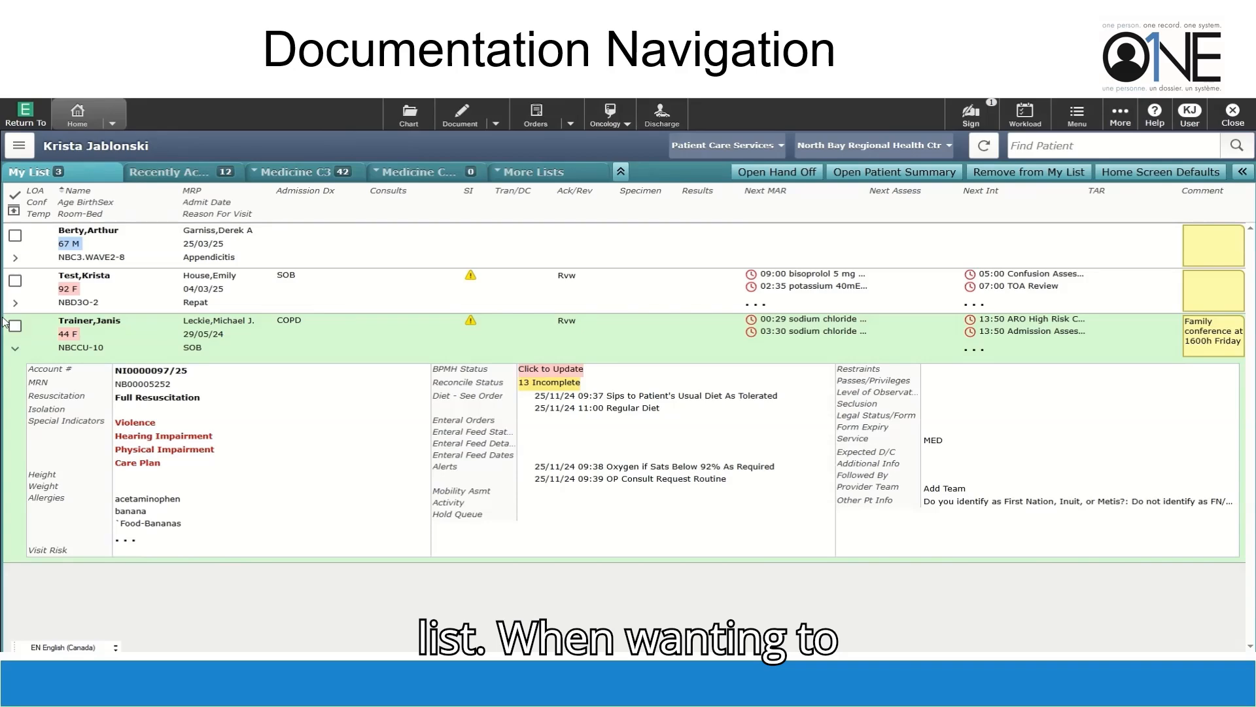
click(153, 252)
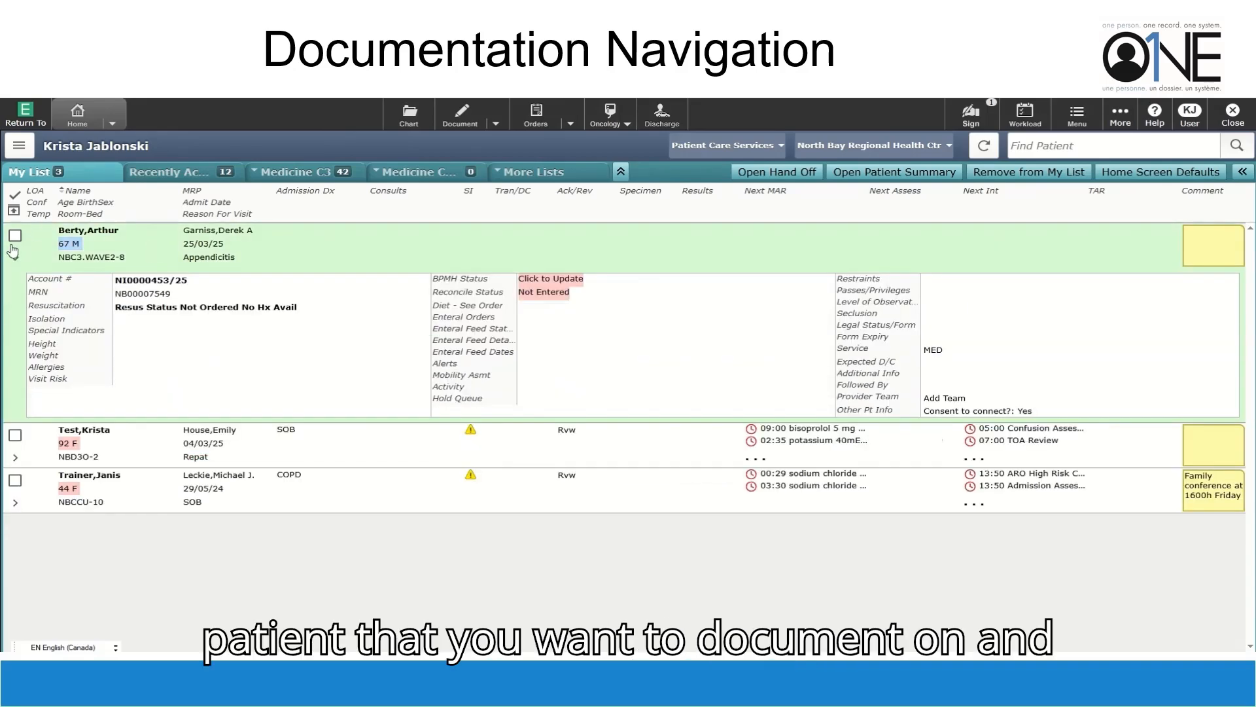
click(463, 115)
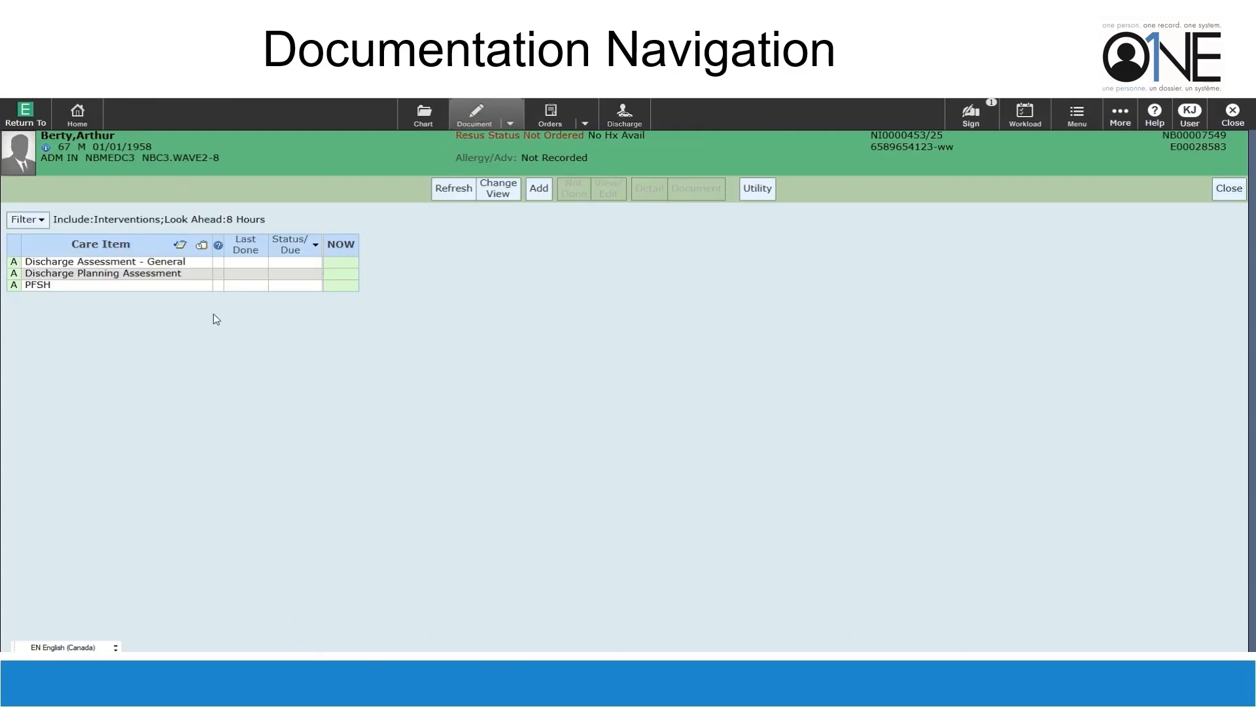
Search standards of care for 'medicine', preview Medicine SOC's interventions, and save it
click(539, 191)
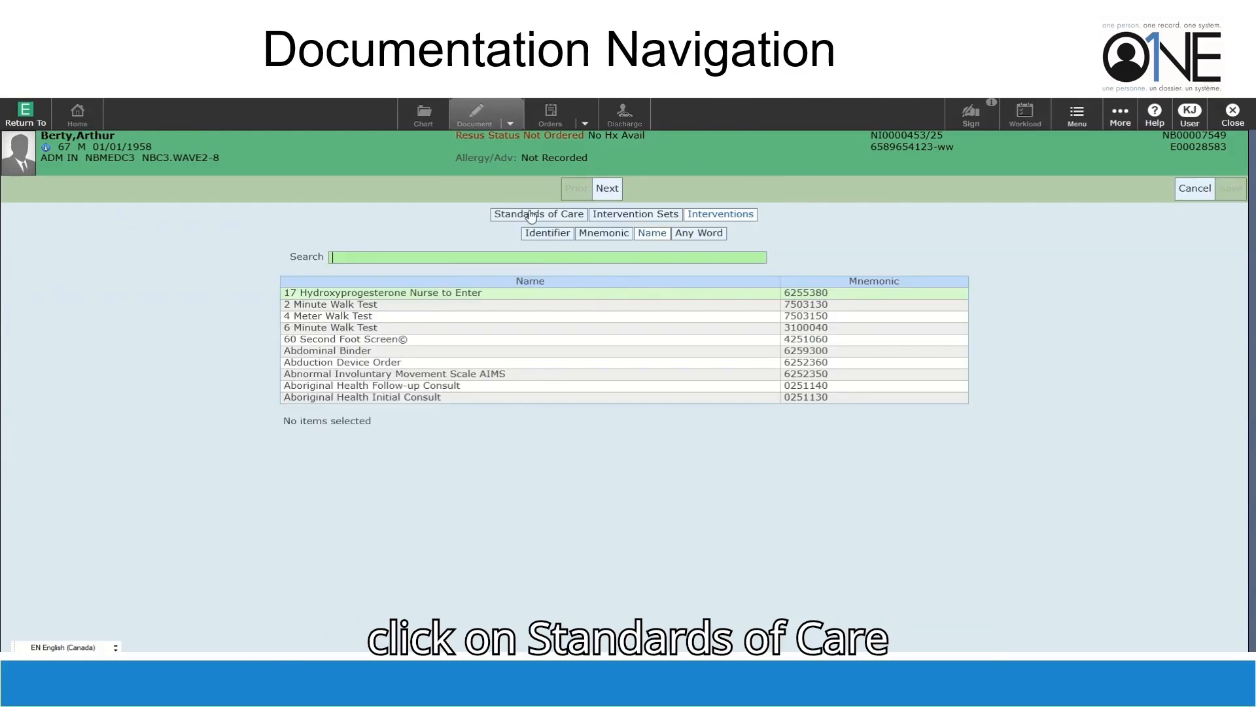
click(528, 214)
click(699, 234)
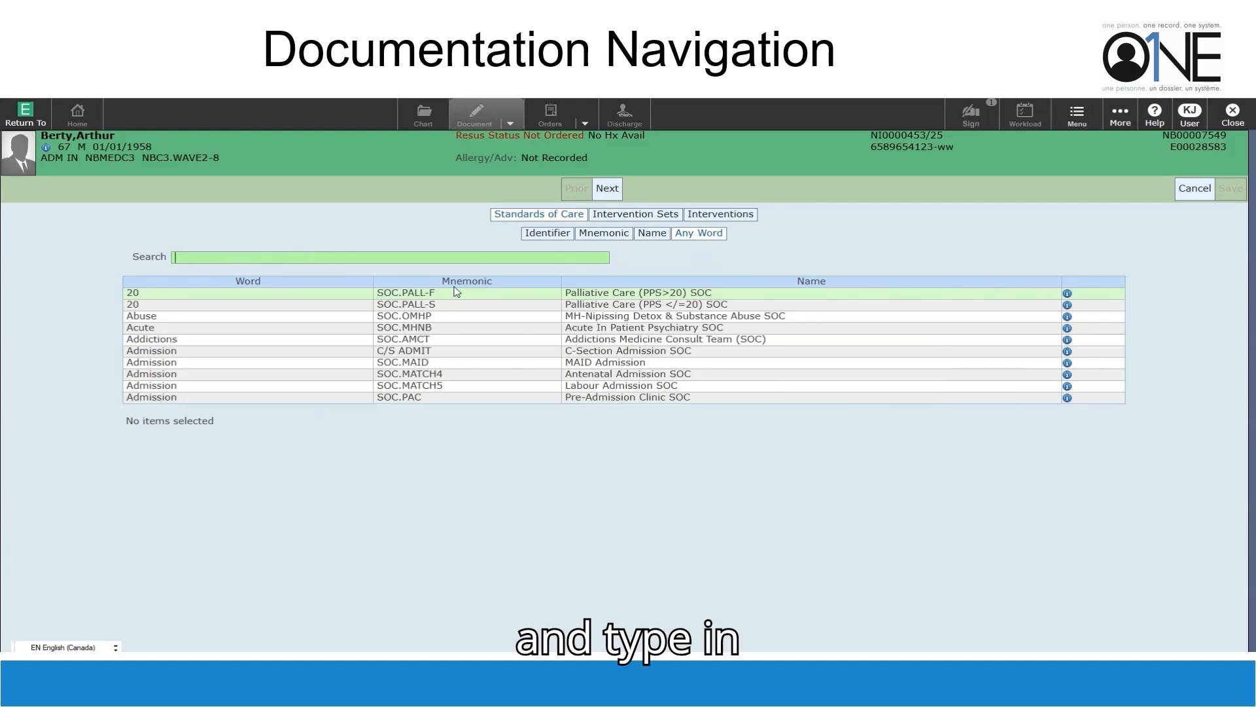
text(meid)
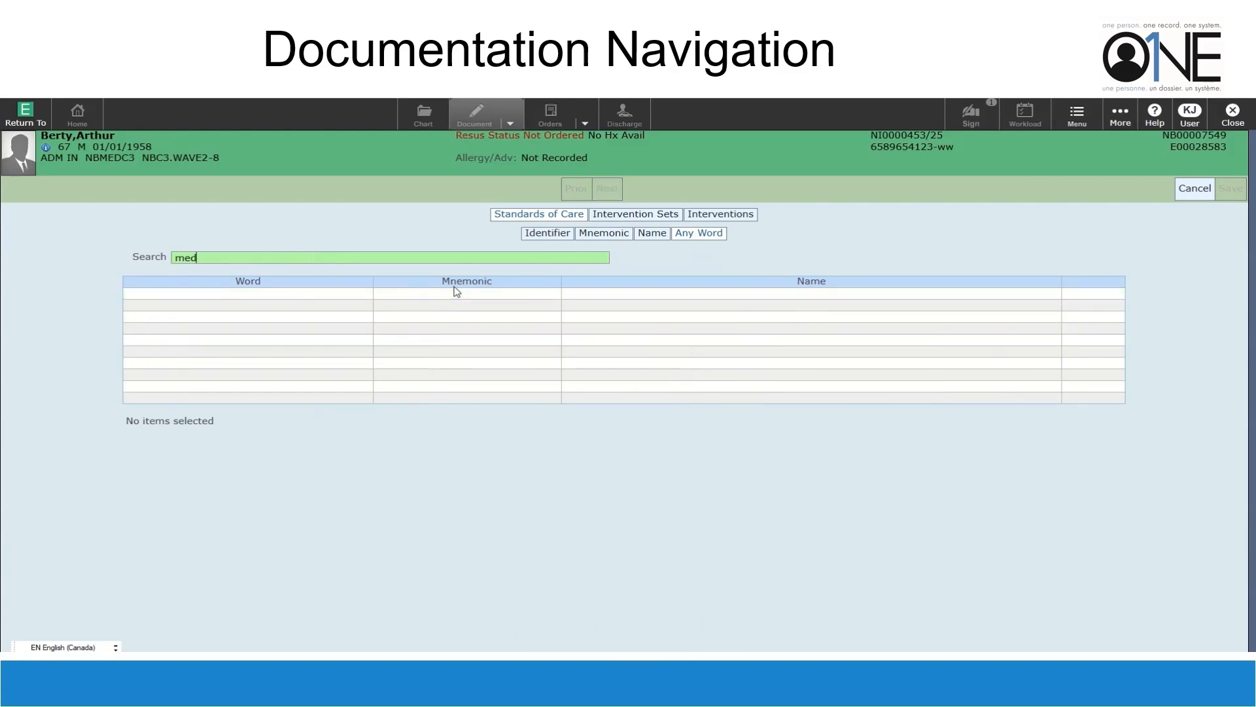
text(icine)
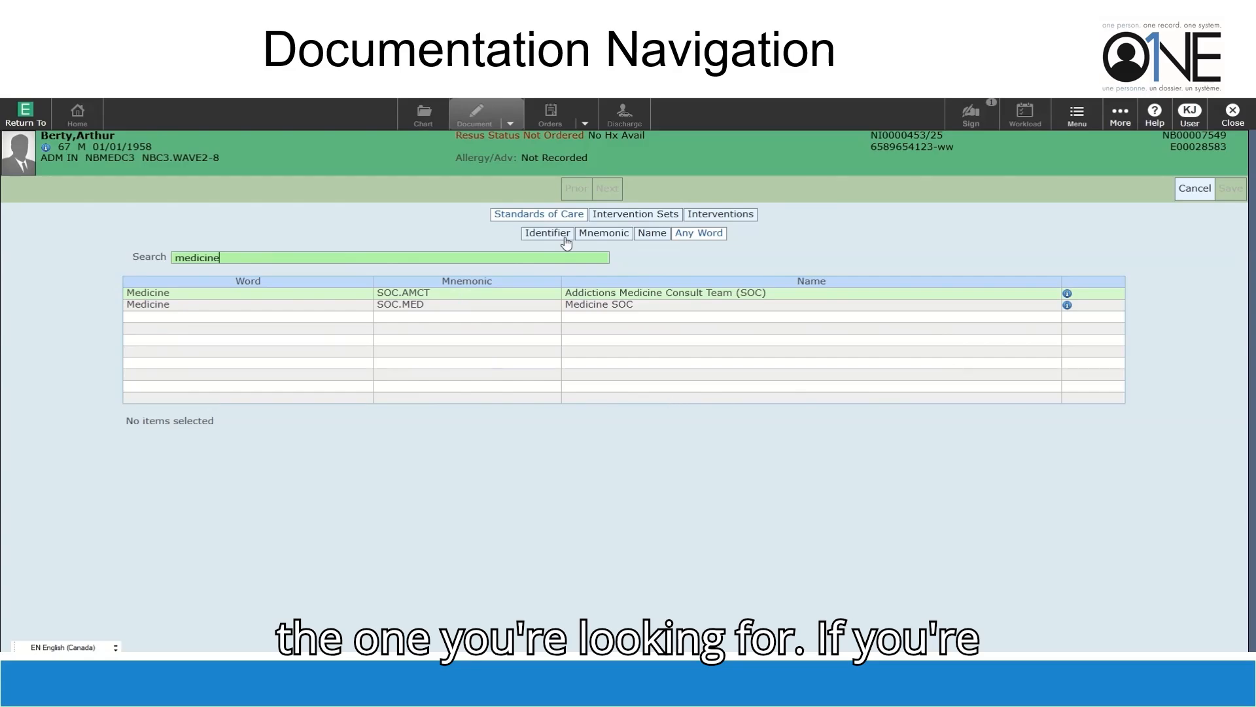
click(606, 307)
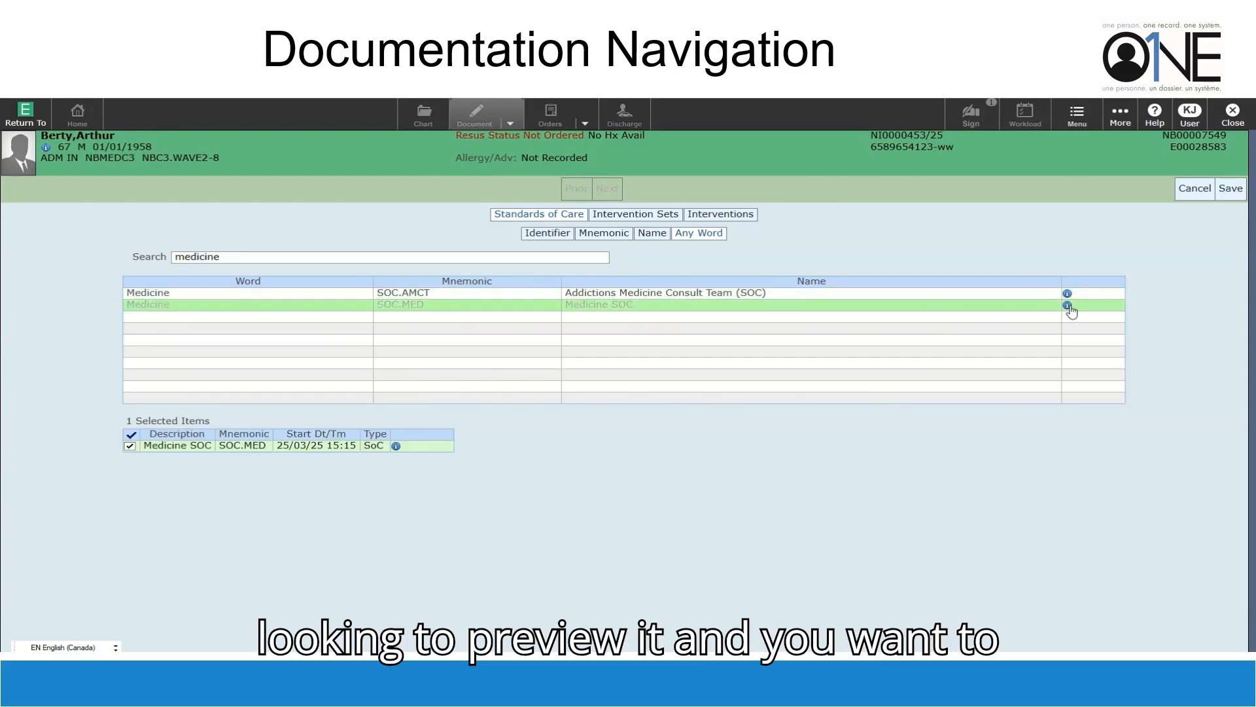
click(1067, 306)
scroll(532, 345, down, 1)
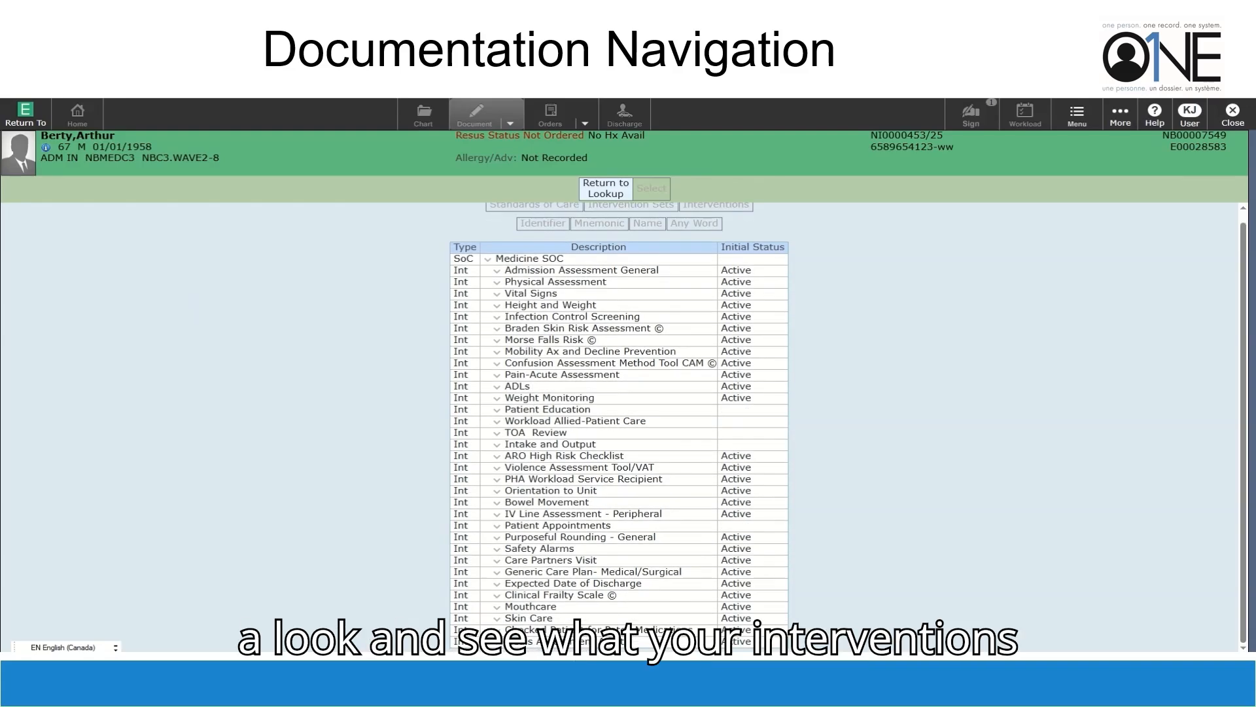
scroll(619, 419, up, 1)
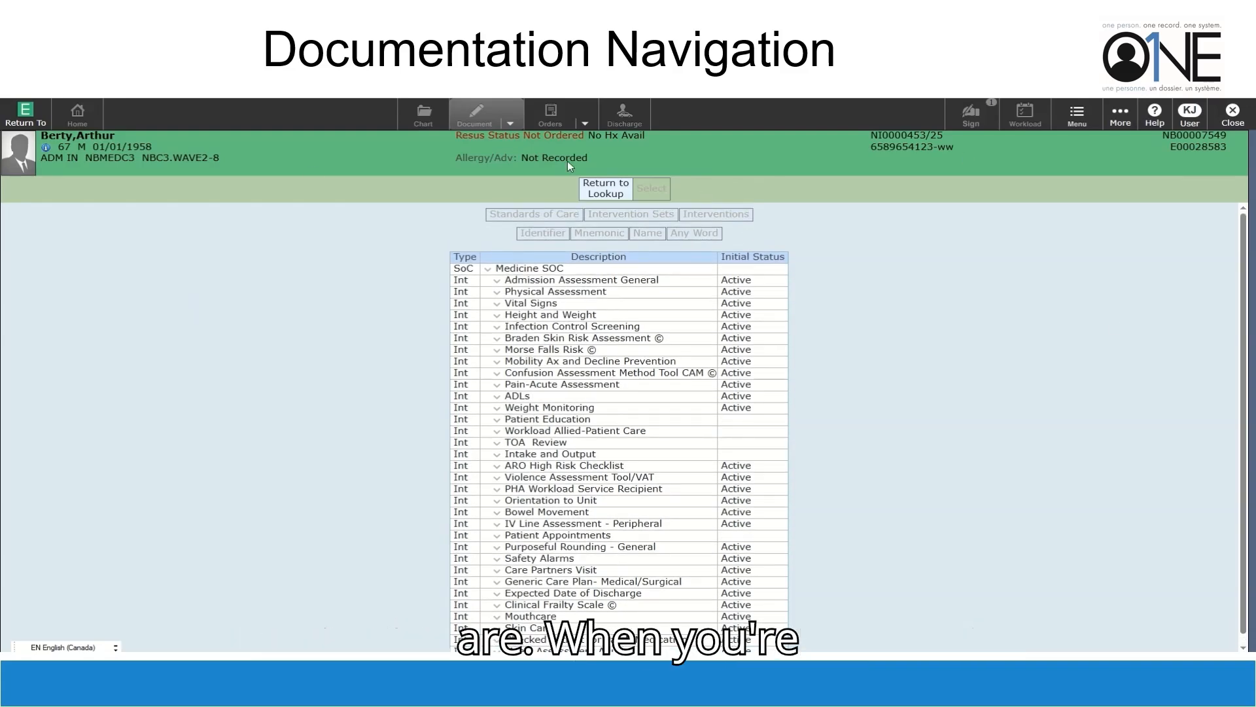
click(606, 190)
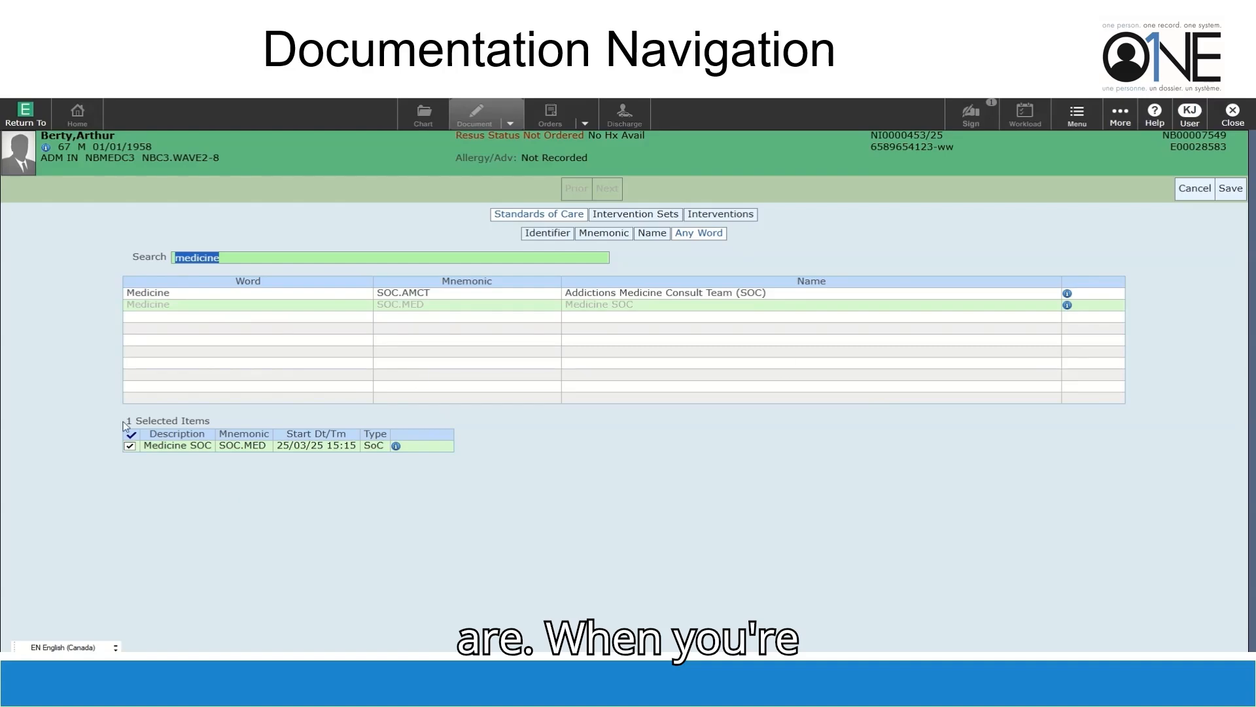
click(1229, 189)
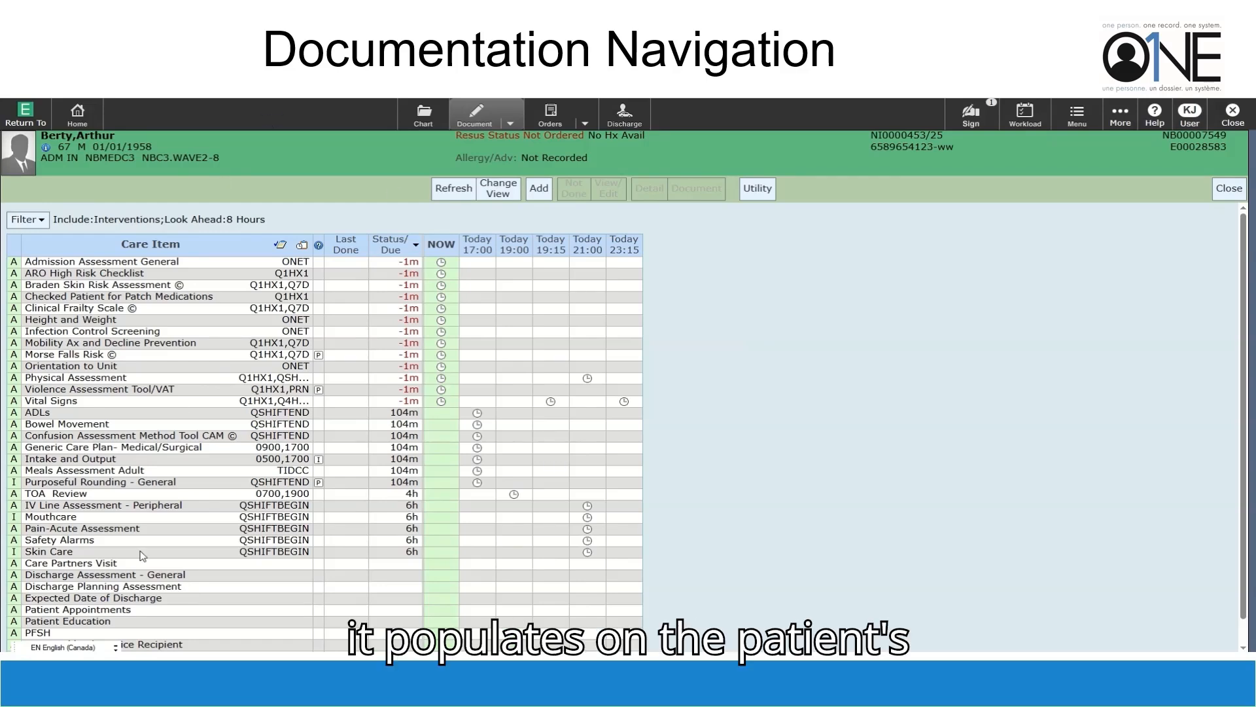
Refresh the worklist and open Vital Signs for documenting now
click(438, 196)
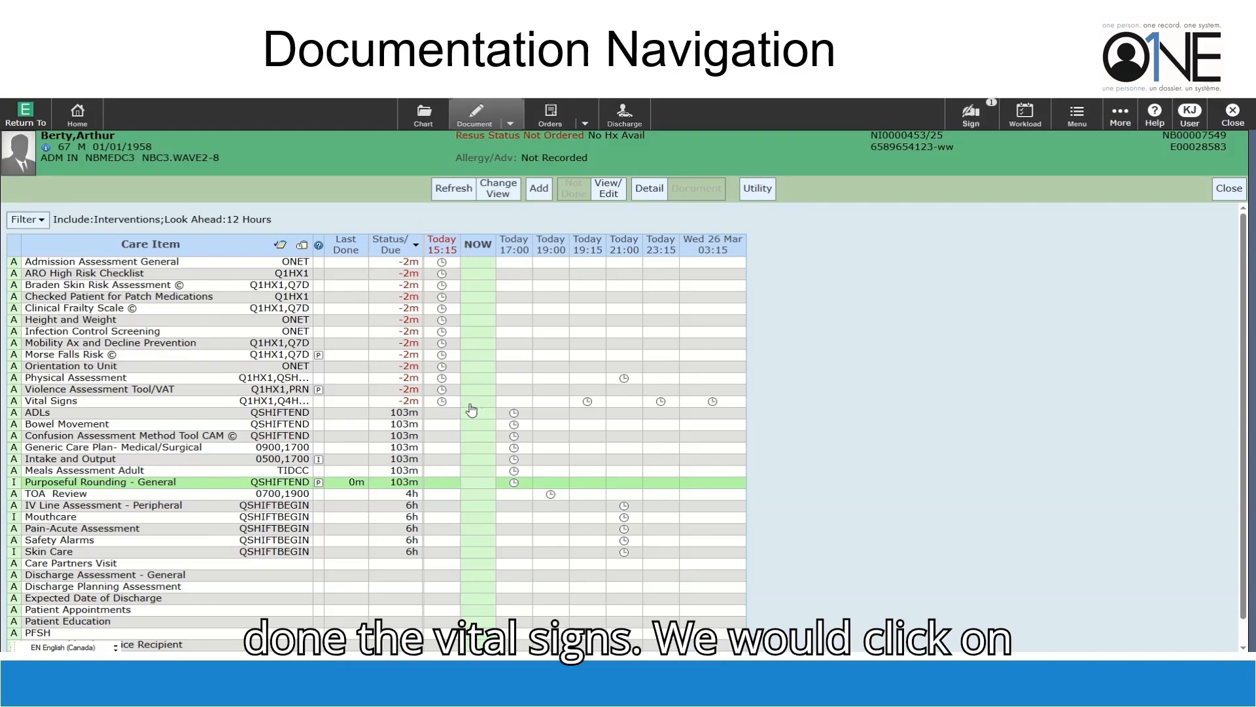
click(480, 402)
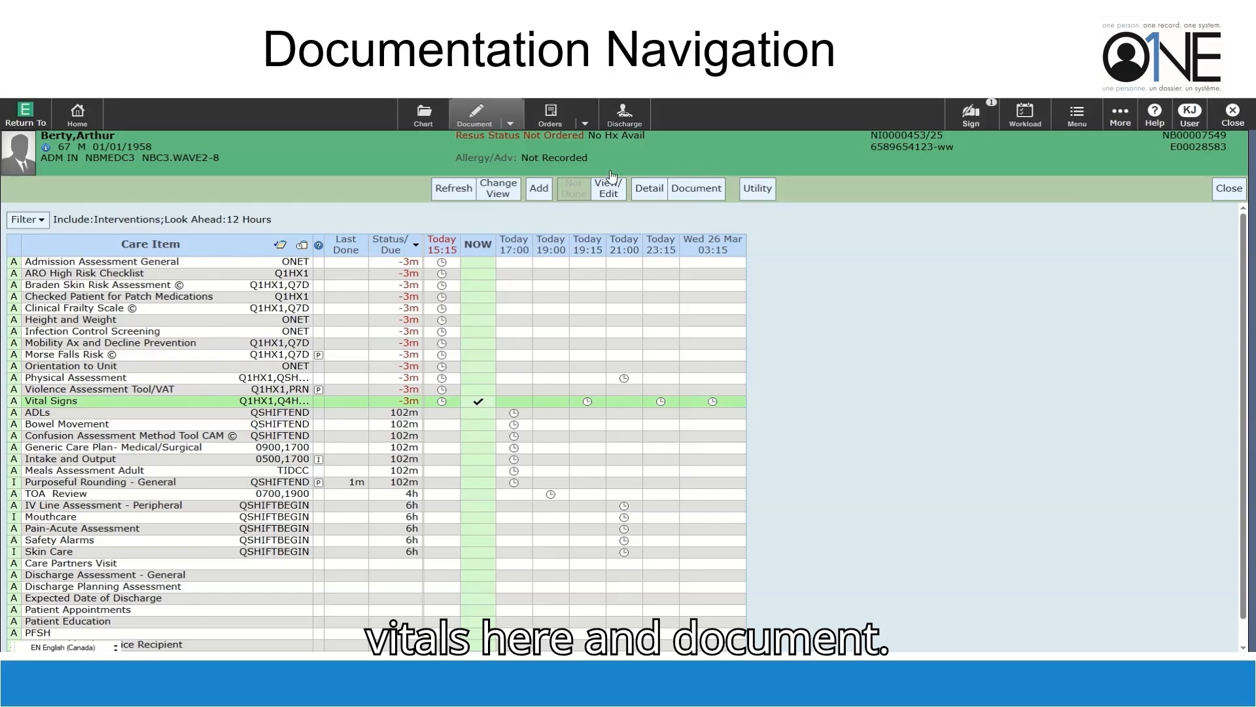
click(696, 189)
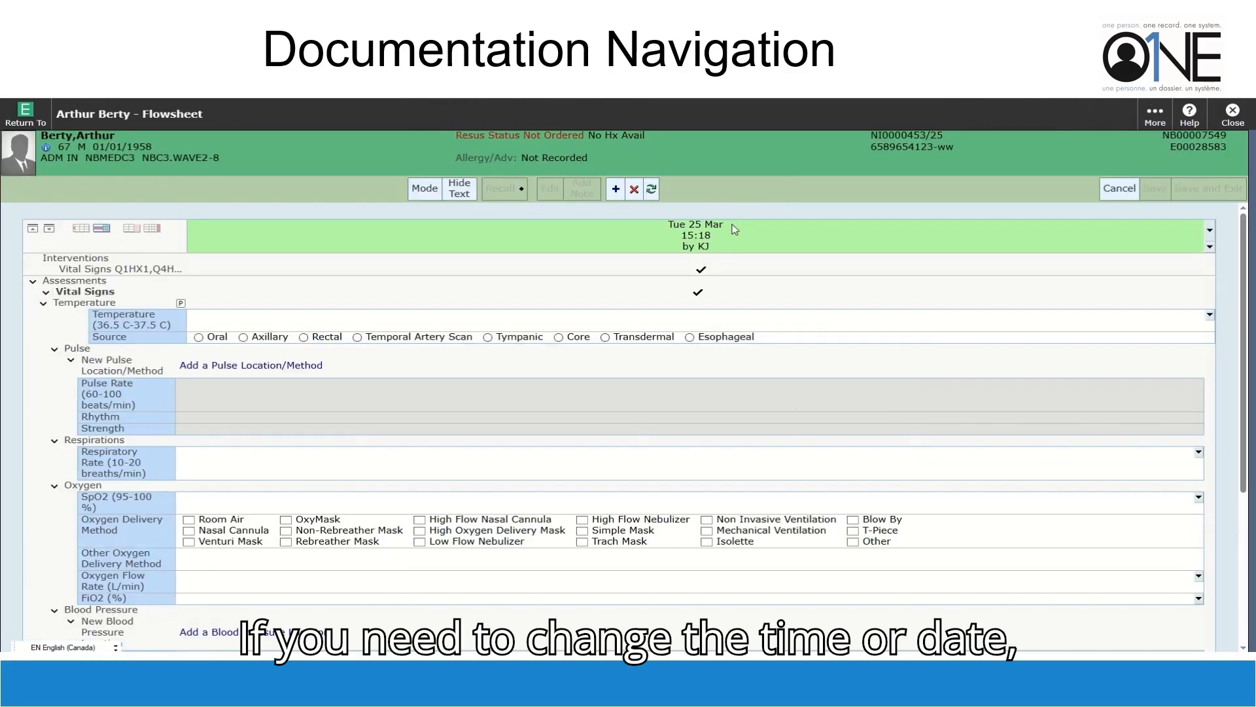
Change the Vital Signs documentation time to 15:10
click(1211, 233)
click(642, 492)
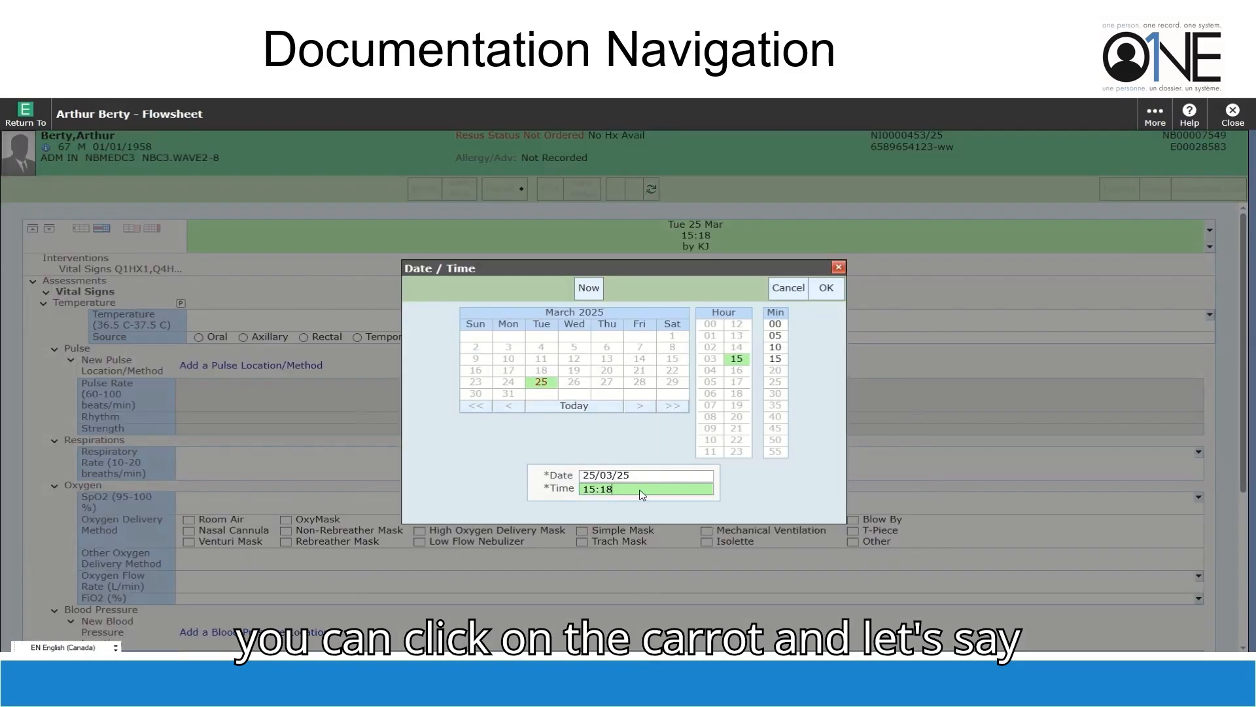
text(0)
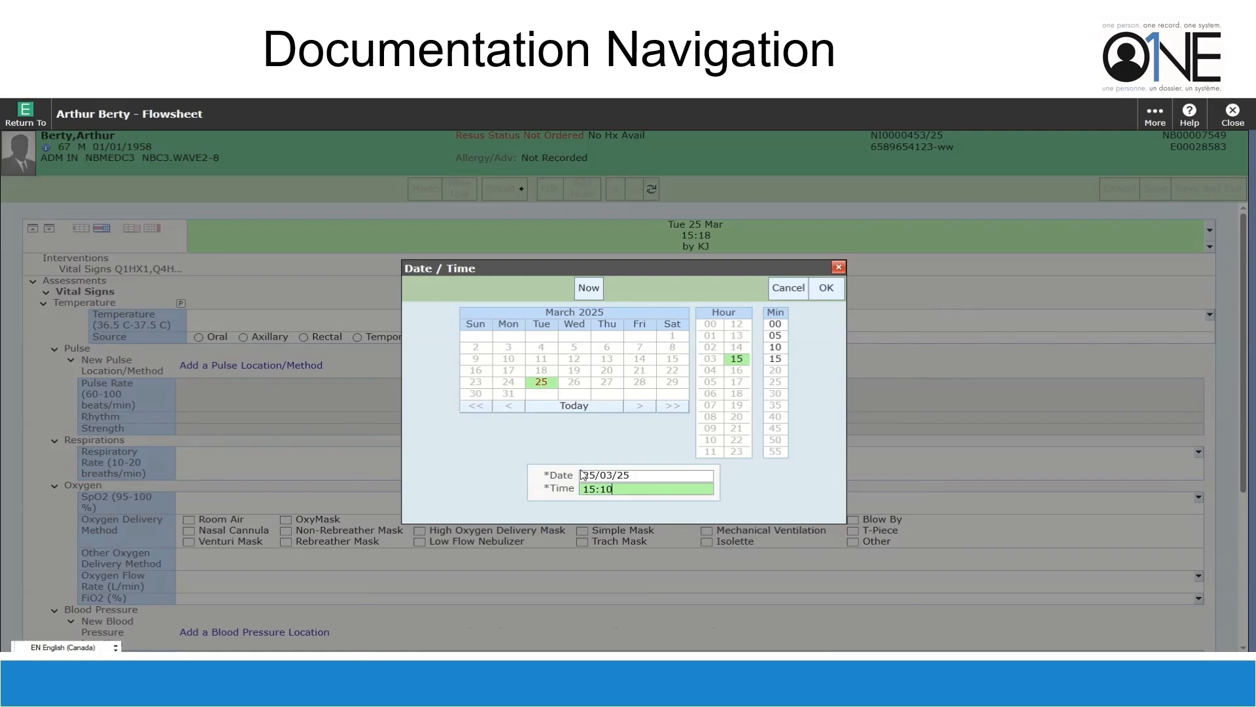
click(825, 287)
Enter a tympanic temperature of 36.8 and save the vital signs
click(239, 321)
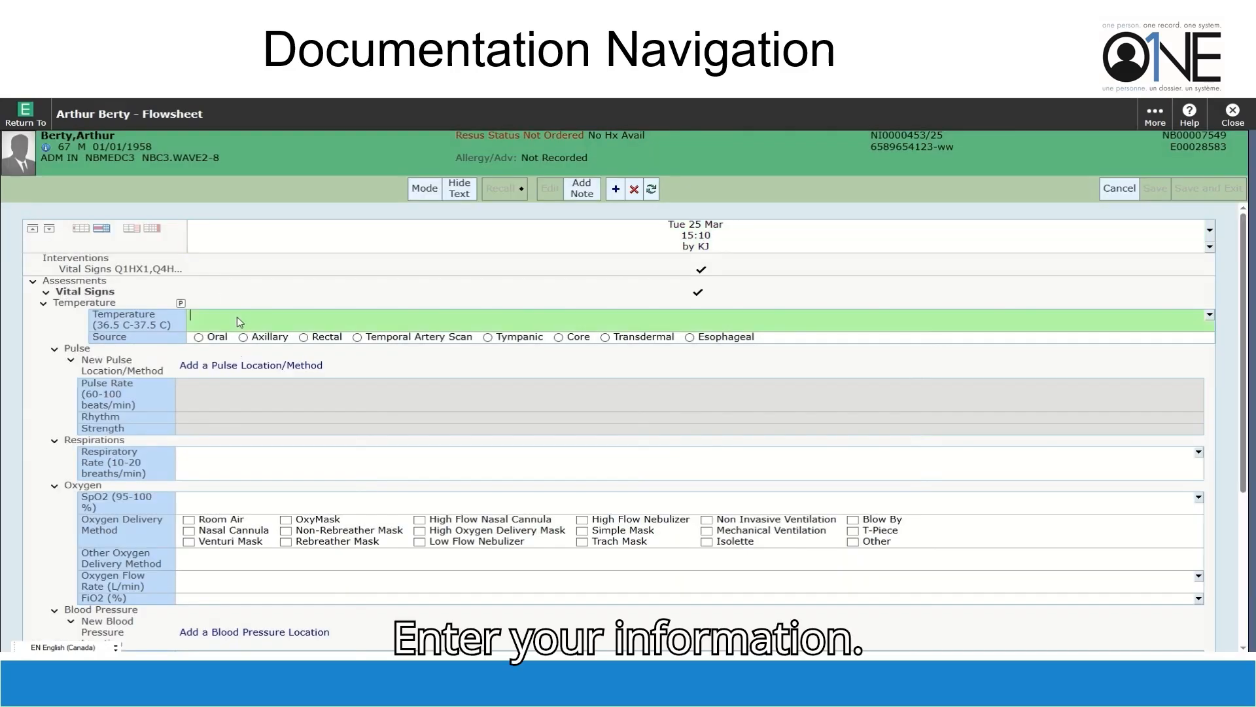
text(36.8)
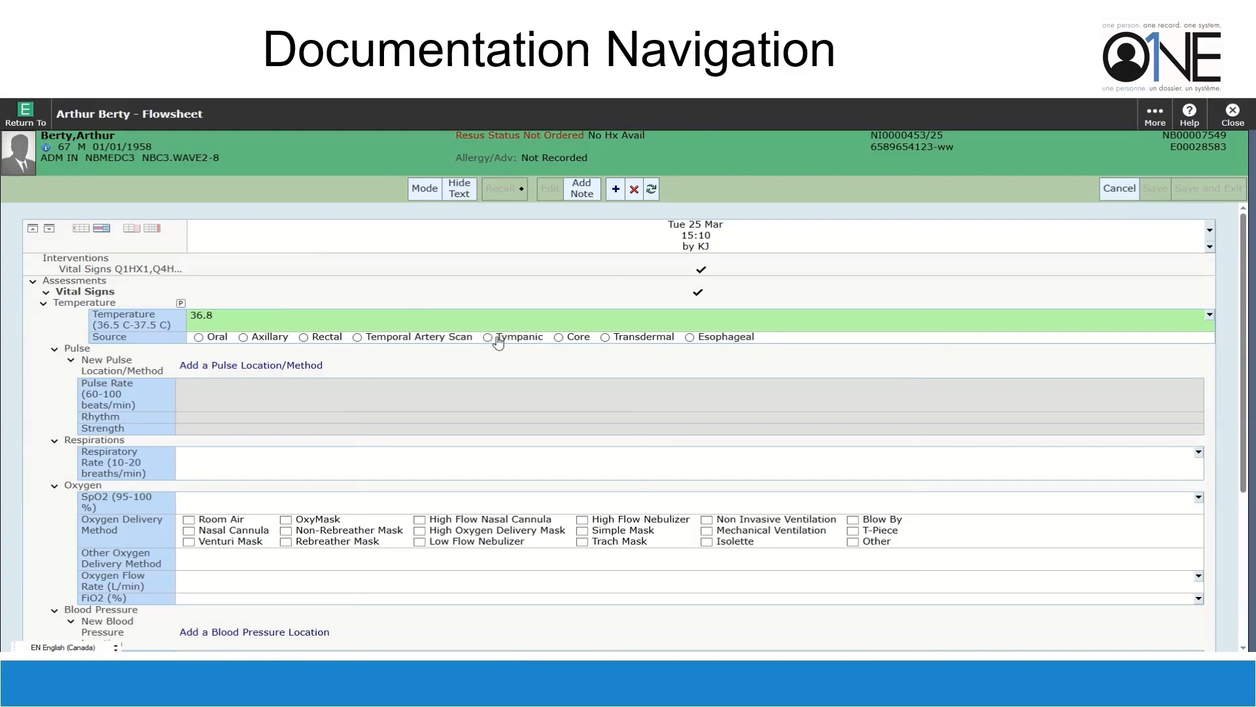
click(488, 337)
click(1216, 189)
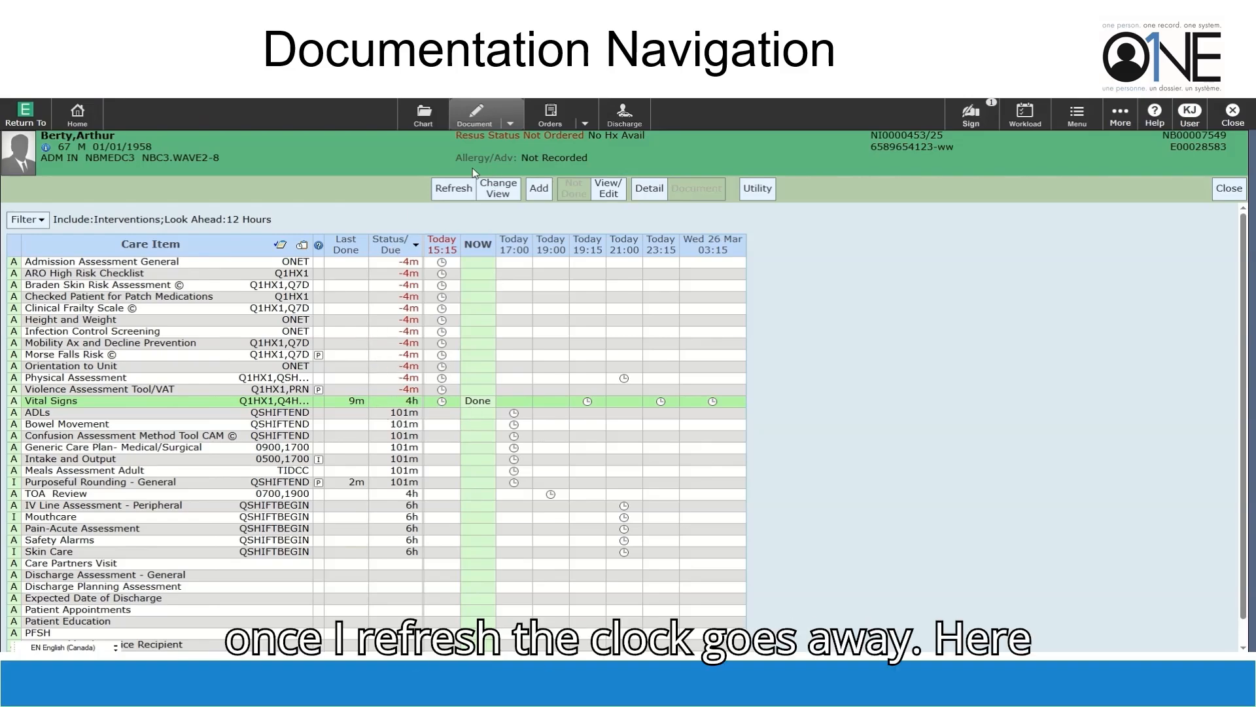
Refresh the worklist and open ADLs for documenting now
click(452, 188)
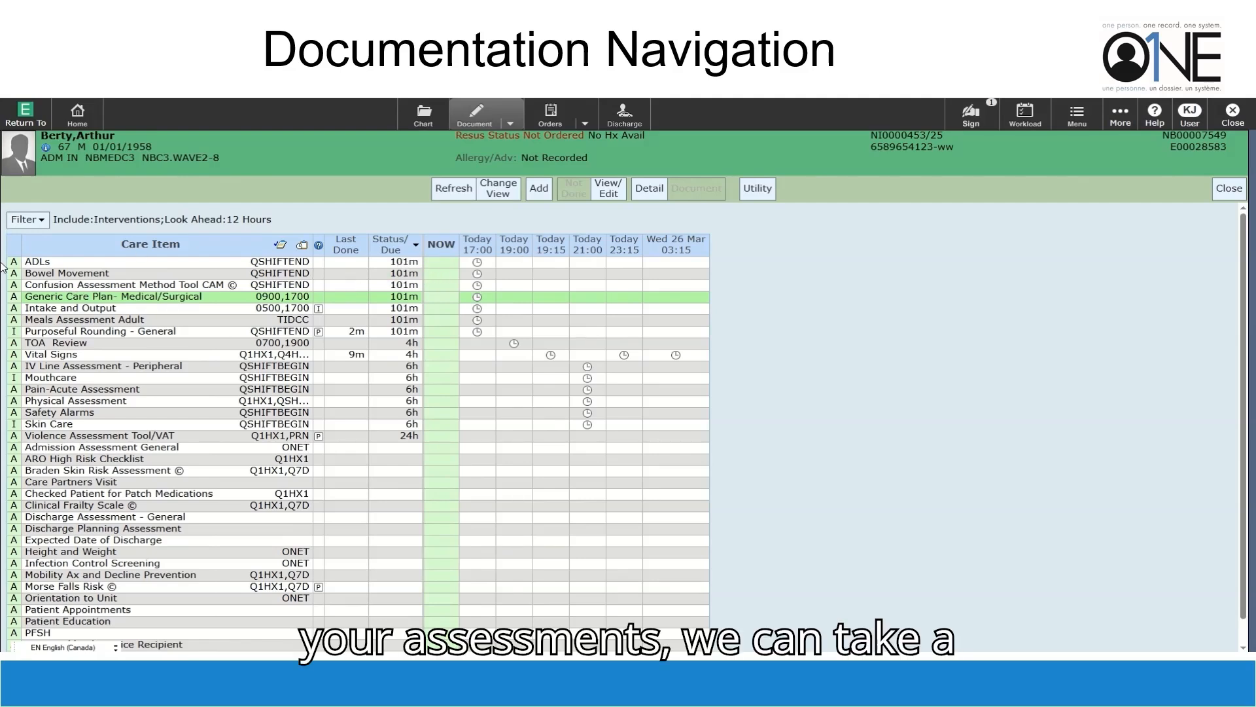
click(440, 263)
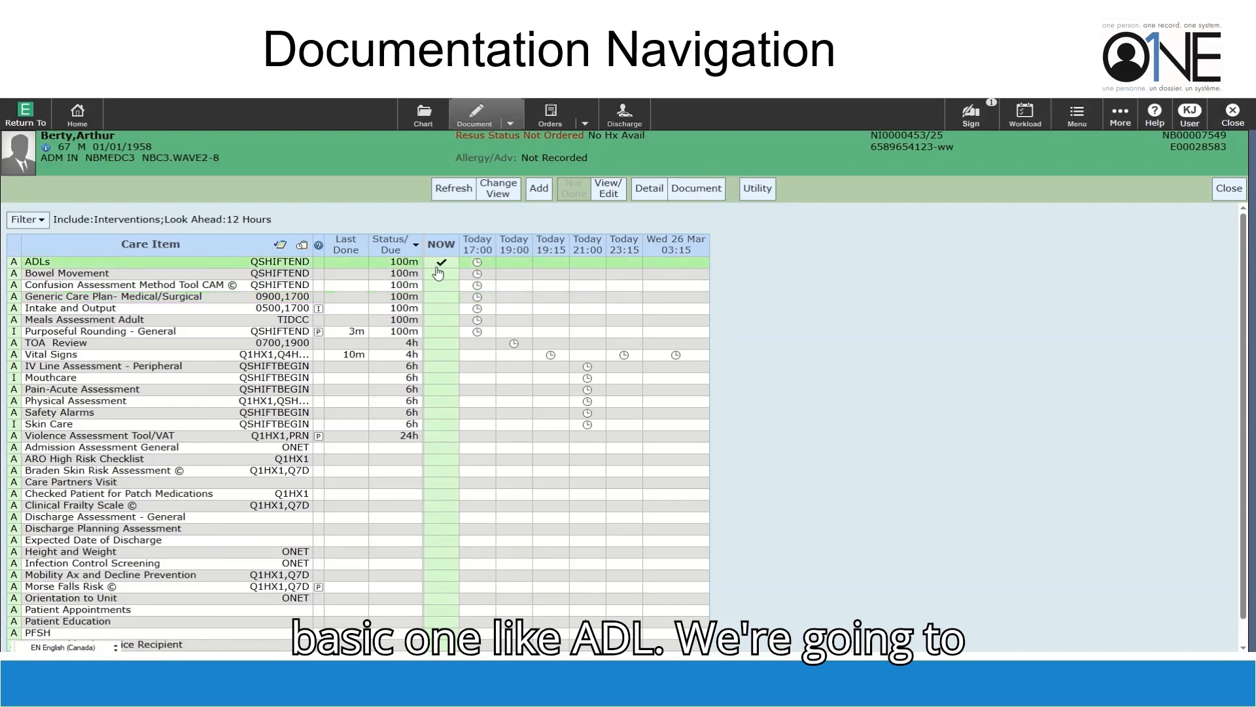
click(697, 188)
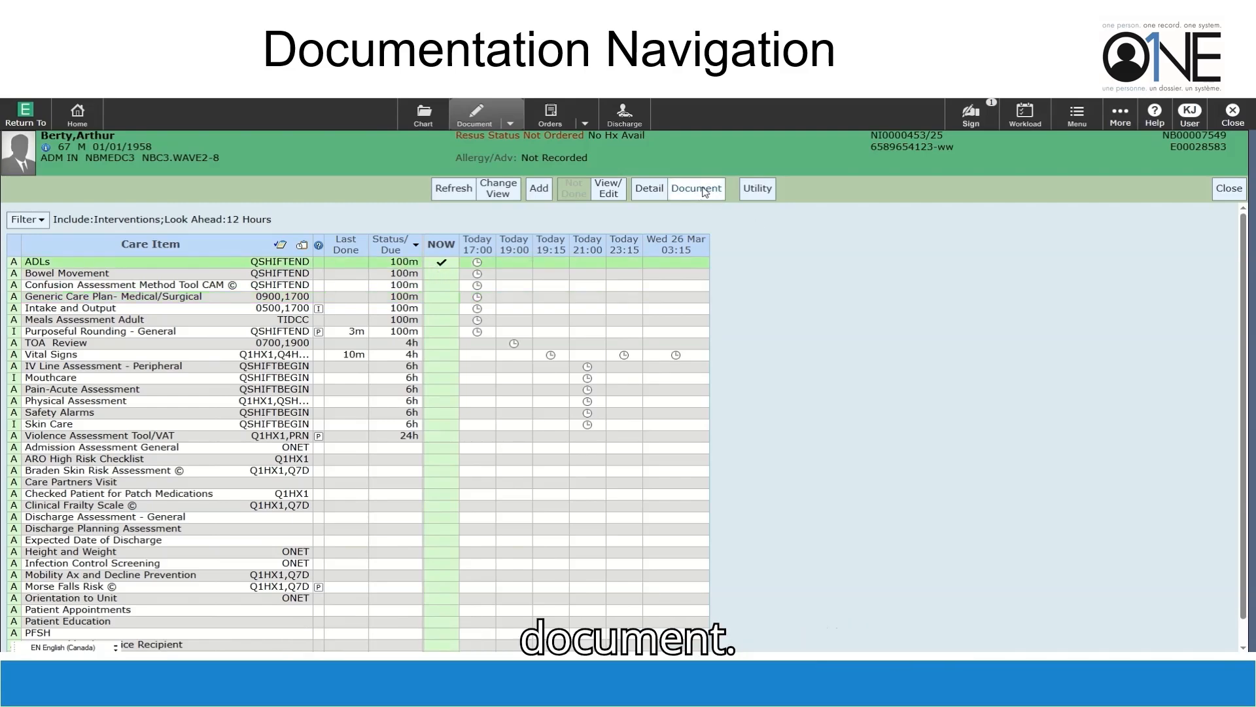
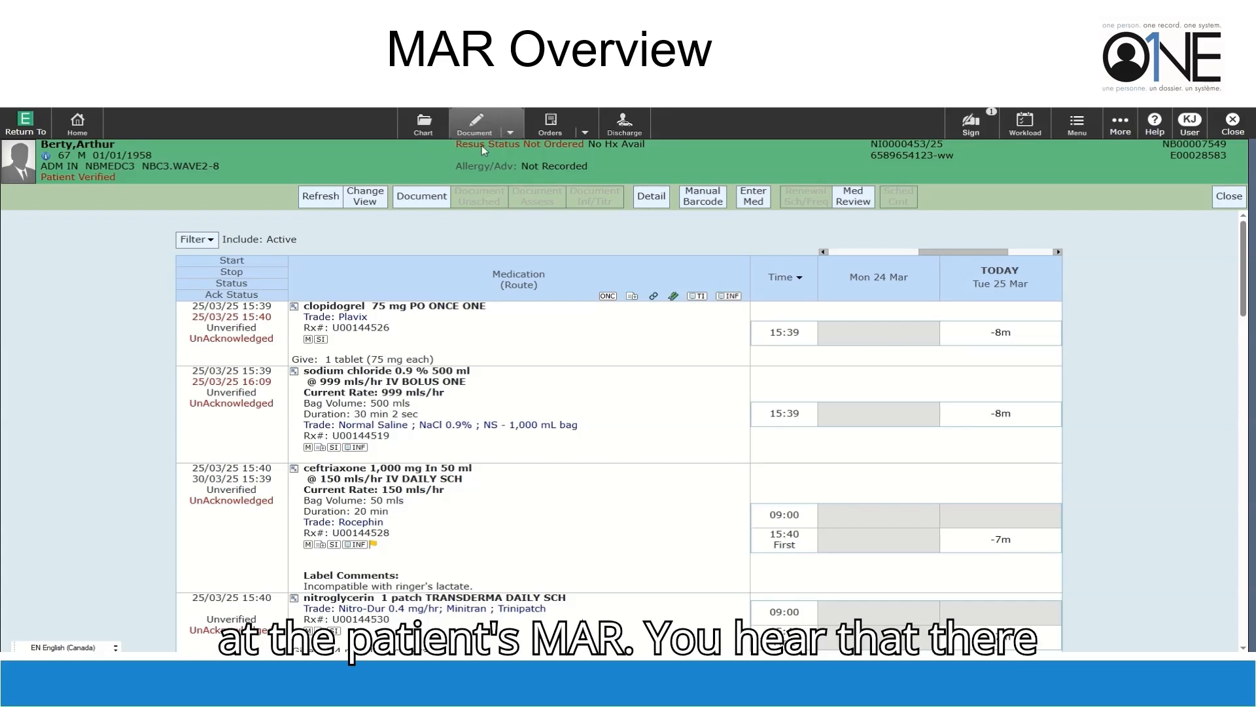
Acknowledge the clopidogrel 75 mg order and bring up its drug monograph
click(402, 324)
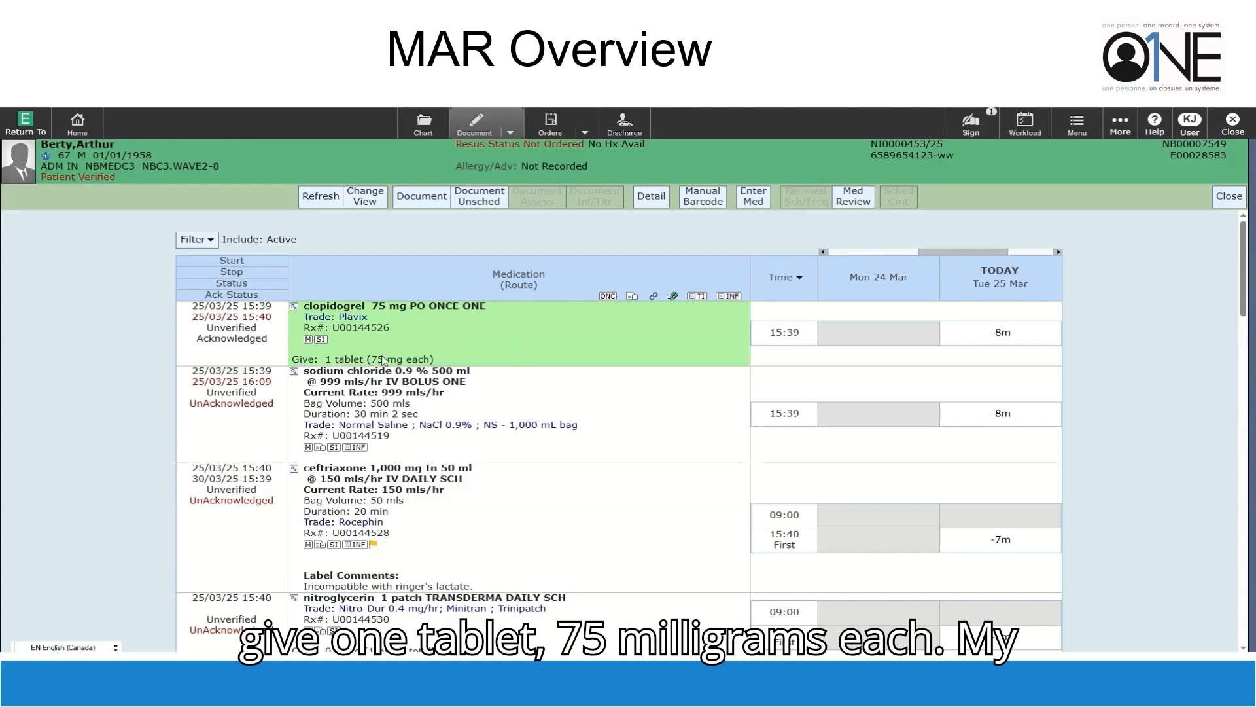
click(307, 340)
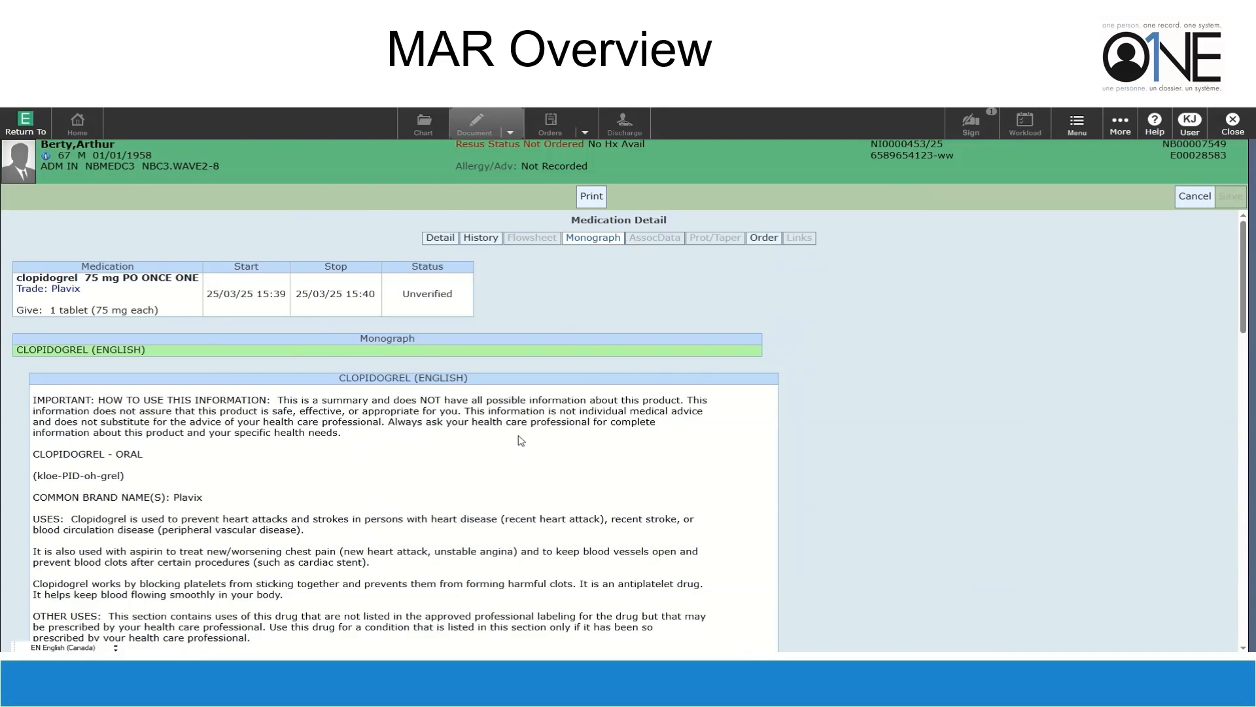
Scroll through the clopidogrel monograph, then close it to return to the MAR
scroll(521, 440, down, 4)
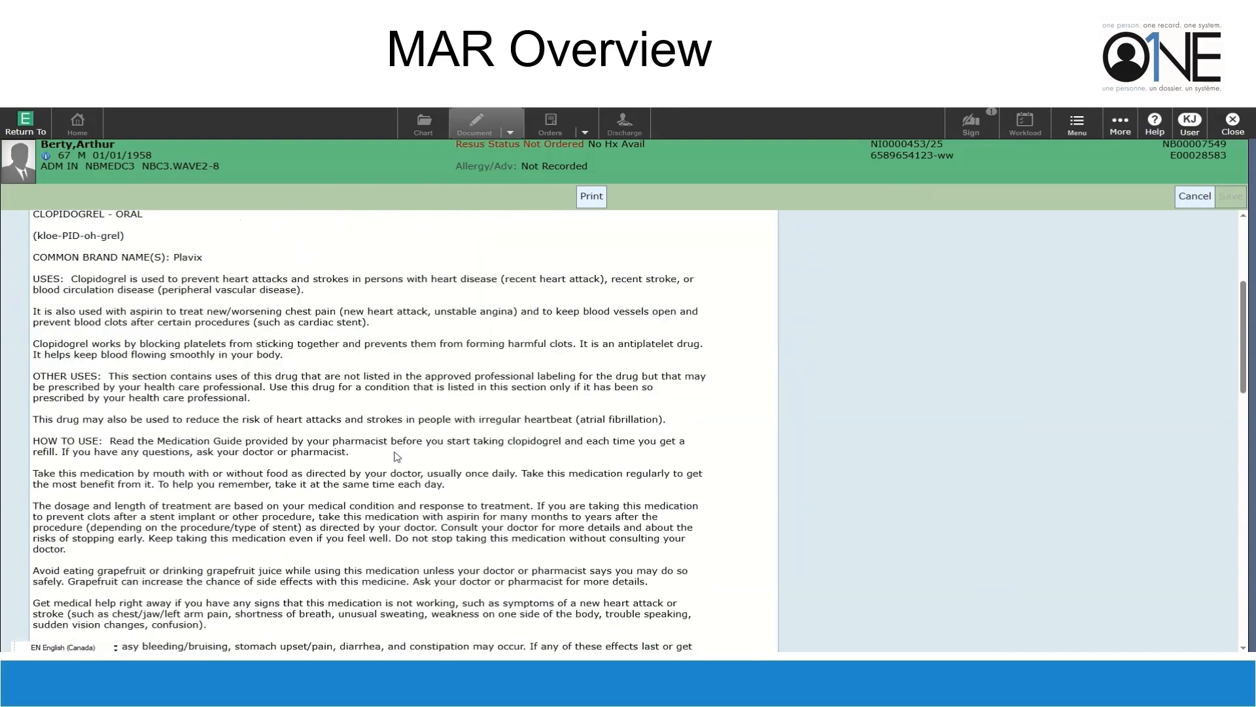
scroll(319, 445, down, 6)
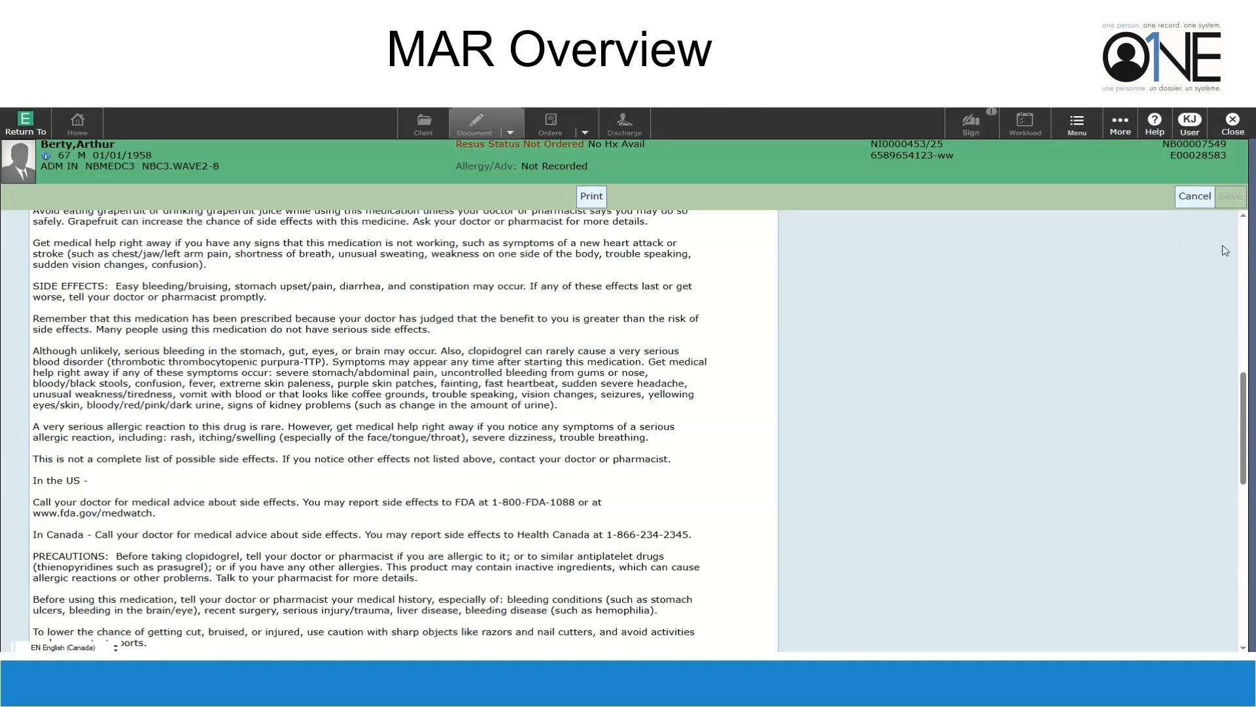
click(1195, 197)
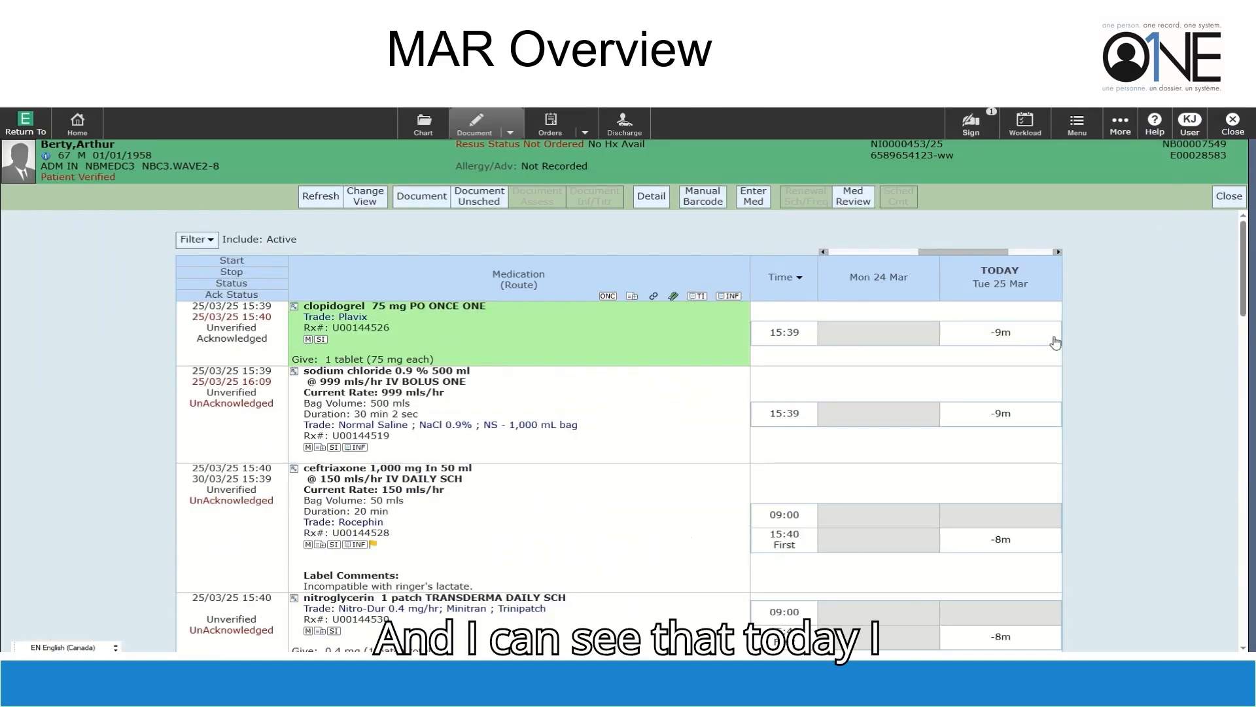
Chart the 75 mg clopidogrel dose as Given and acknowledge the sodium chloride 0.9% bolus order
right_click(1001, 334)
click(1000, 339)
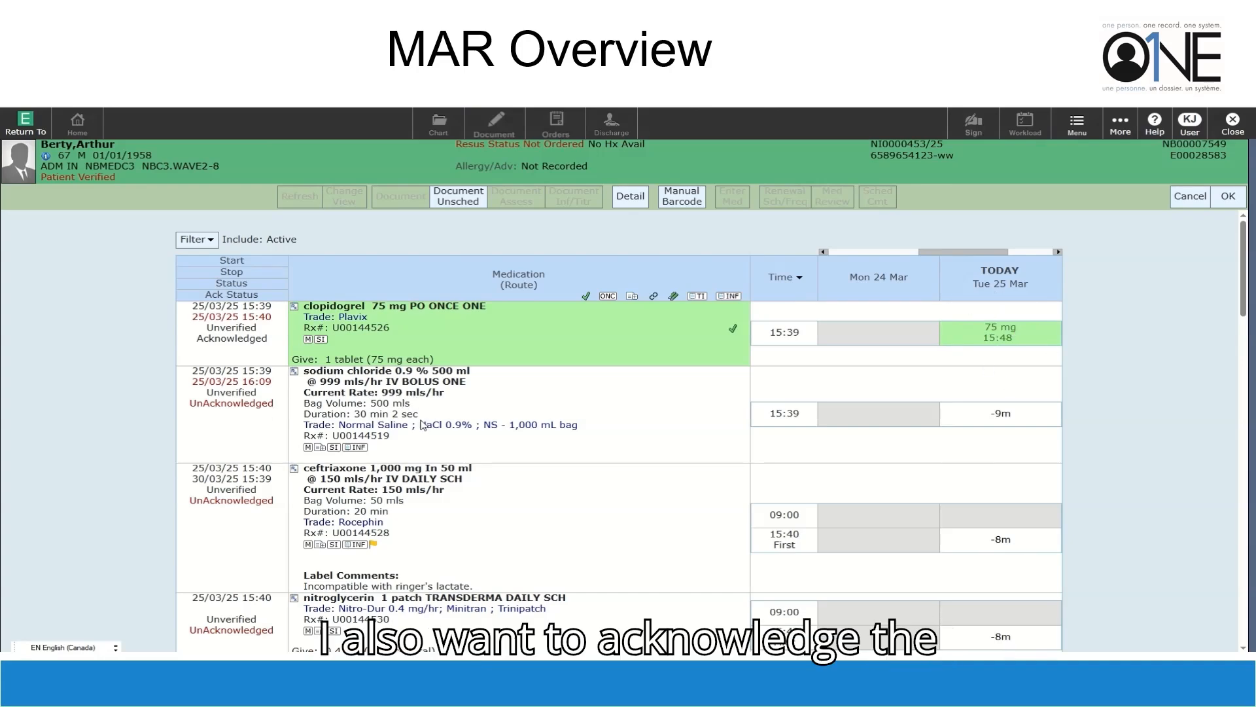
right_click(255, 409)
click(222, 419)
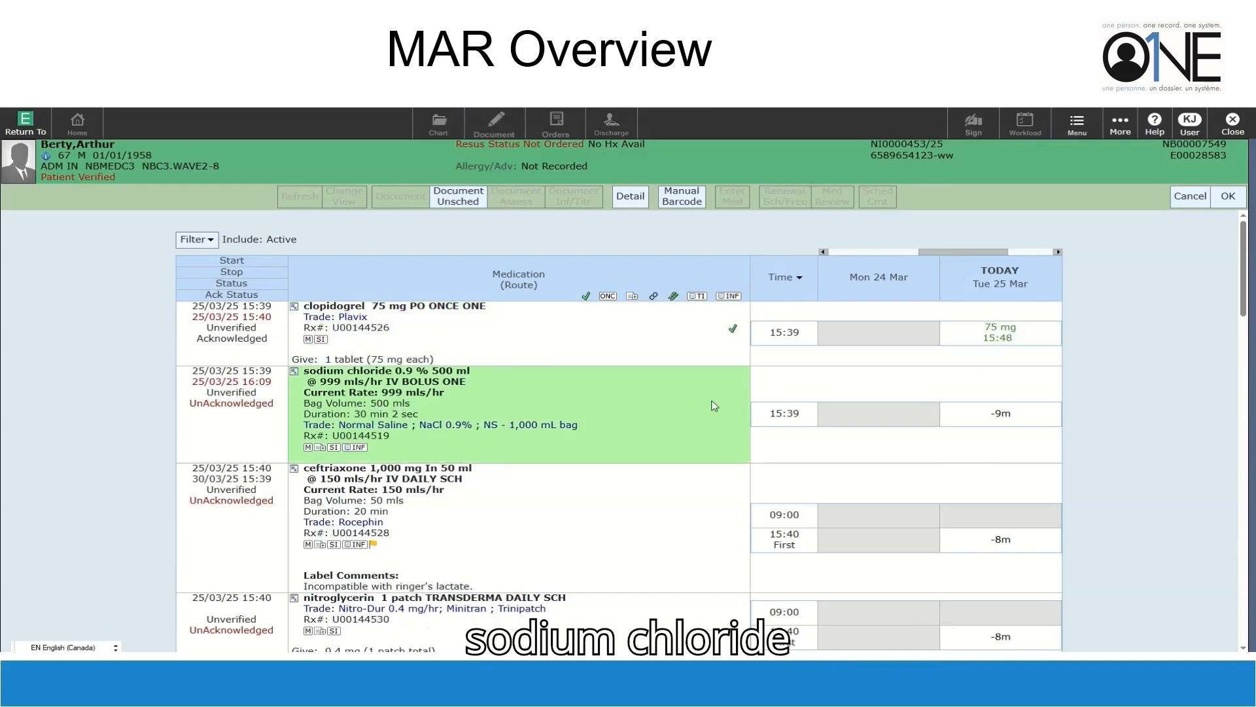
click(612, 440)
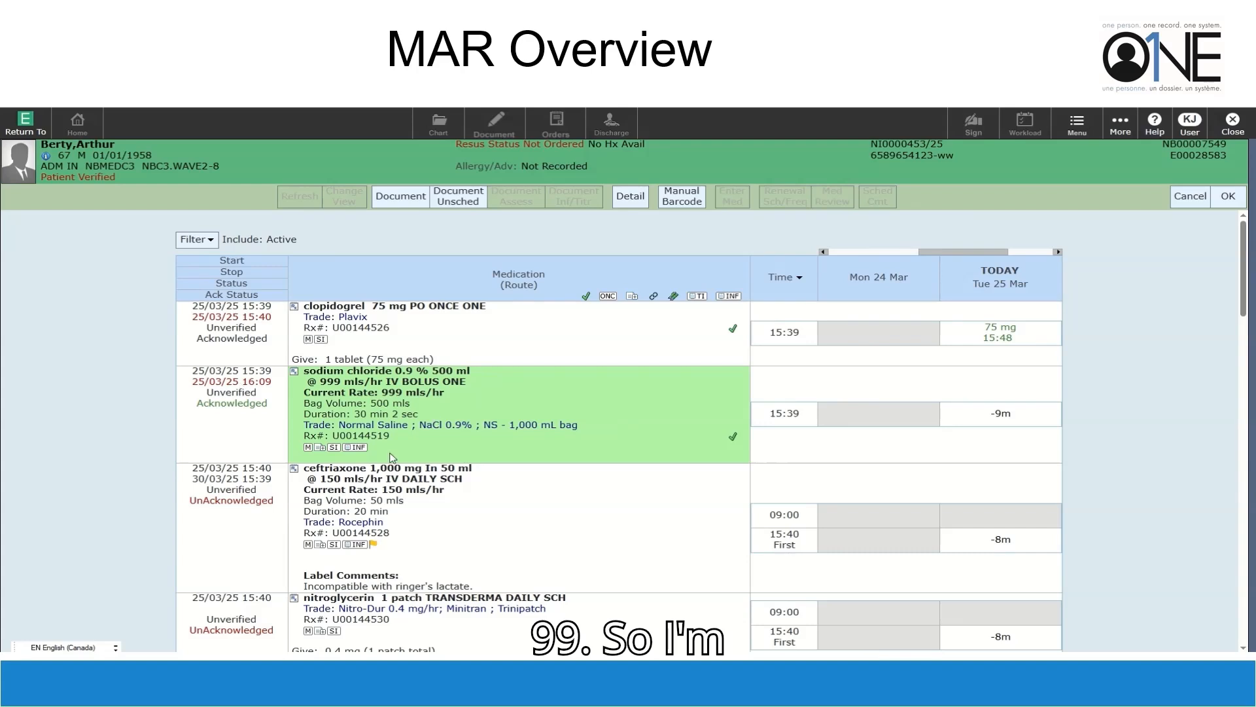
click(1004, 415)
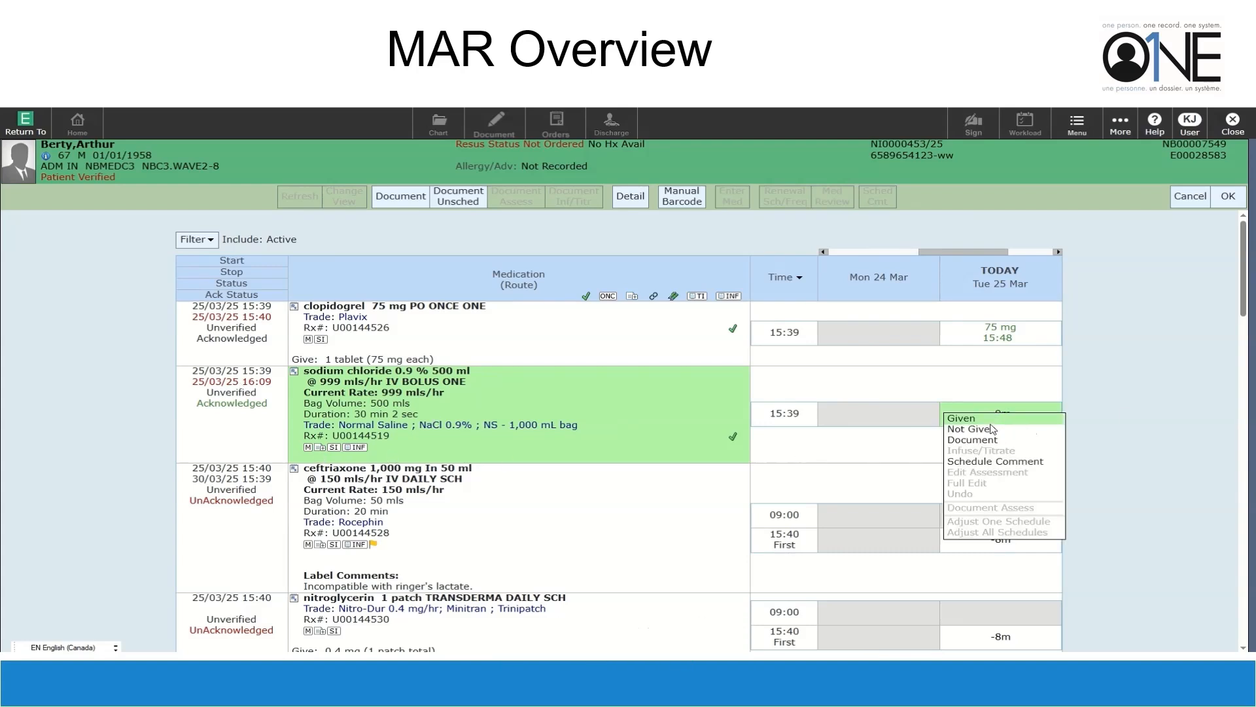
Mark the sodium chloride bolus Given past the warning and add a Left Forearm peripheral IV site
click(978, 421)
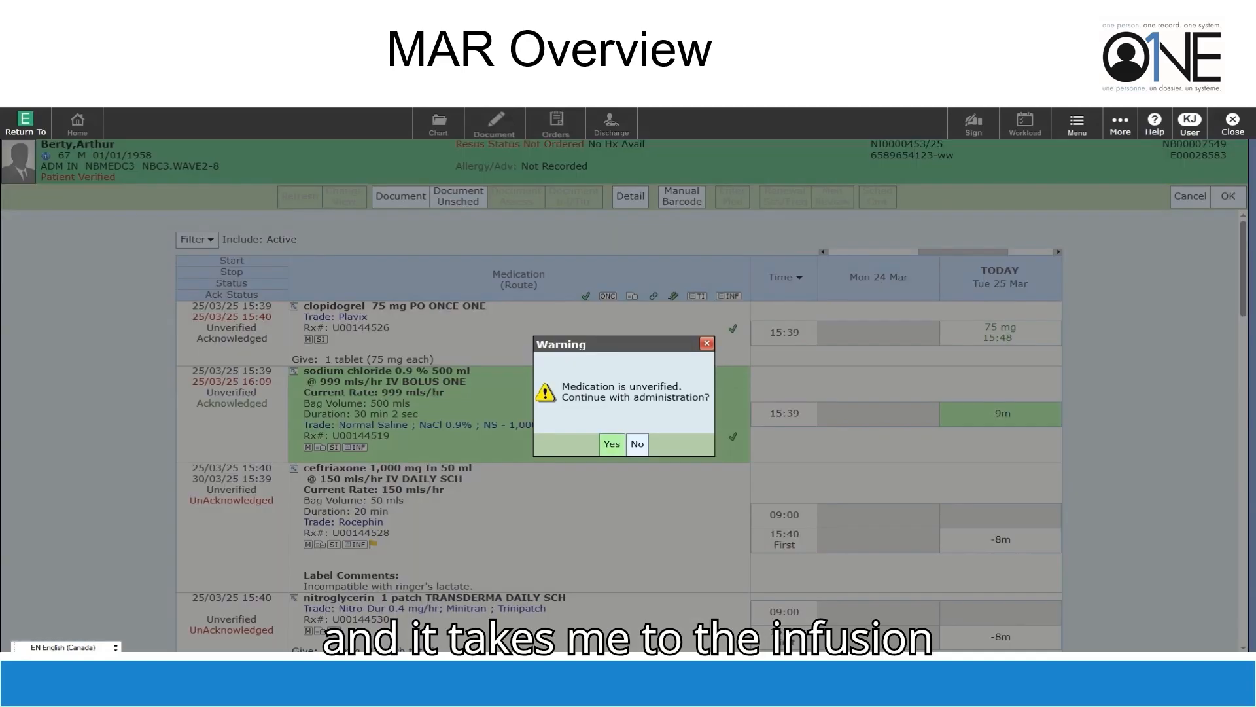
click(611, 445)
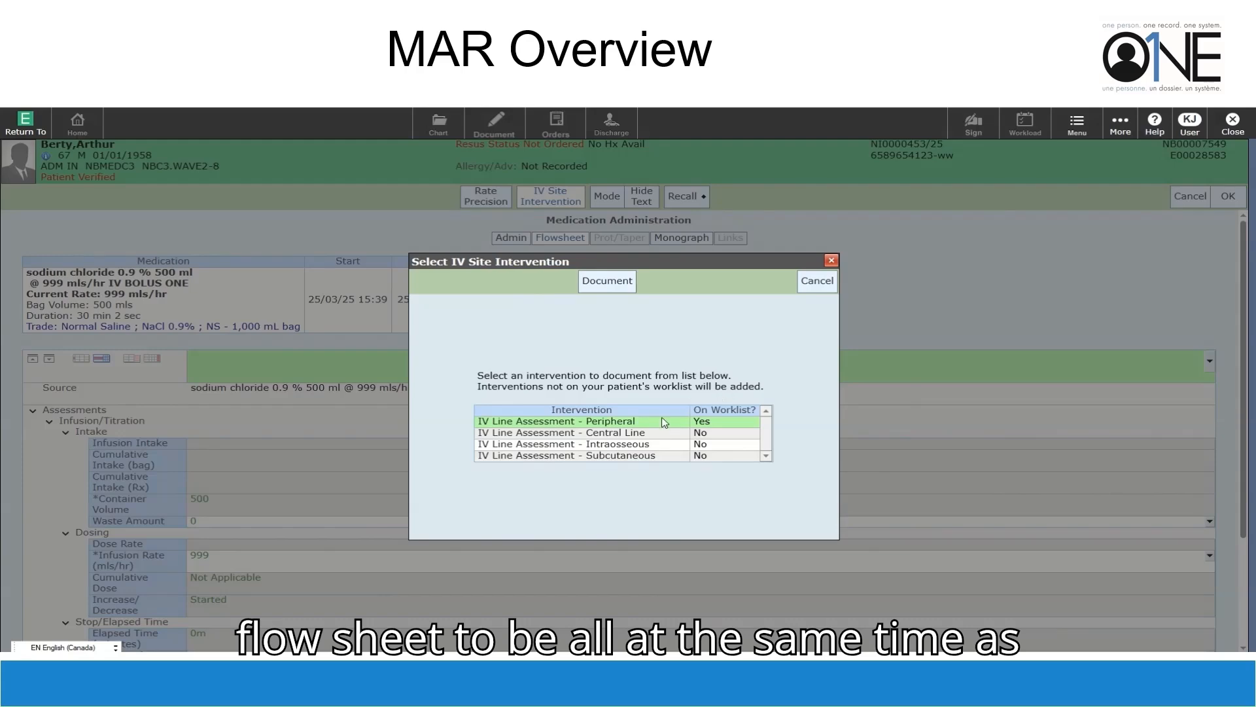
click(607, 281)
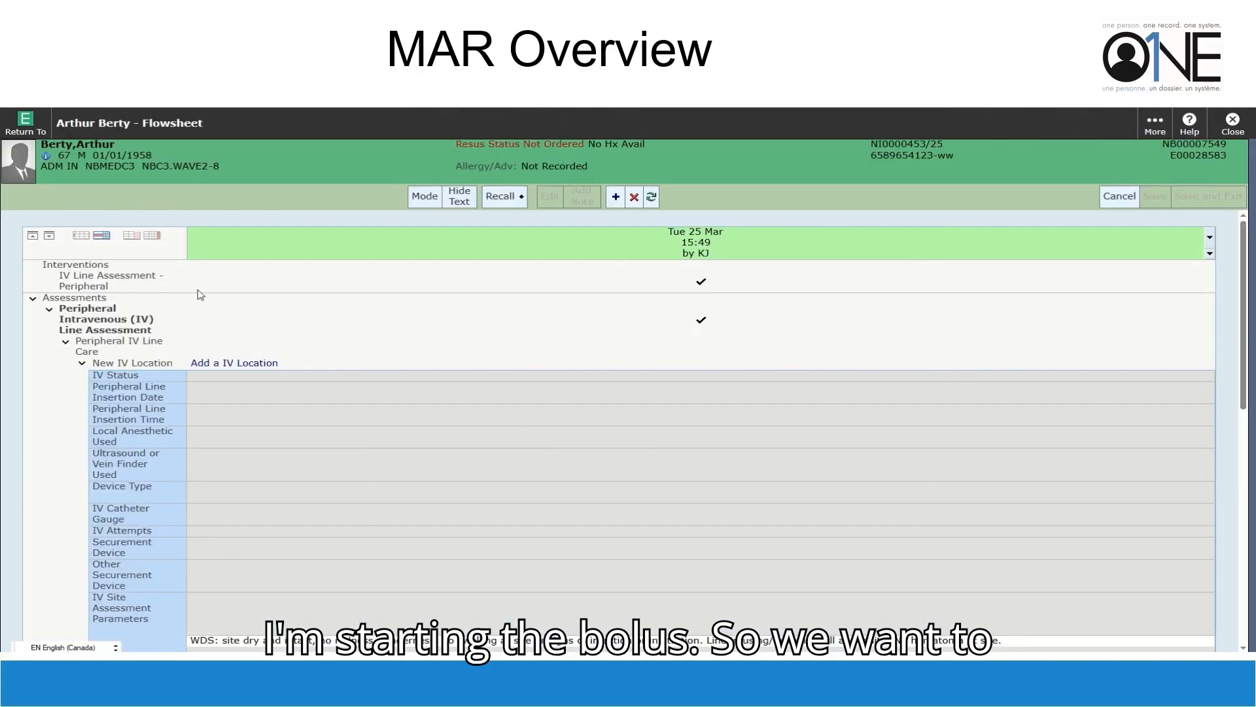
click(232, 364)
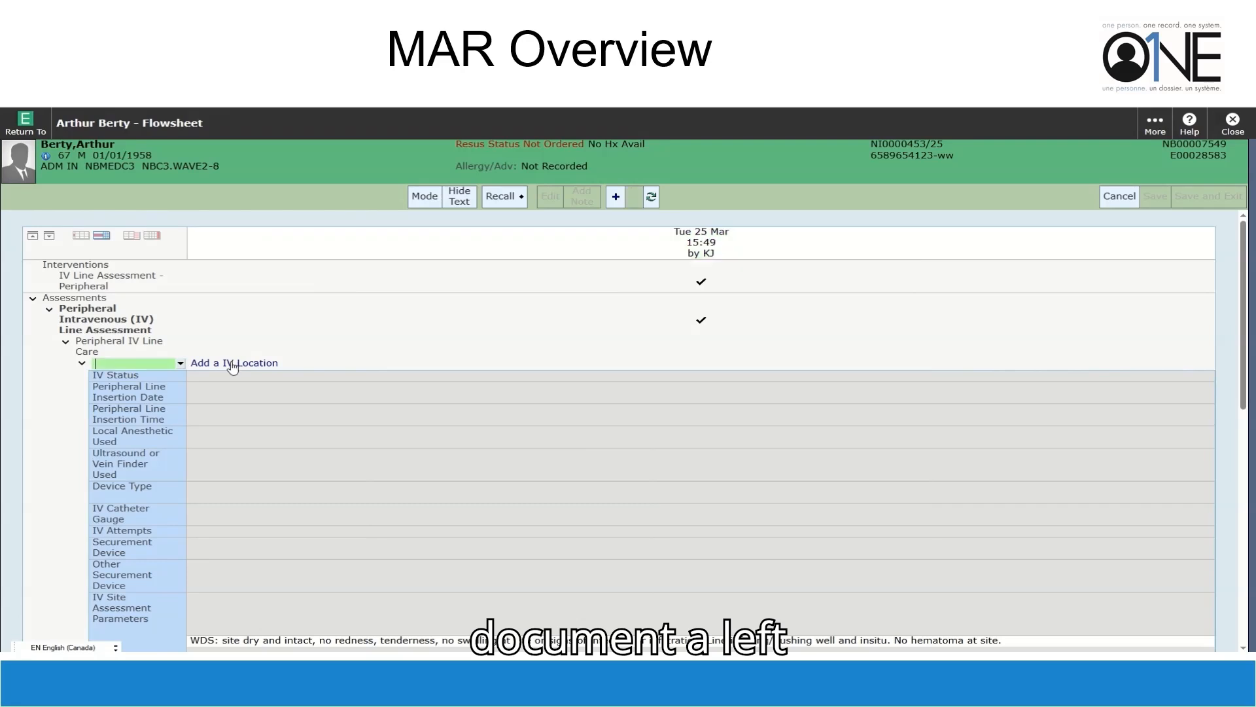
click(180, 365)
click(80, 407)
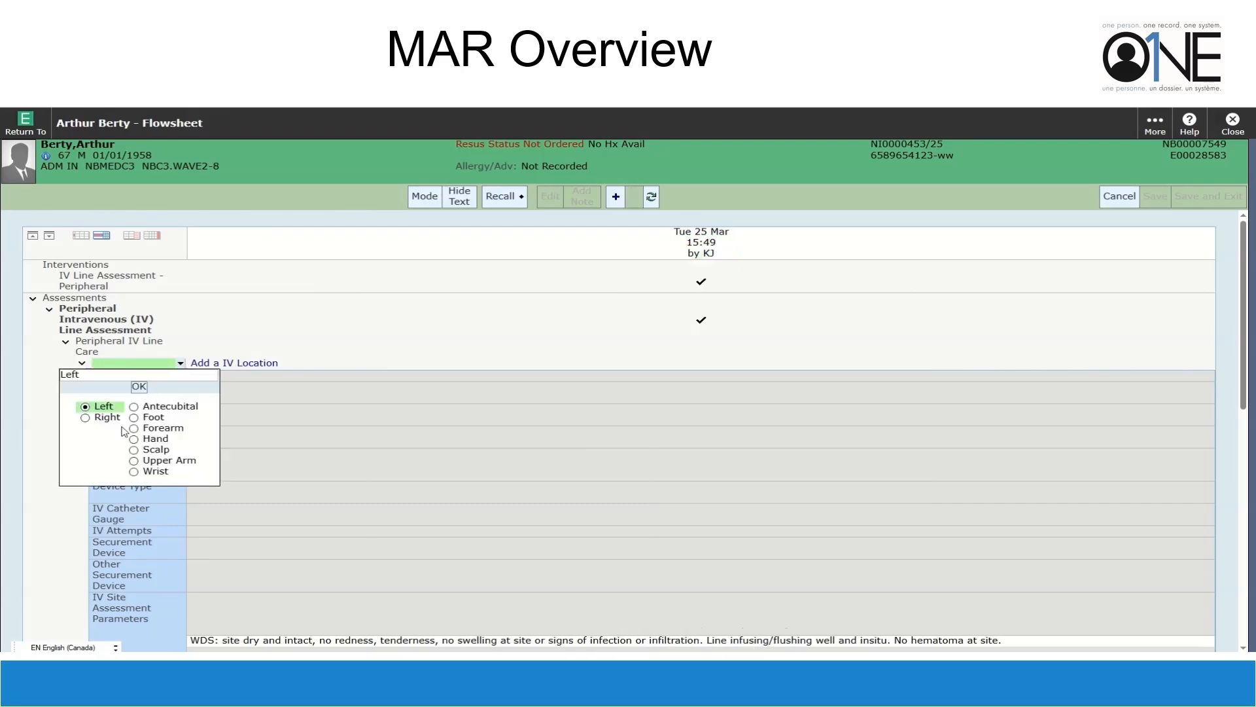
click(164, 432)
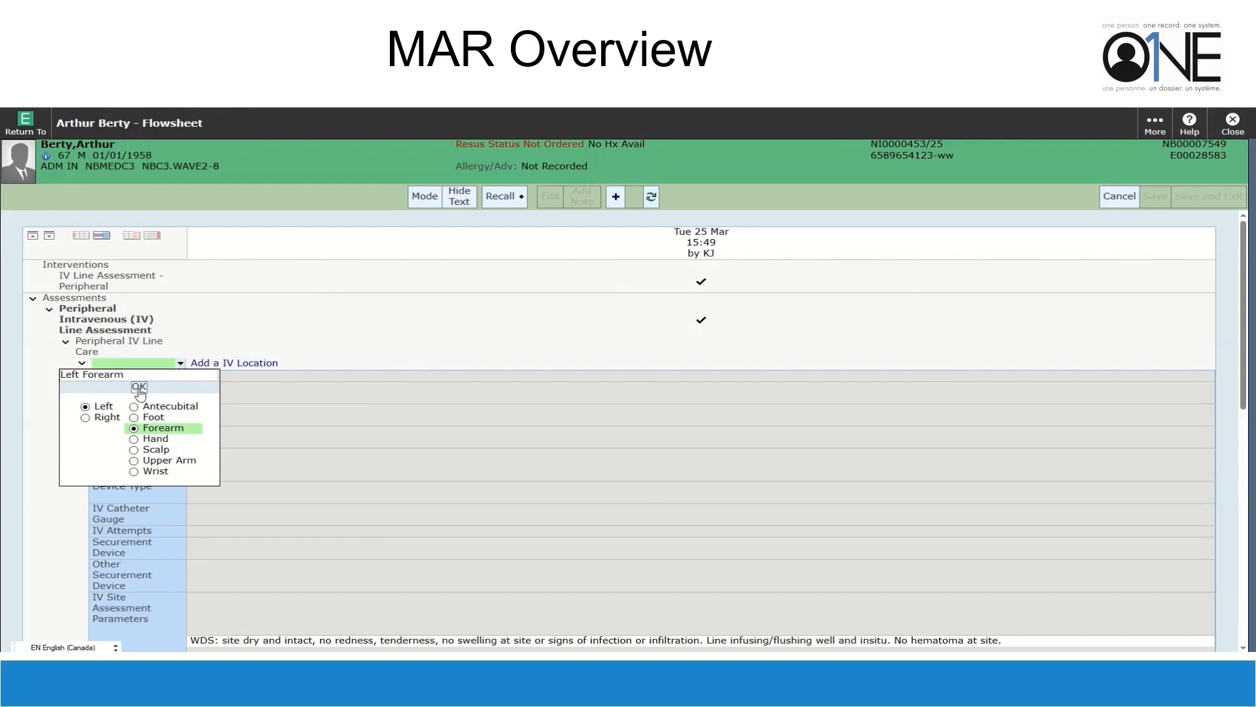
click(138, 386)
Record the IV as Inserted, 22-gauge peripheral catheter, film dressing, within defined standards, and save
click(230, 377)
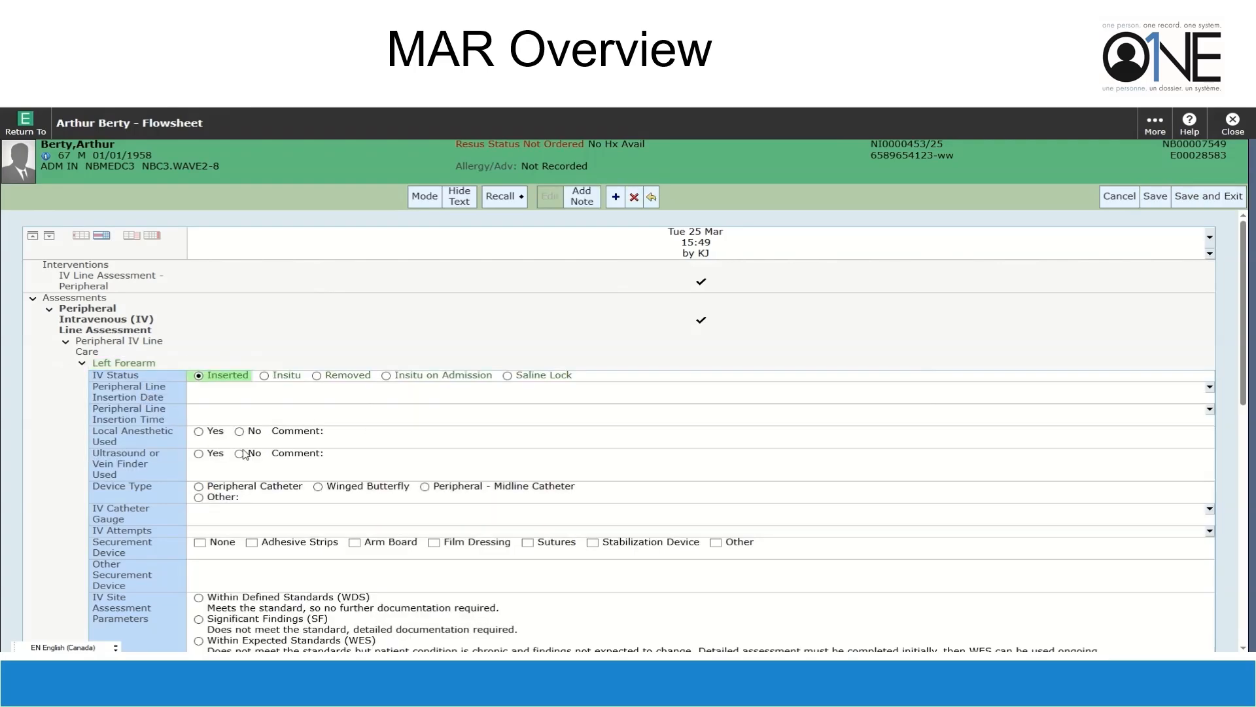
scroll(248, 451, down, 3)
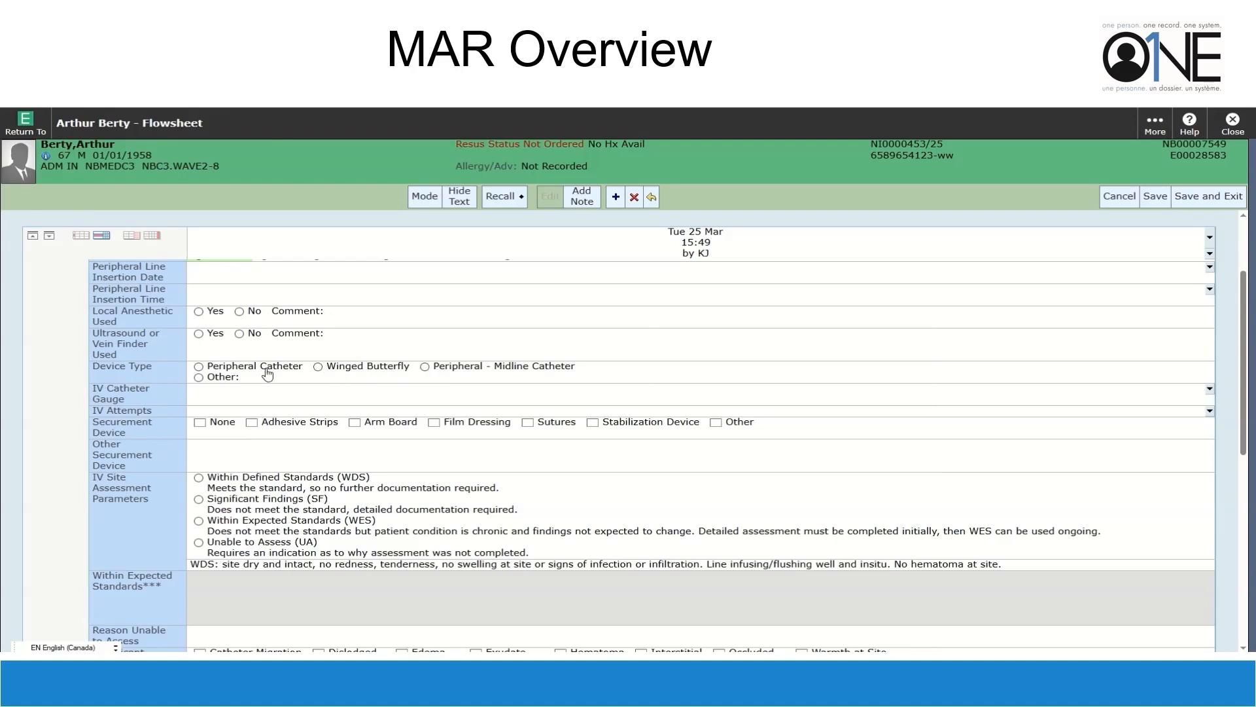
click(199, 367)
click(202, 402)
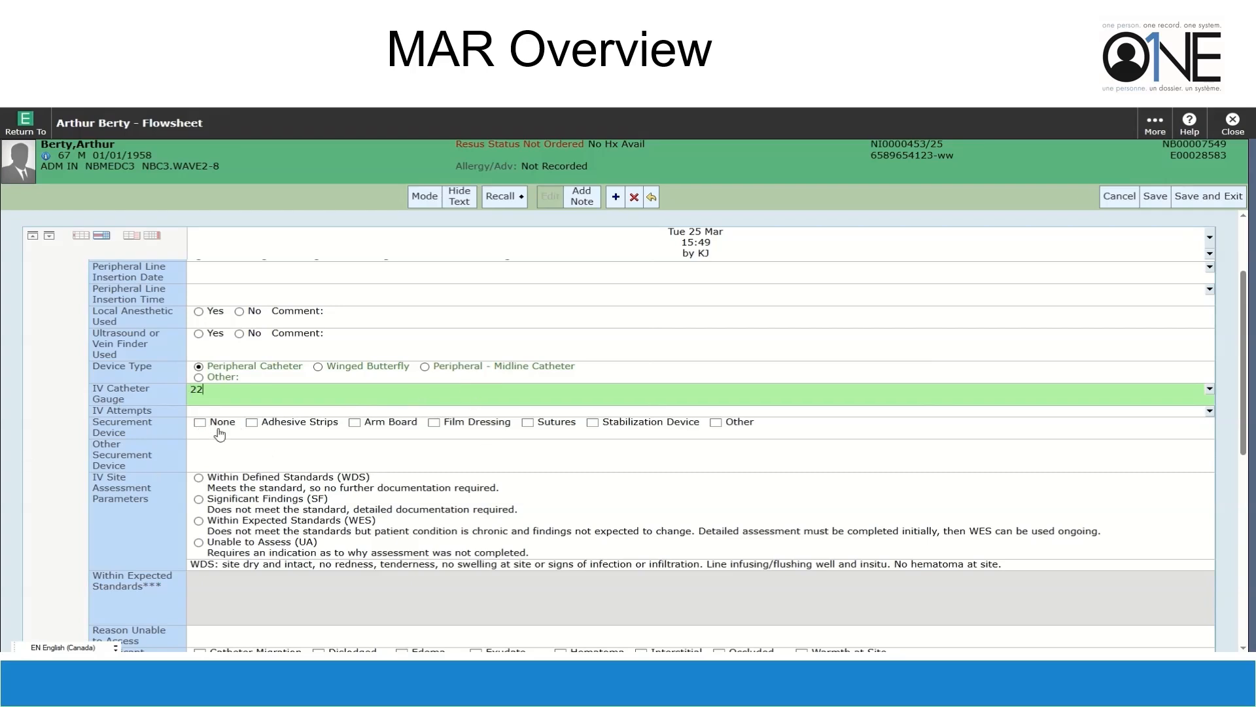
click(434, 423)
click(198, 477)
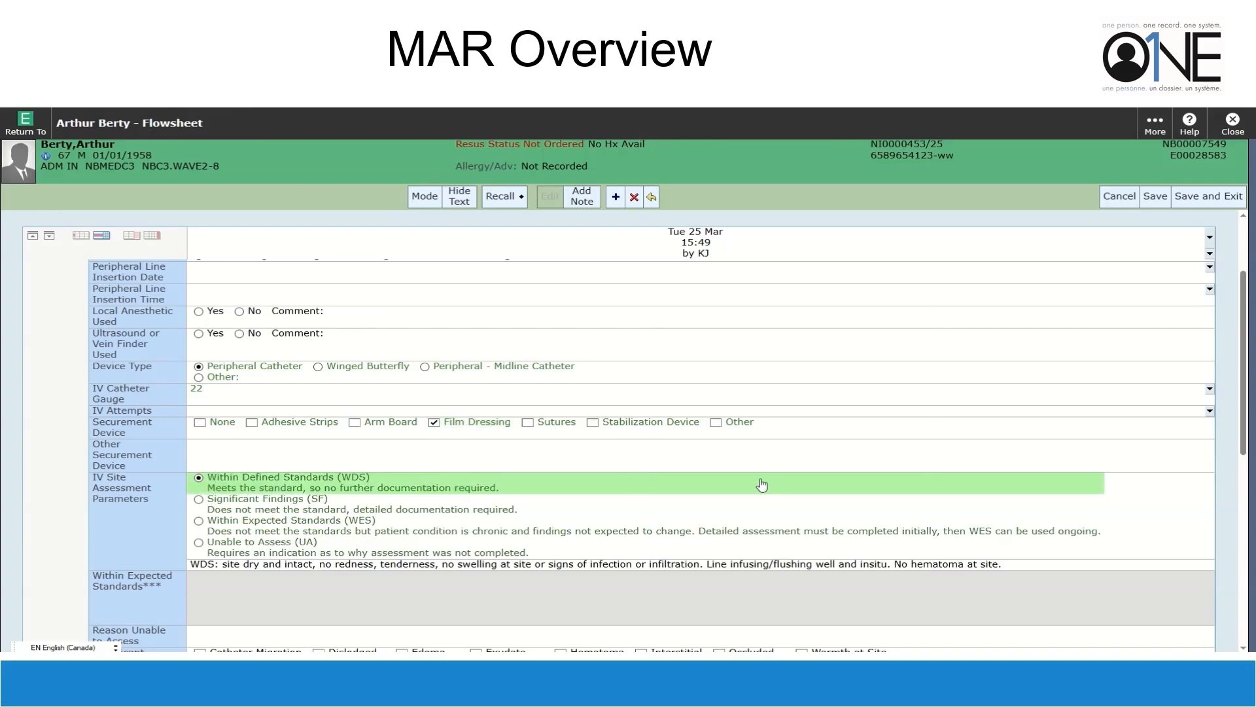
scroll(646, 460, down, 3)
scroll(649, 459, up, 4)
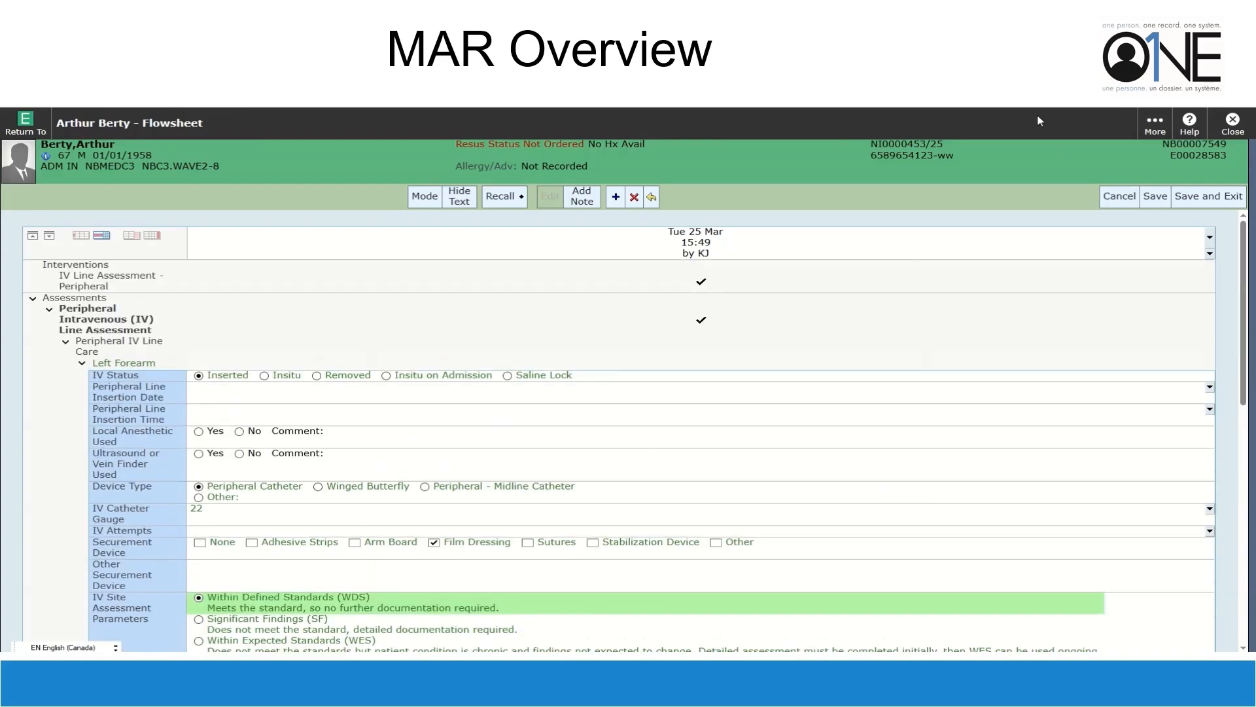
click(1201, 201)
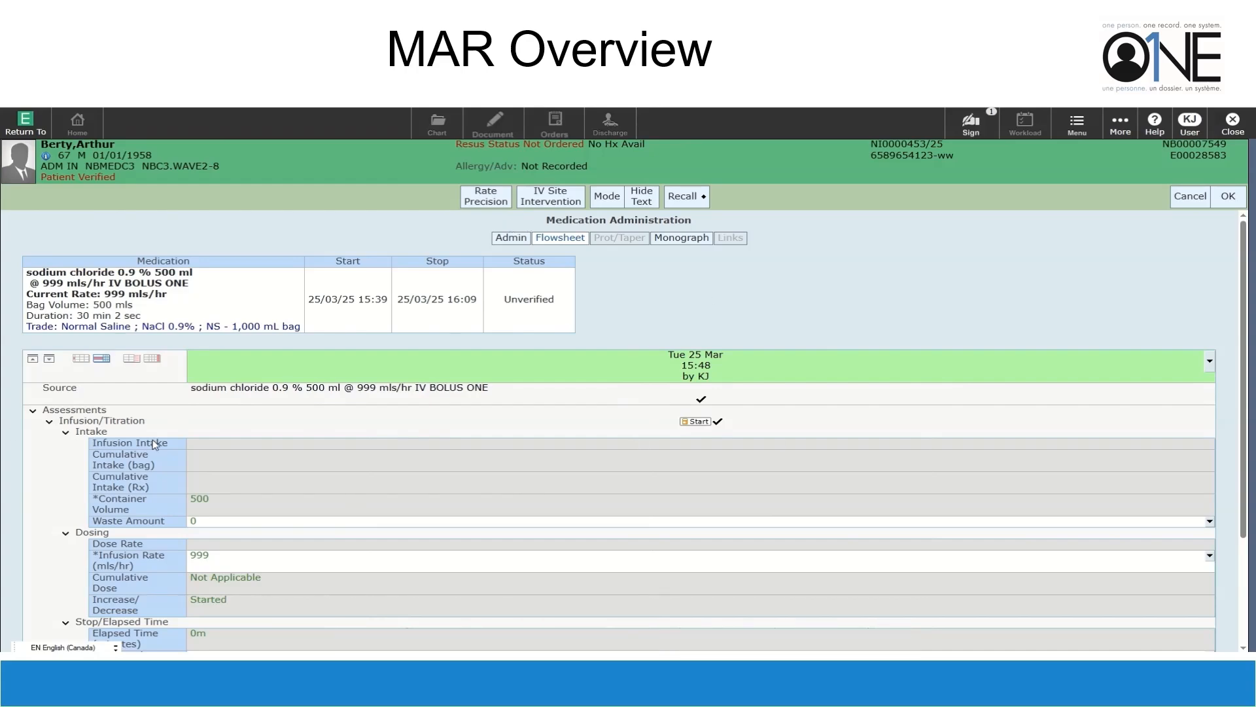
Set Left Forearm as the infusion site and record the bolus starting at 999 mls/hr
scroll(155, 444, down, 4)
scroll(862, 549, up, 4)
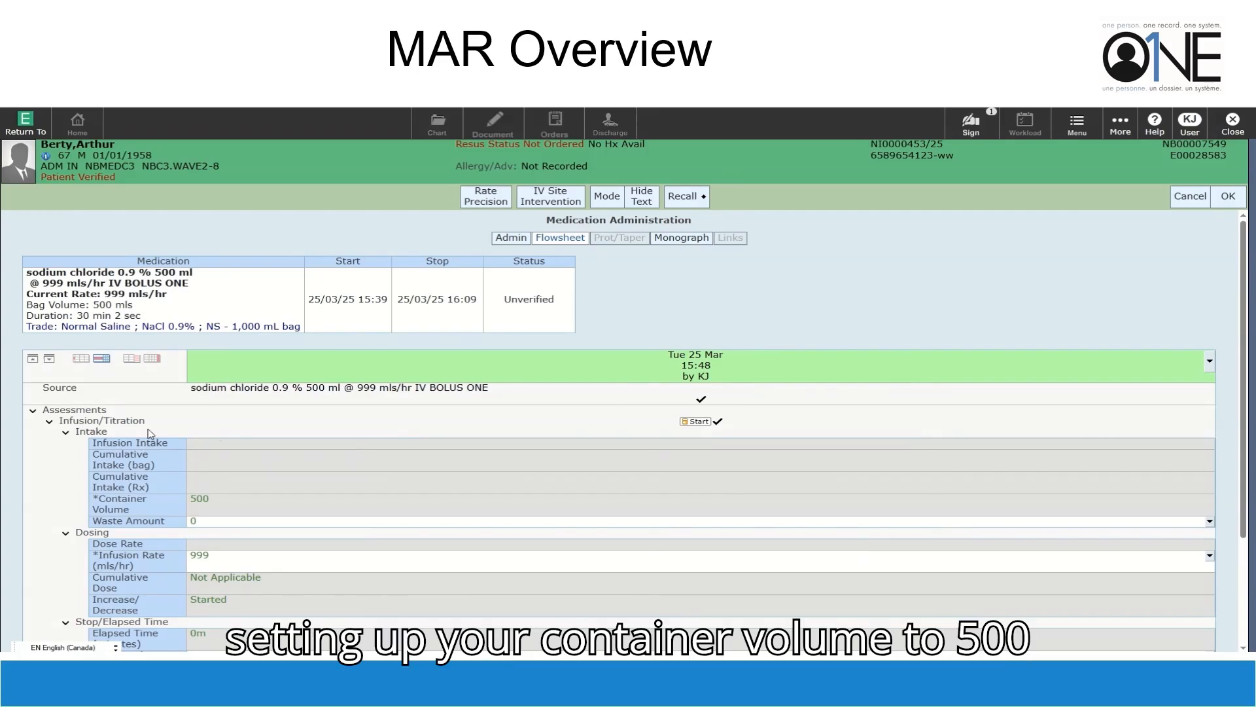
scroll(311, 445, down, 3)
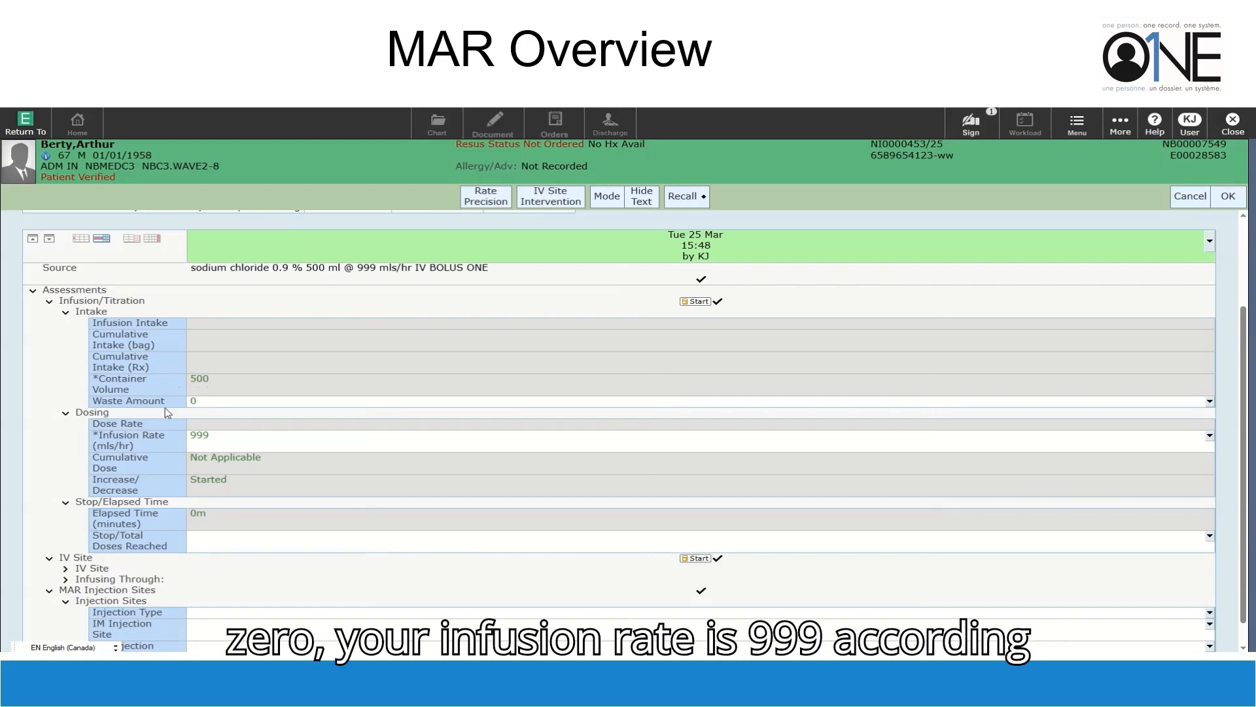
scroll(139, 462, down, 1)
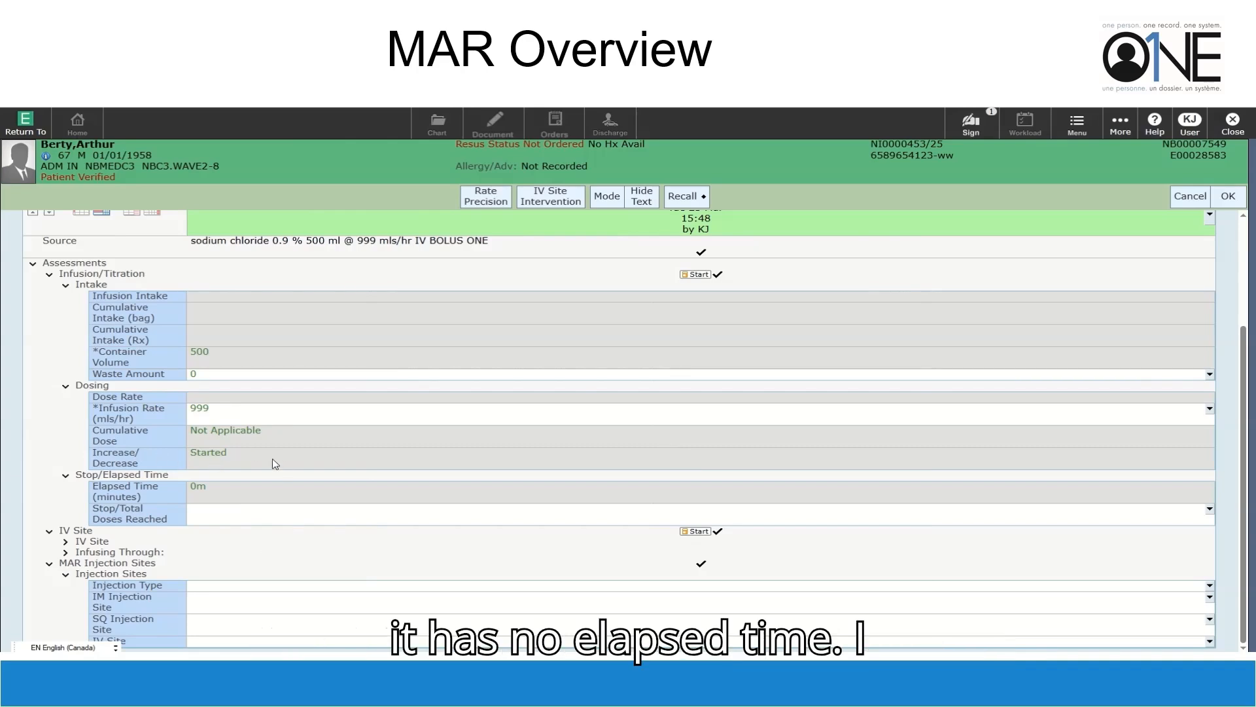
click(66, 542)
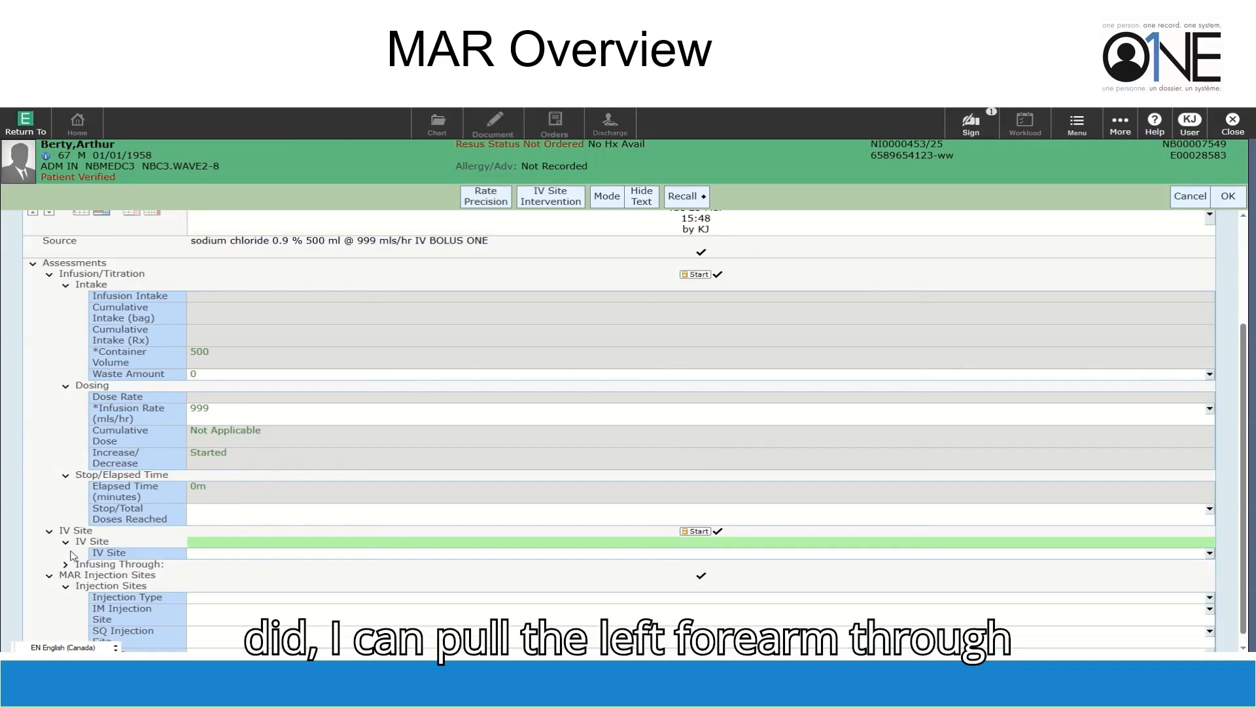
click(1212, 555)
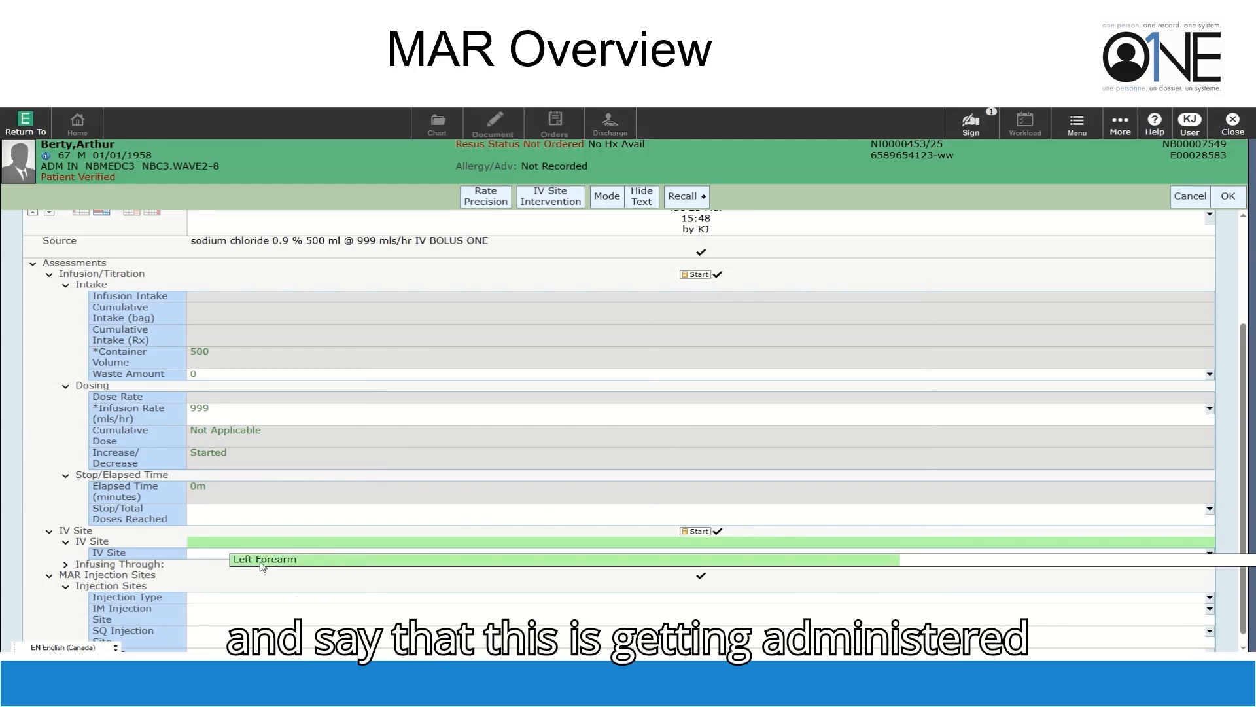
click(262, 560)
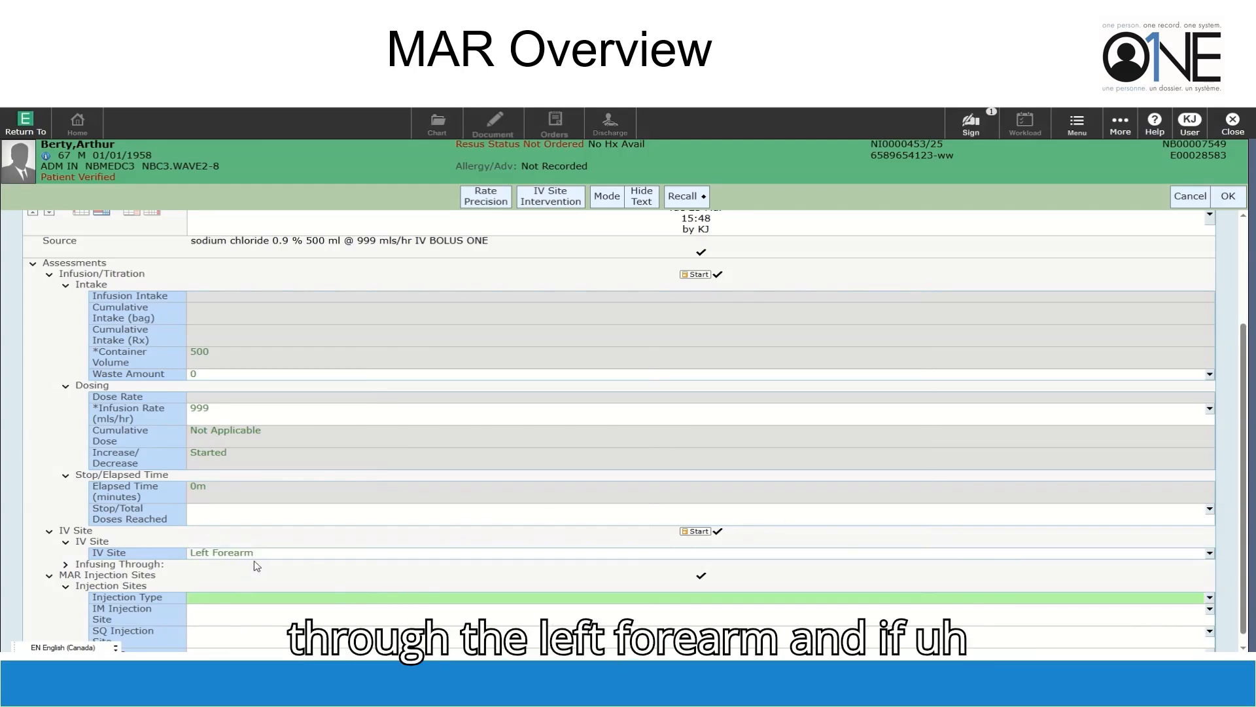
scroll(249, 535, up, 3)
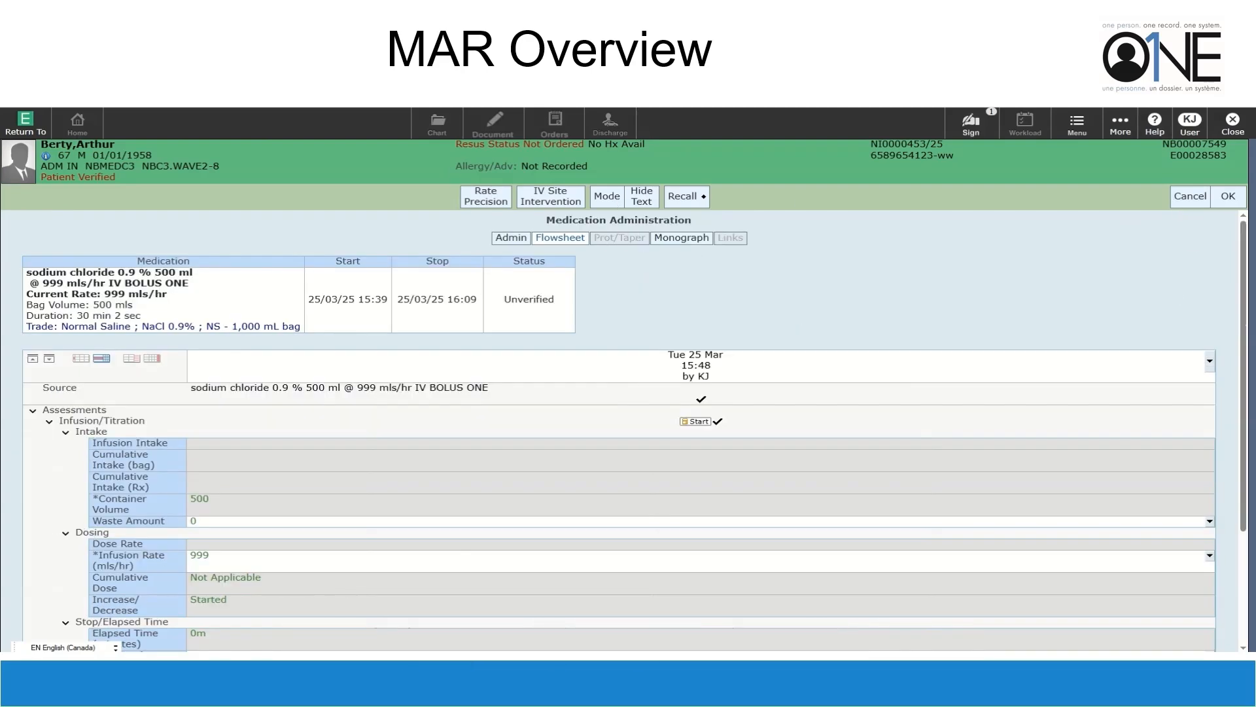
click(1228, 197)
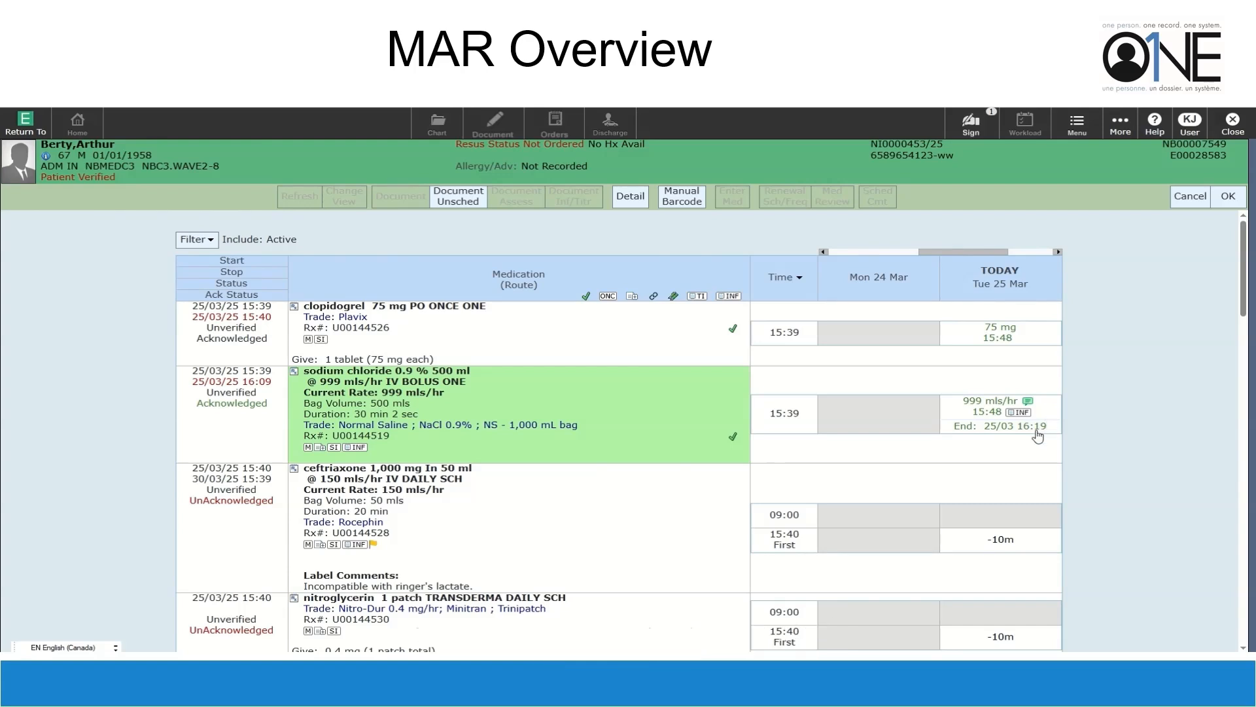
Save the administration session and check the clopidogrel and sodium chloride entries at 15:48 on the MAR
click(1229, 197)
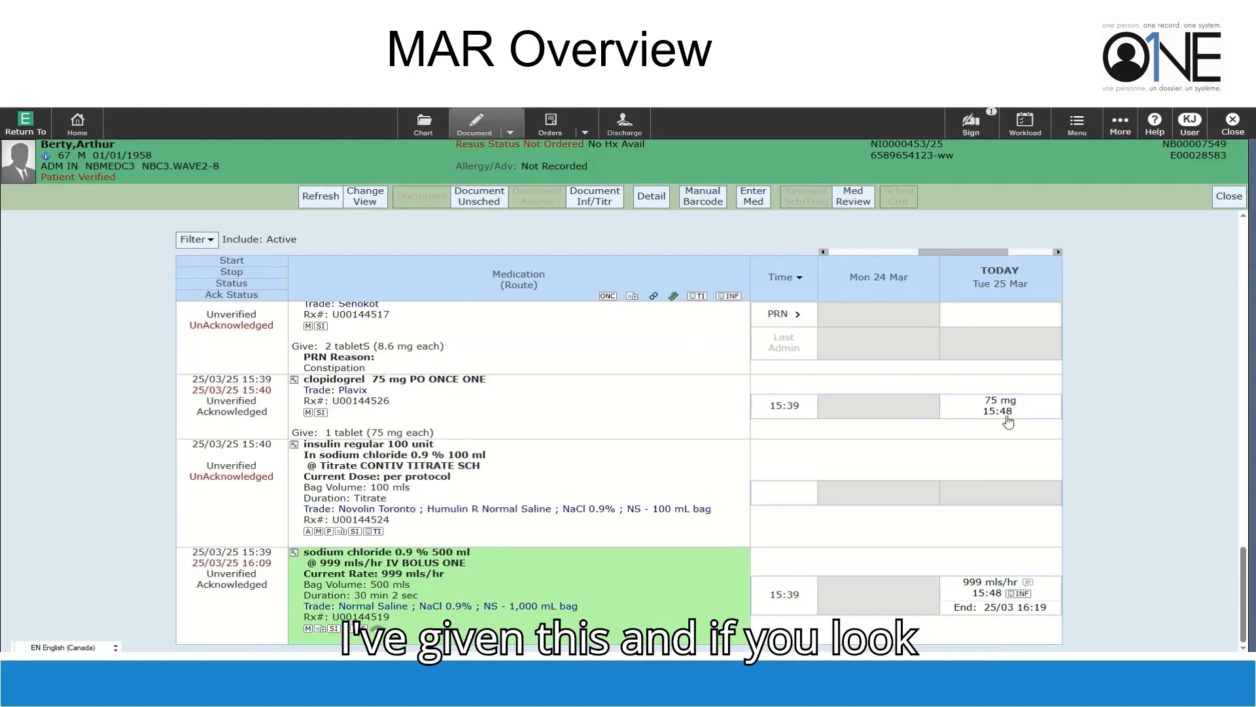
click(1000, 400)
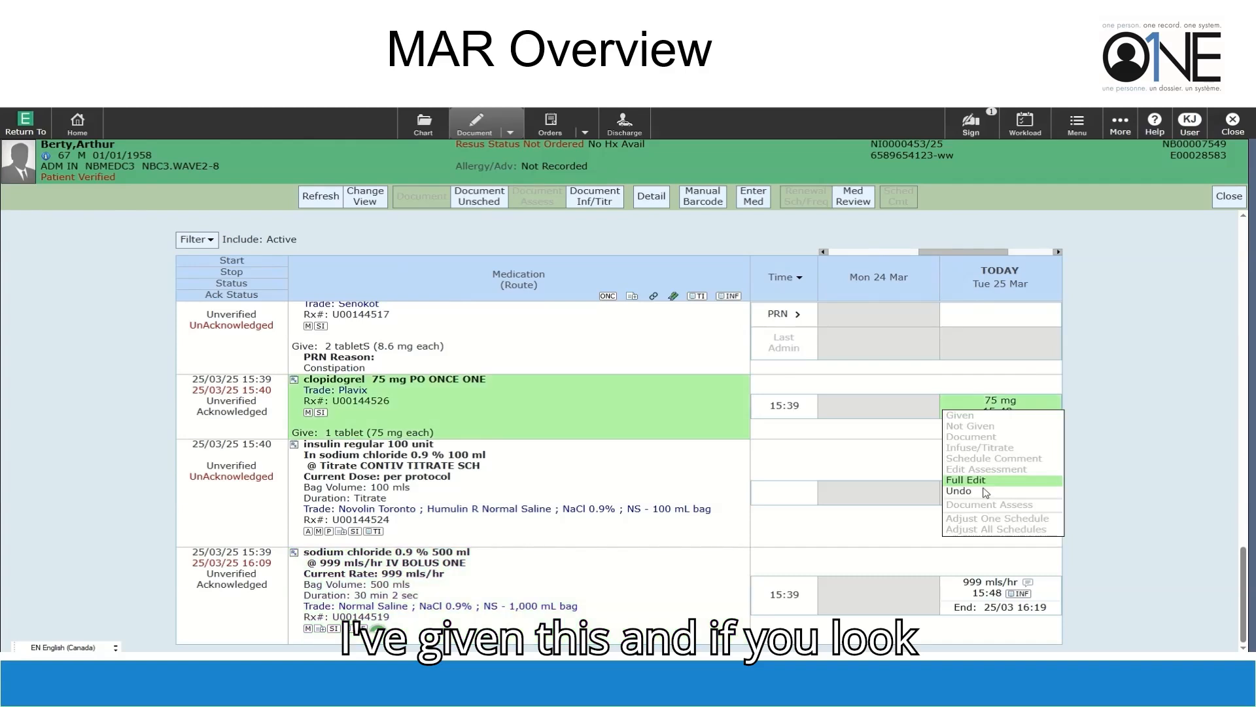
click(1146, 411)
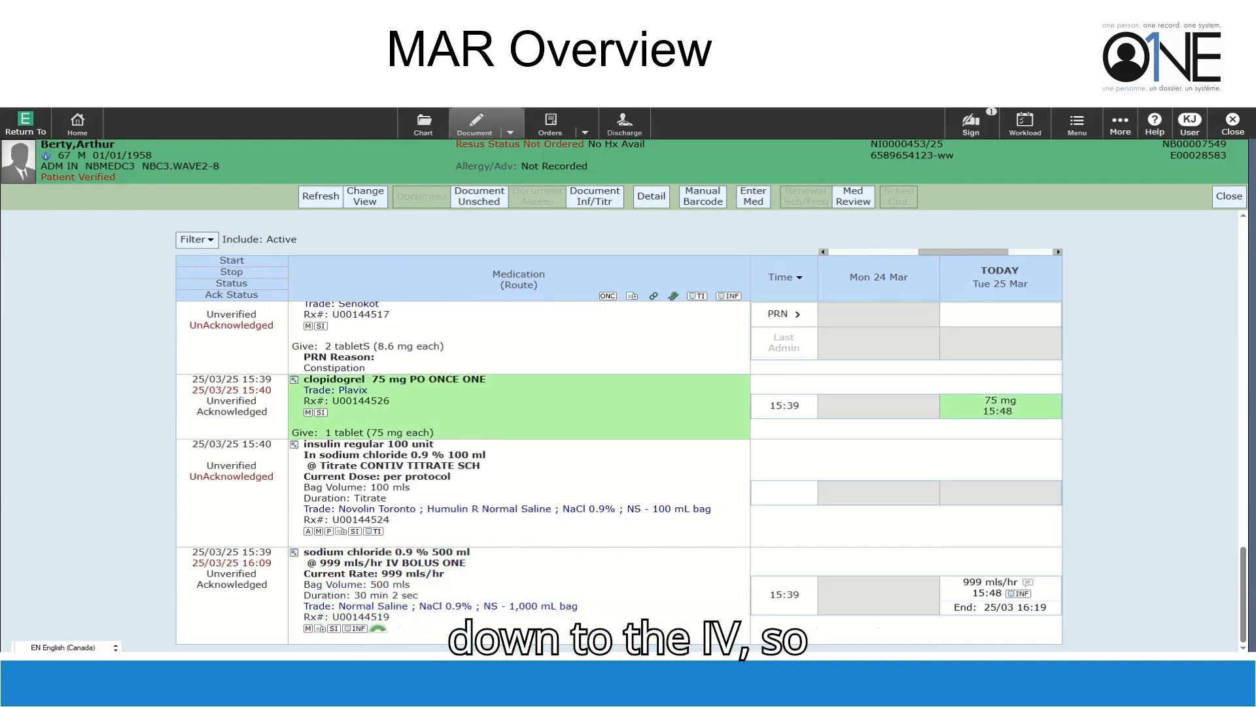
scroll(1001, 609, down, 1)
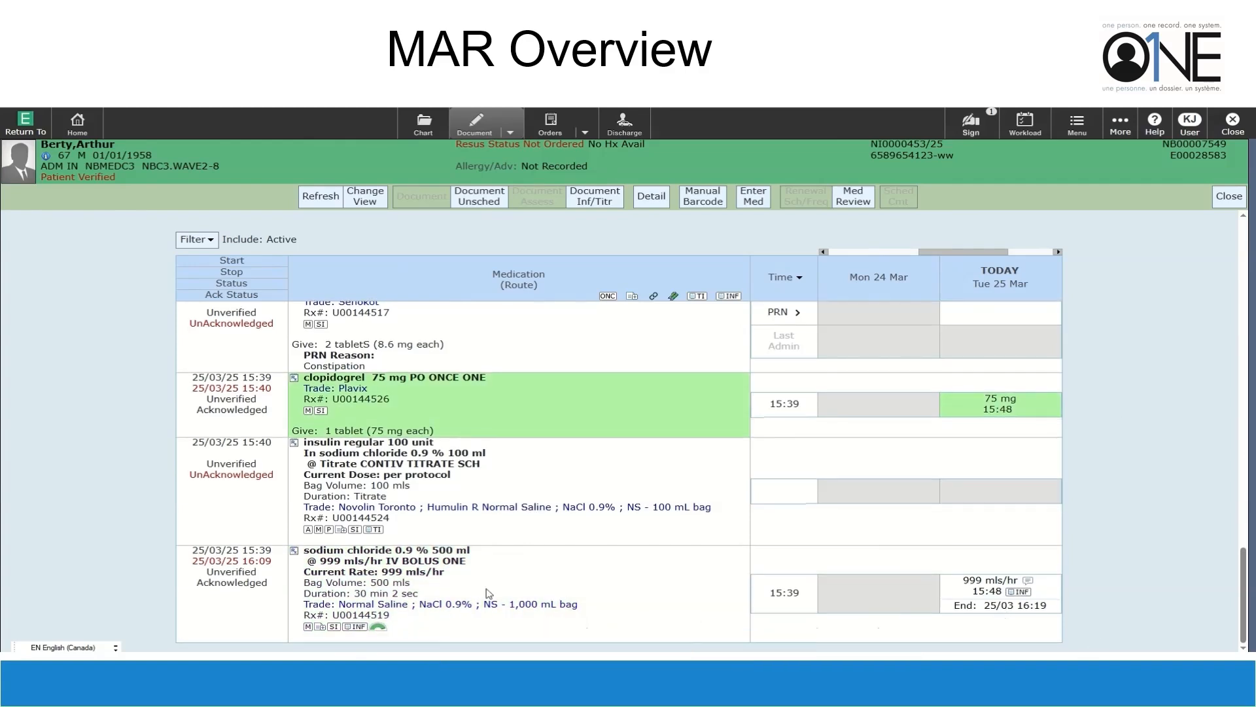
click(382, 632)
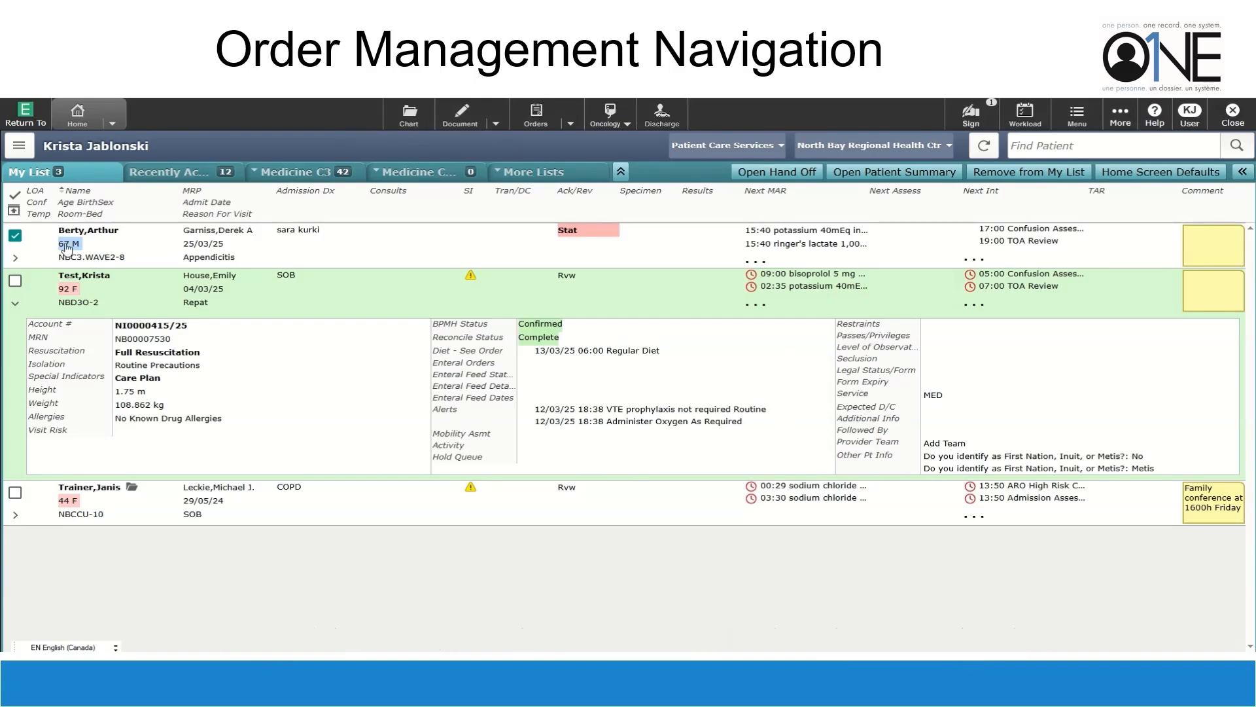
Select the 92-year-old patient on My List and view her current orders
click(14, 239)
click(18, 304)
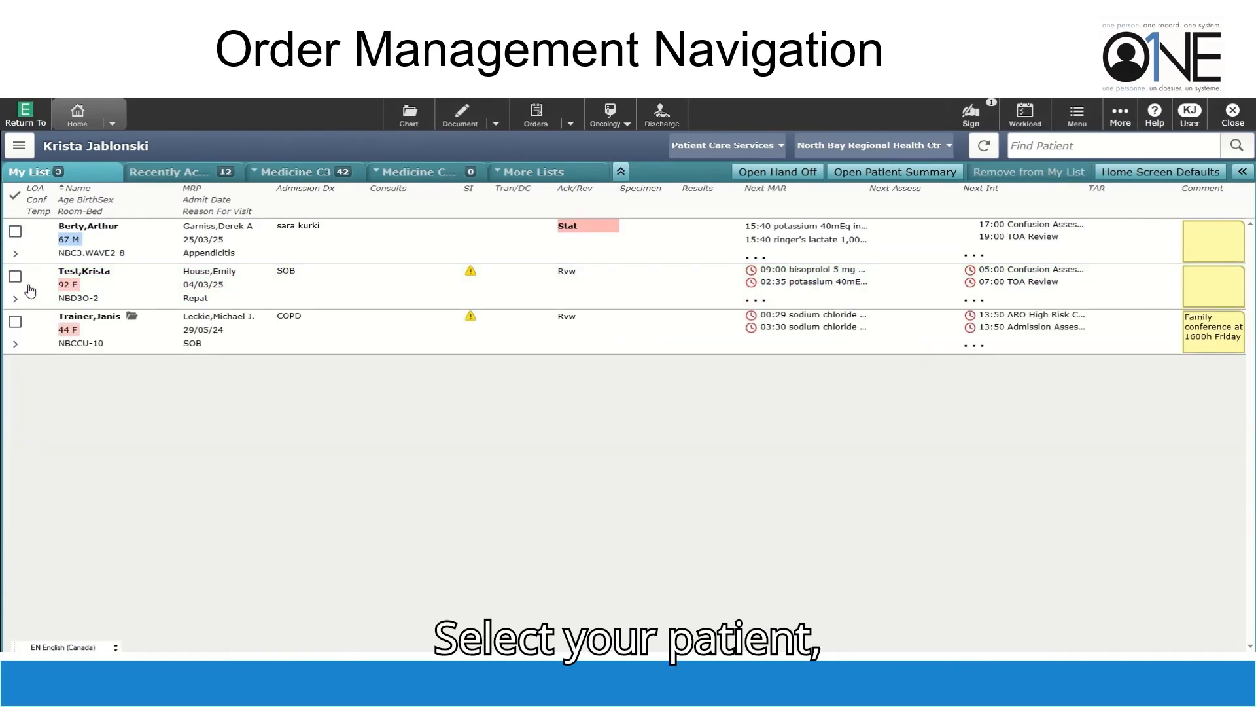
click(31, 291)
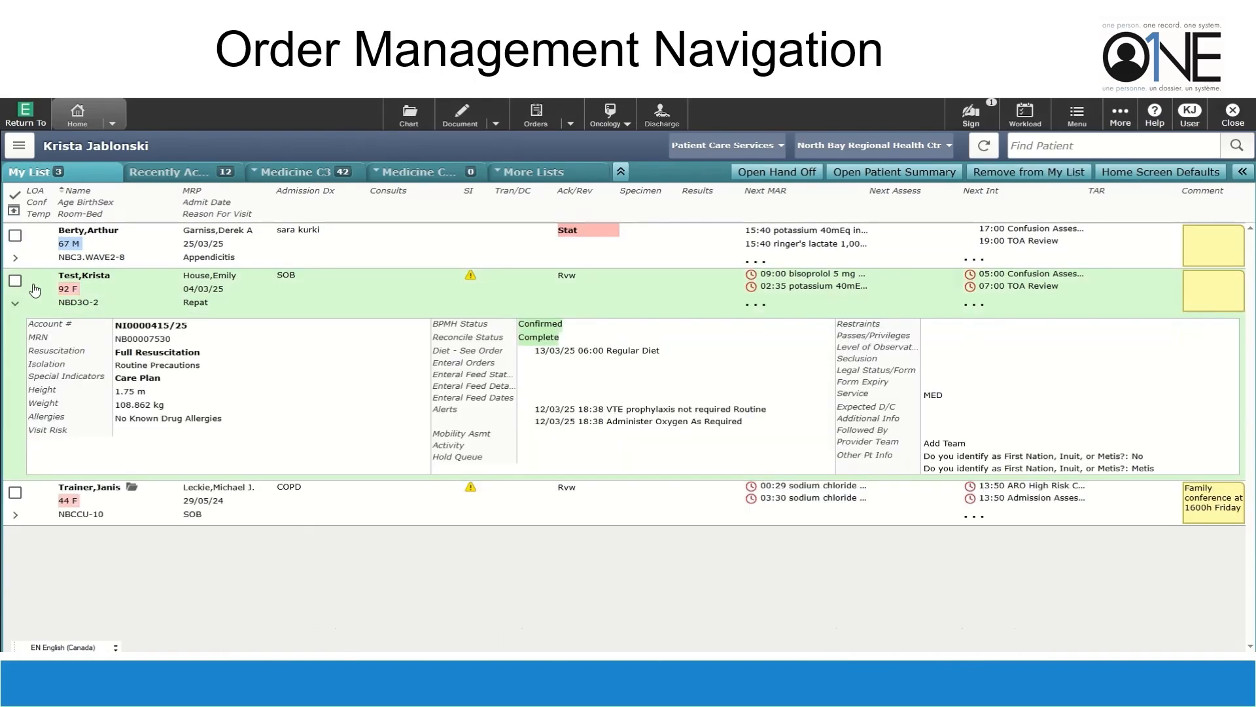
click(544, 120)
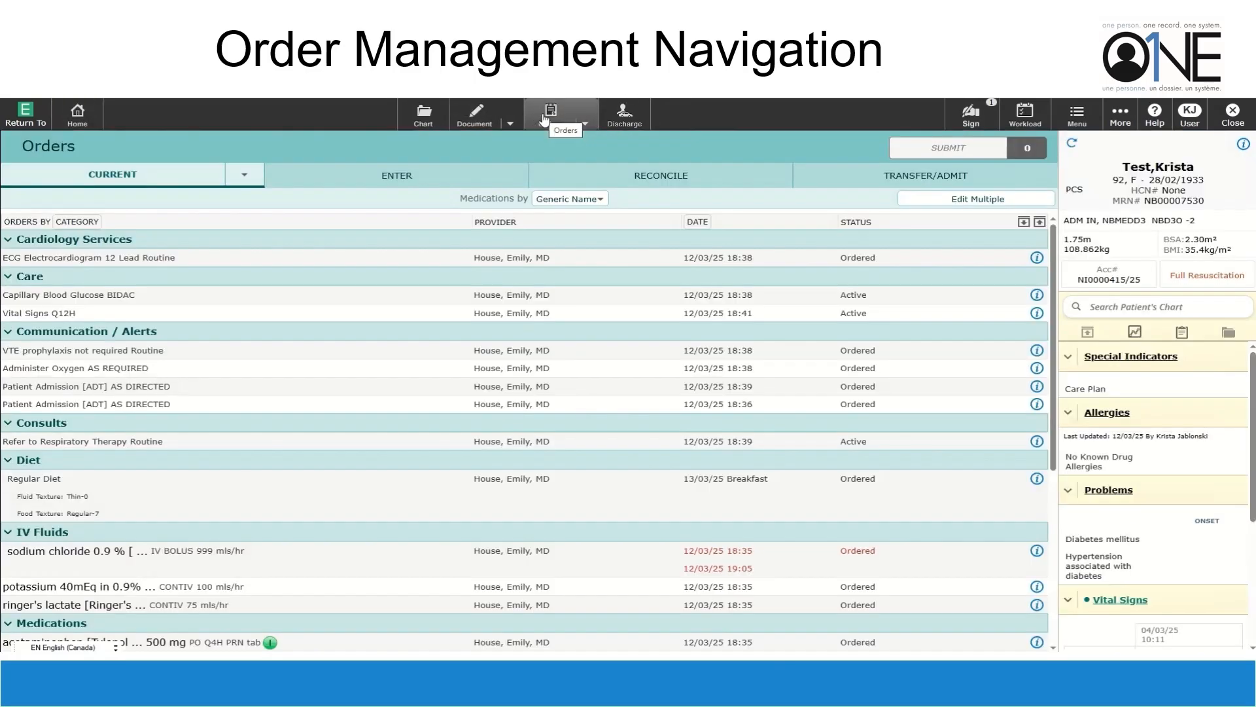
scroll(430, 290, down, 5)
scroll(429, 291, up, 6)
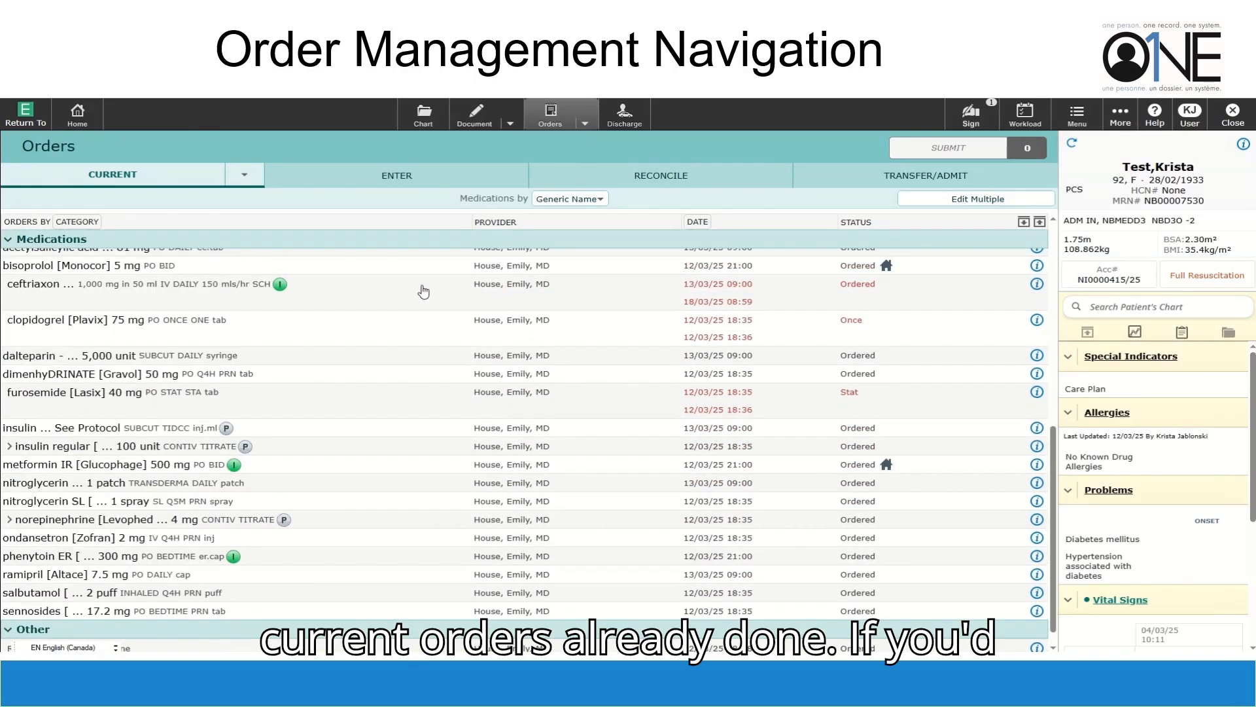
Begin a new order with the default ordering provider and Written as the source
click(246, 171)
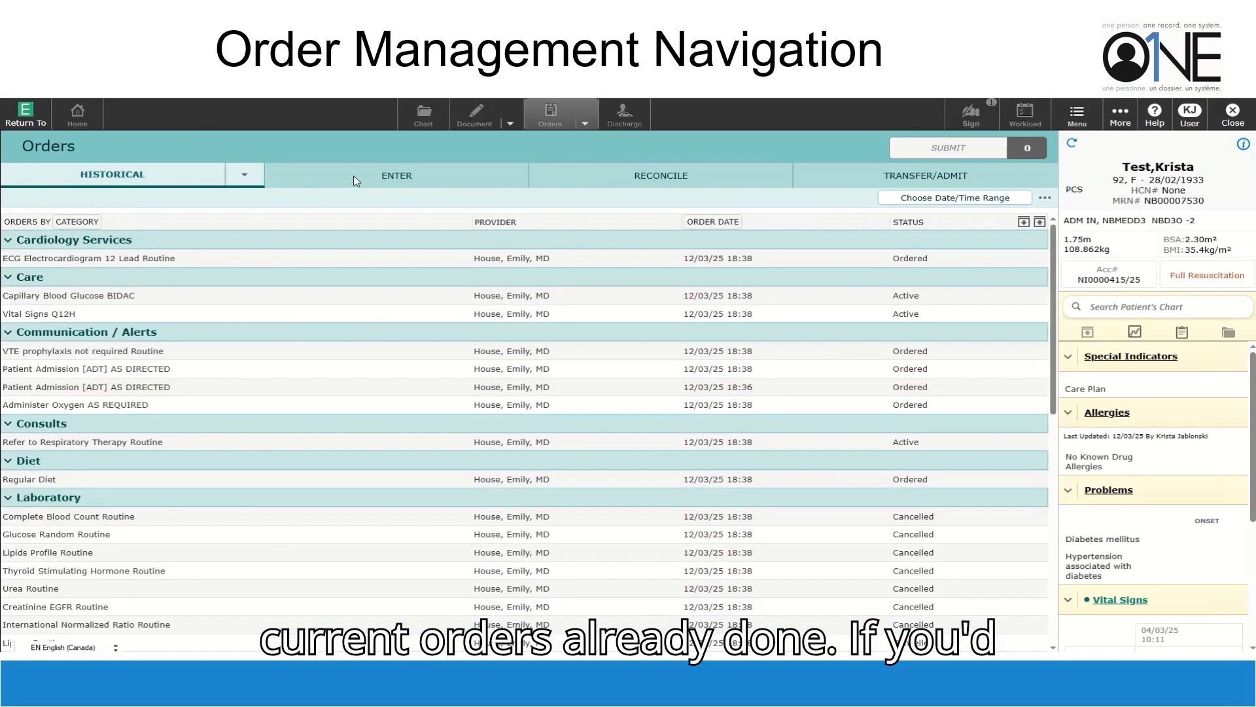
click(355, 178)
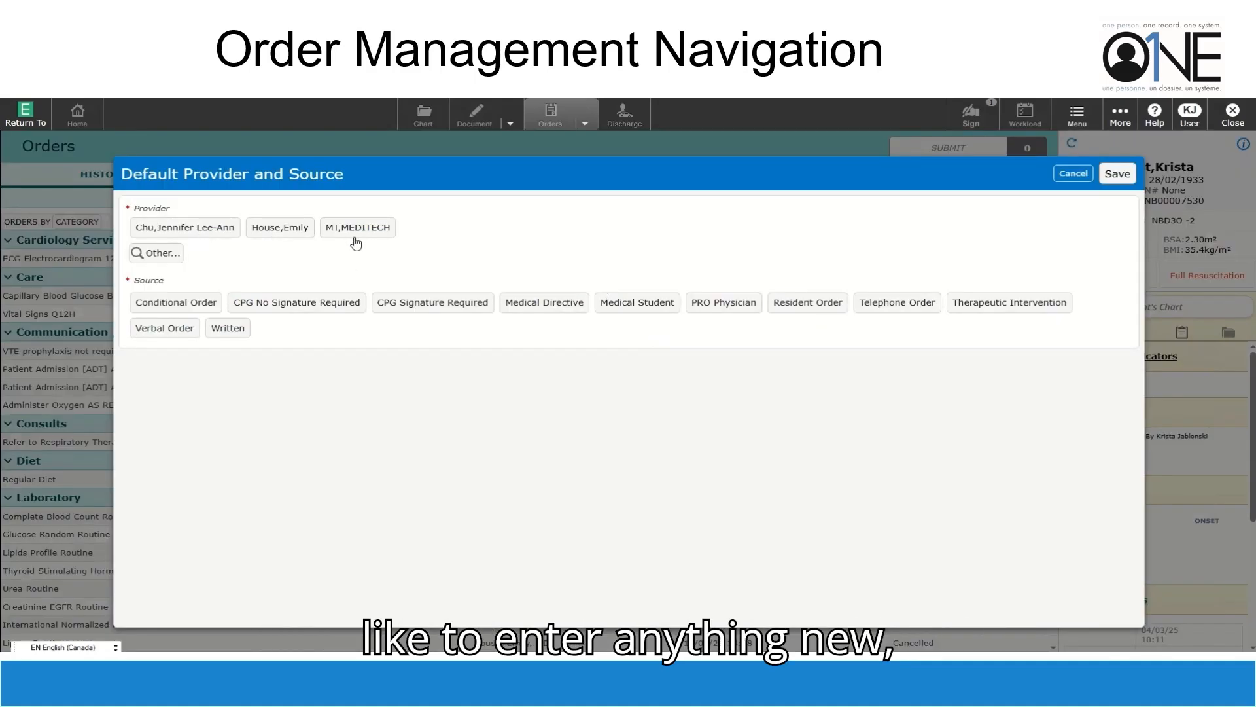
click(265, 233)
click(224, 332)
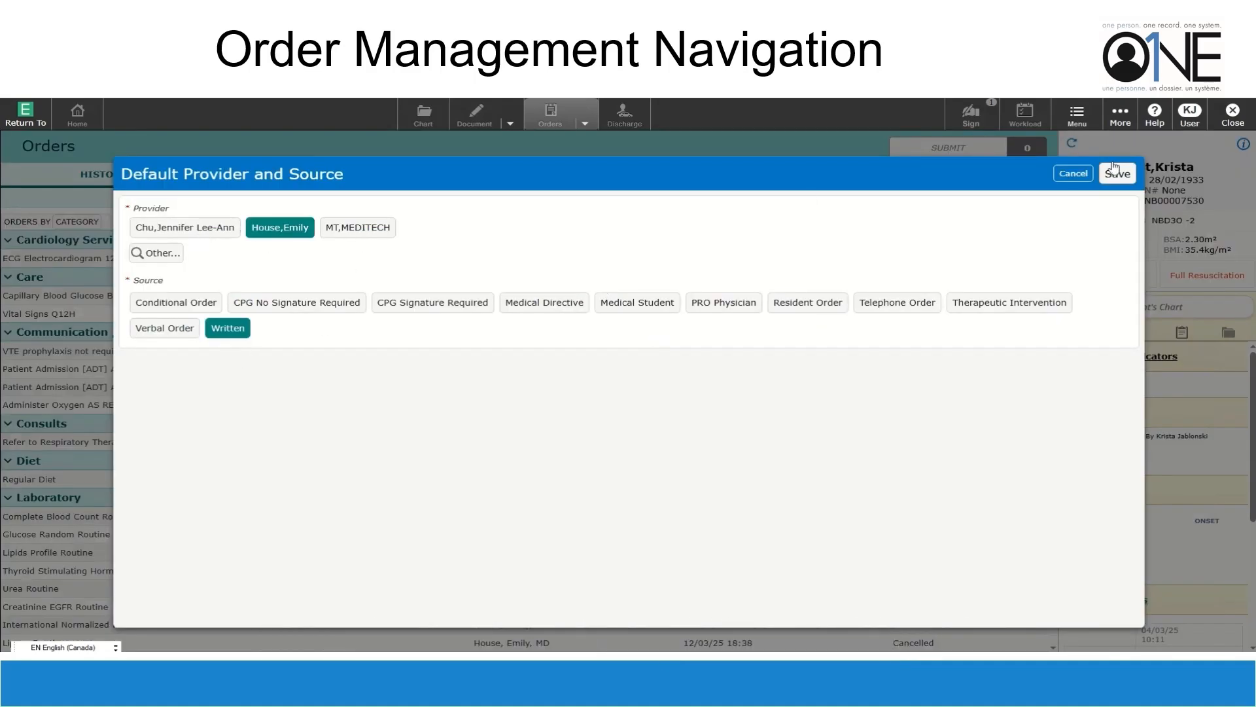
click(1129, 183)
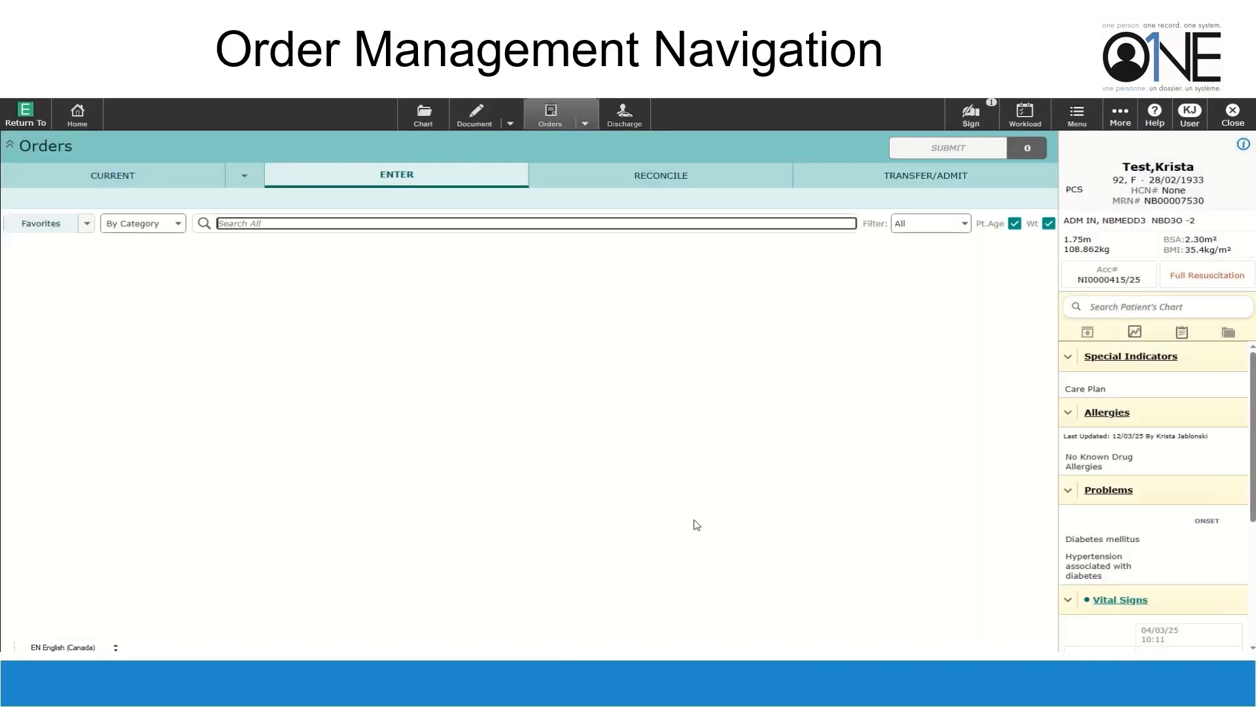
Add a Stat ECG Electrocardiogram 12 Lead order commented 'pt having chest pain' and submit it
text(ecg)
key(Return)
key(Tab)
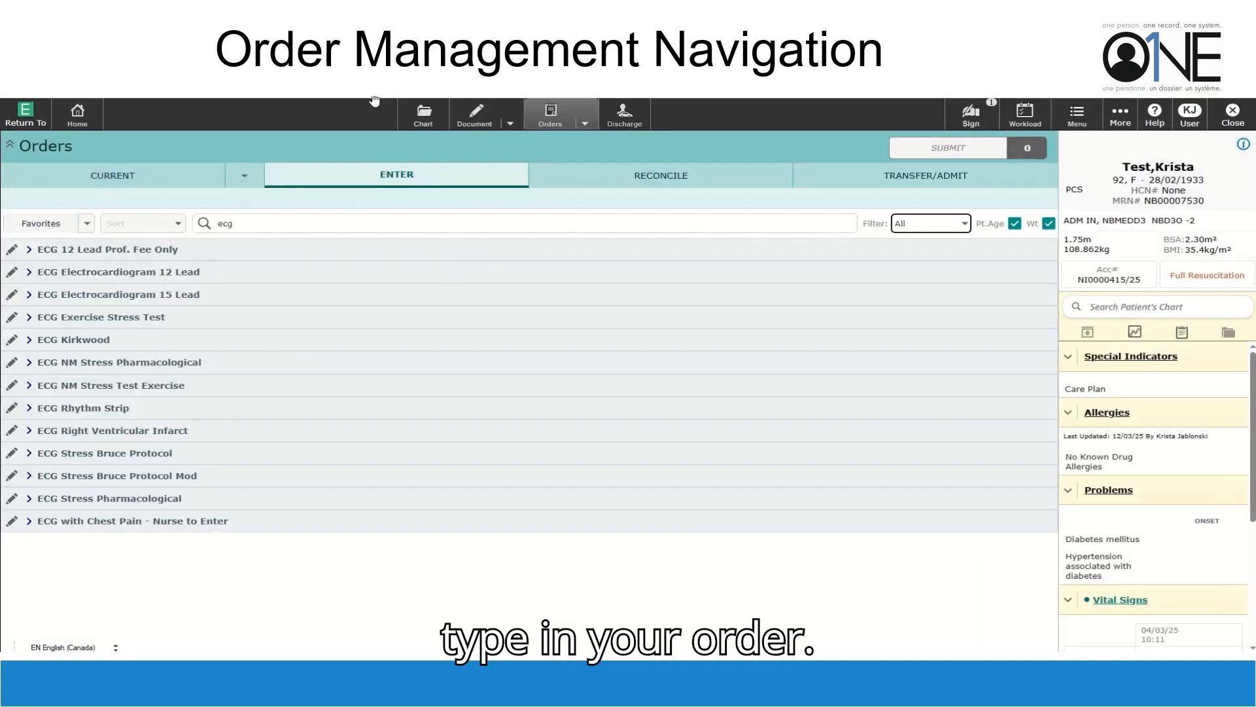
click(111, 272)
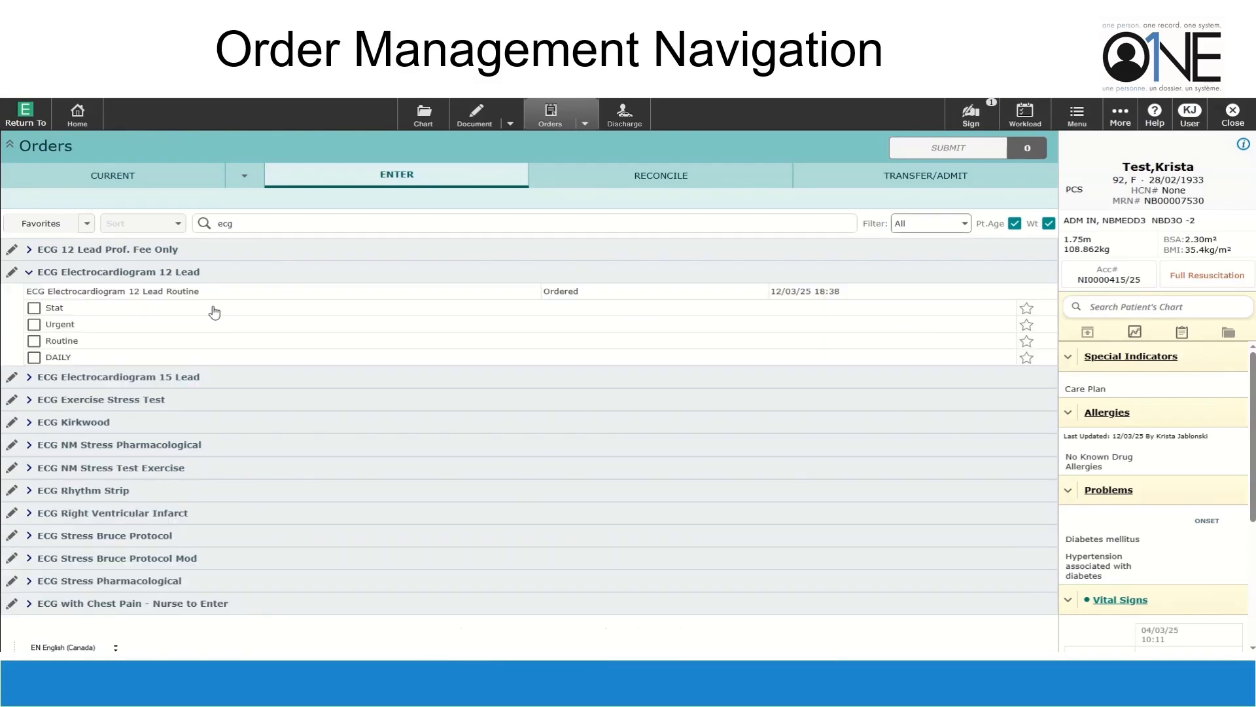
click(31, 308)
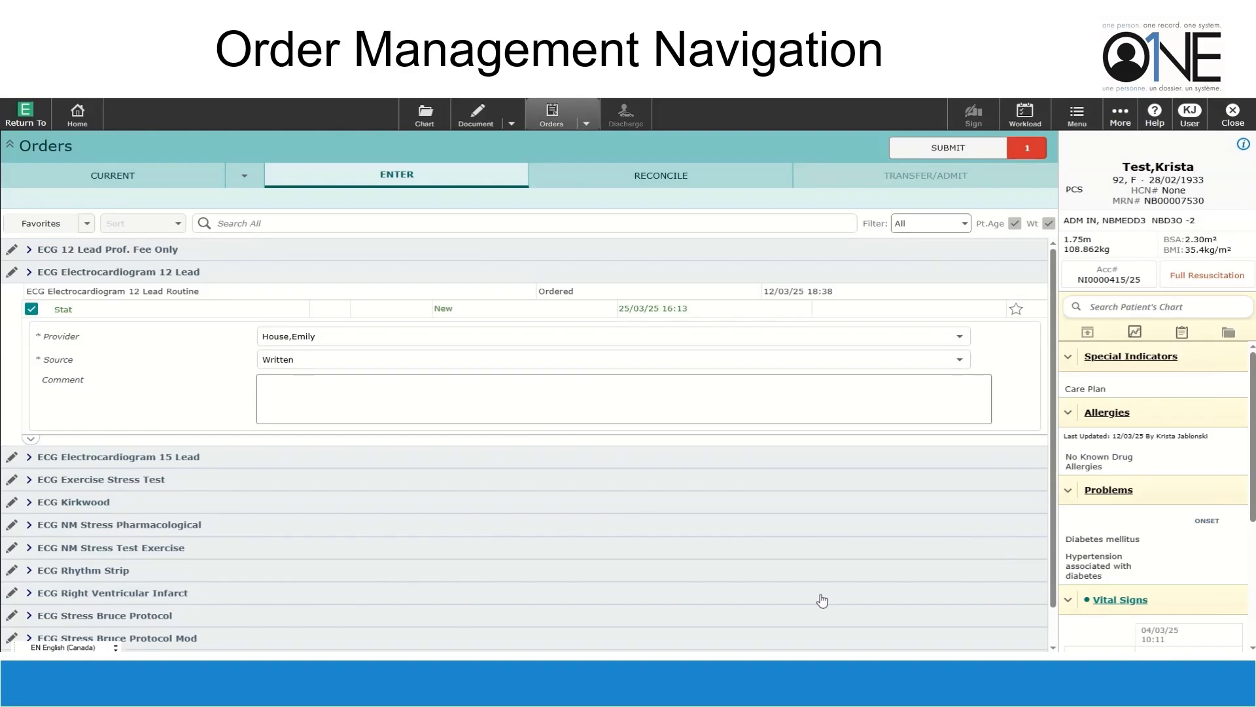
click(387, 389)
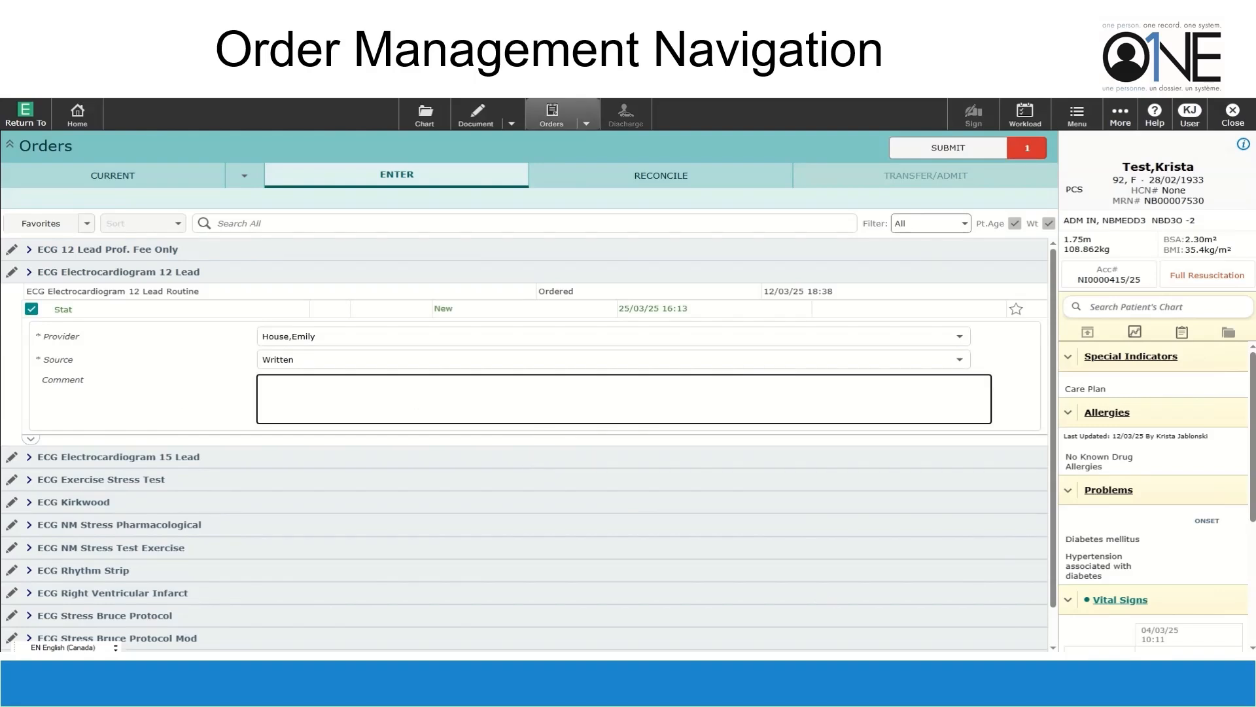
text(pt having chest pain)
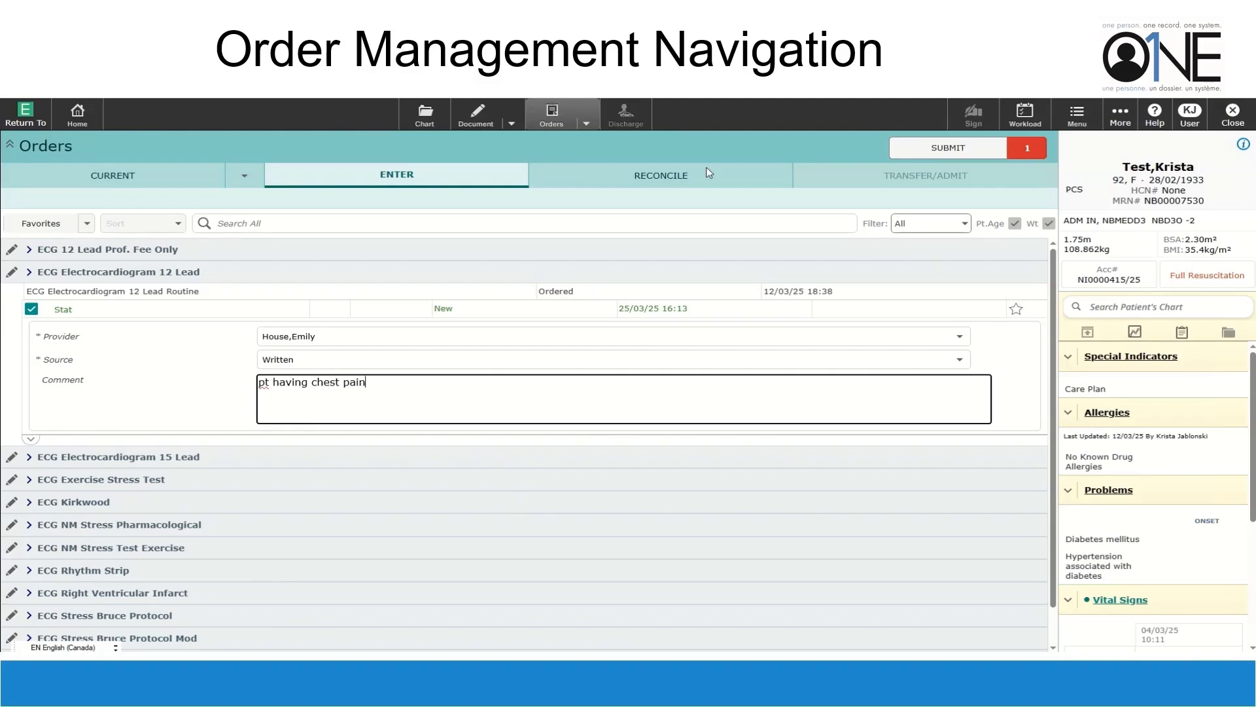
click(964, 154)
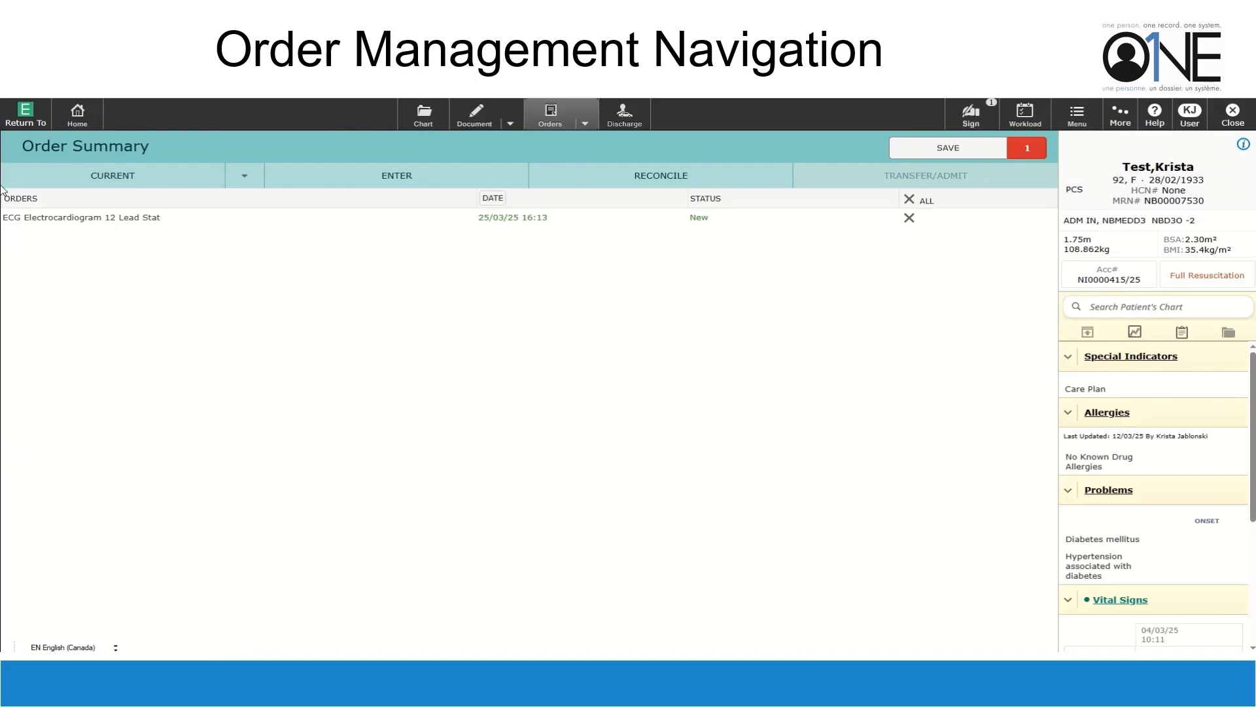
Save the stat ECG order, inspect its details and audit log, and return to the home list
click(942, 151)
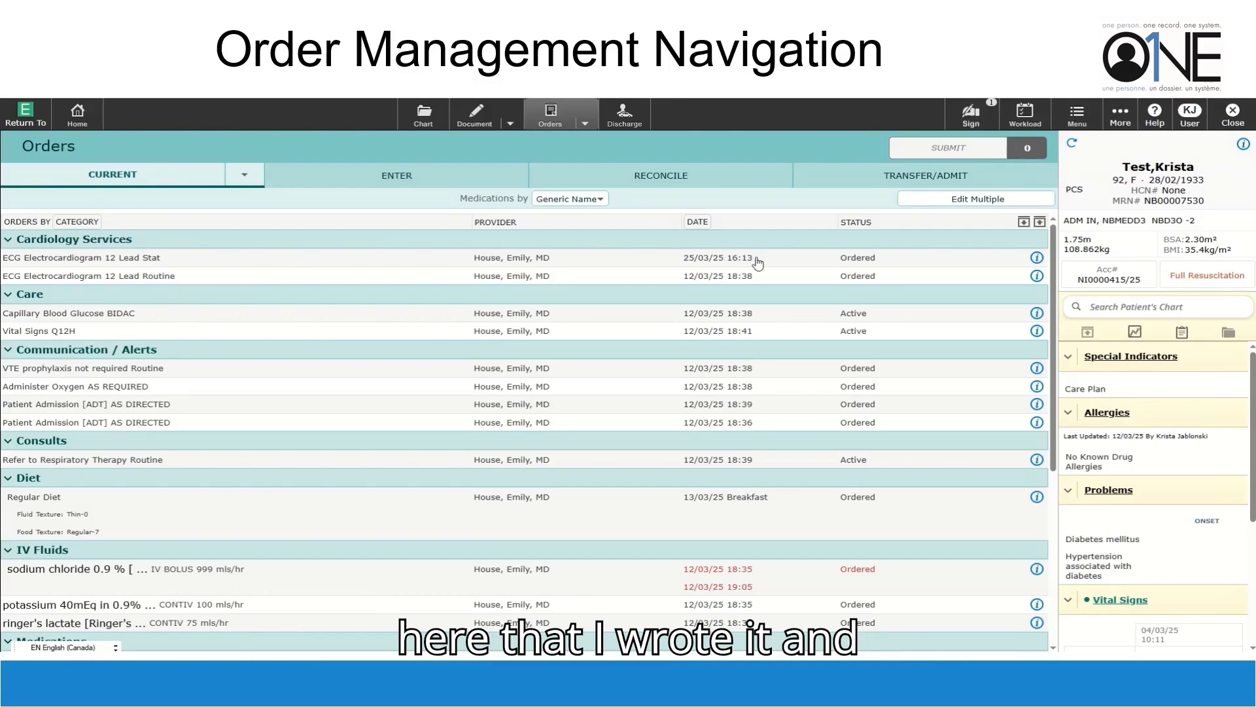
click(1037, 259)
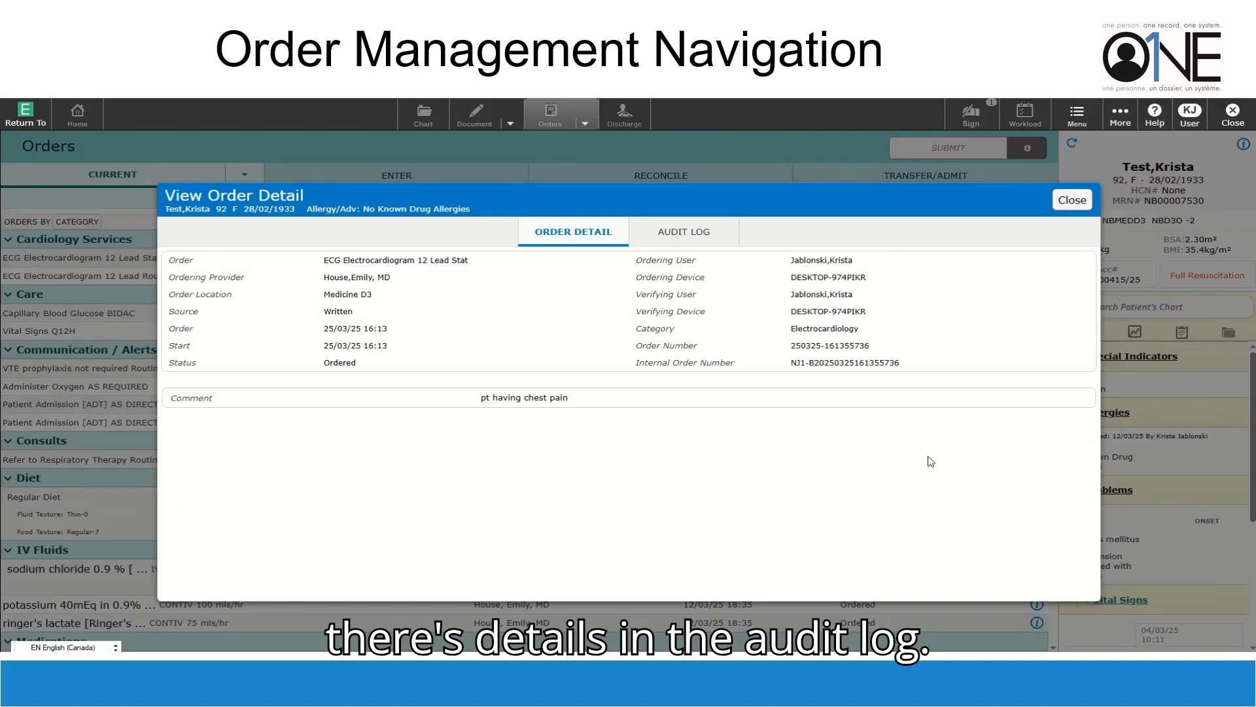
click(655, 236)
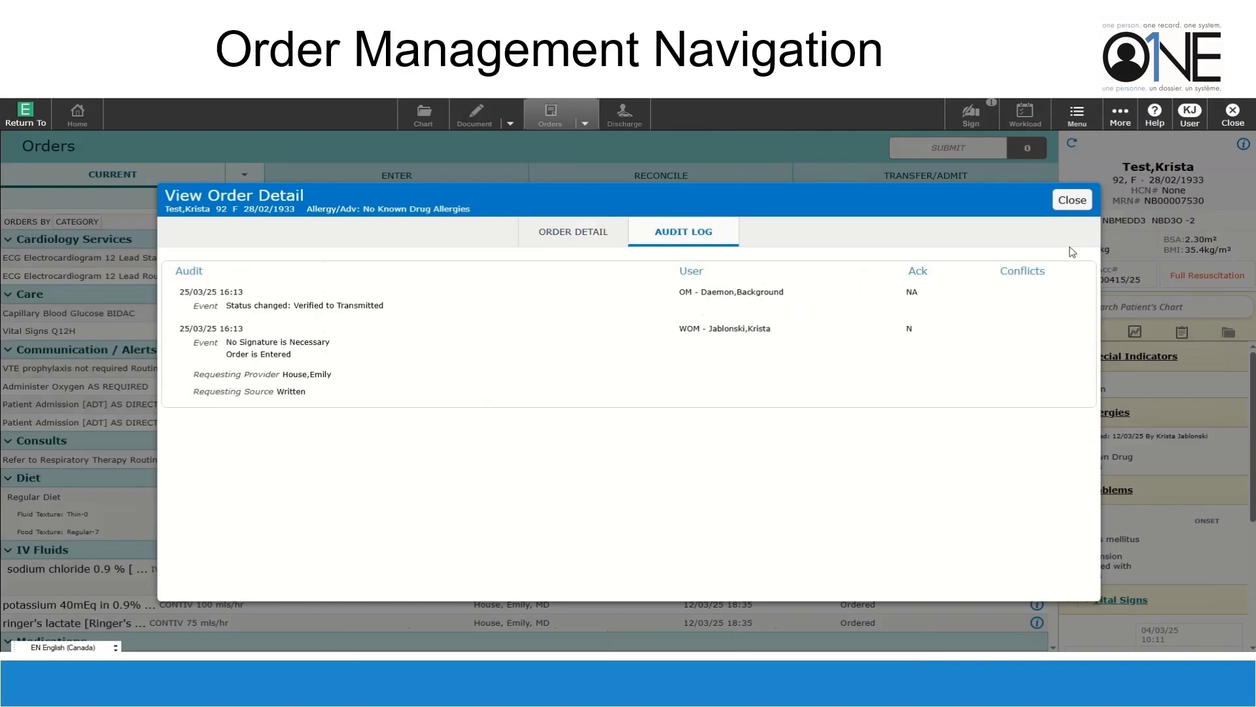
click(1083, 204)
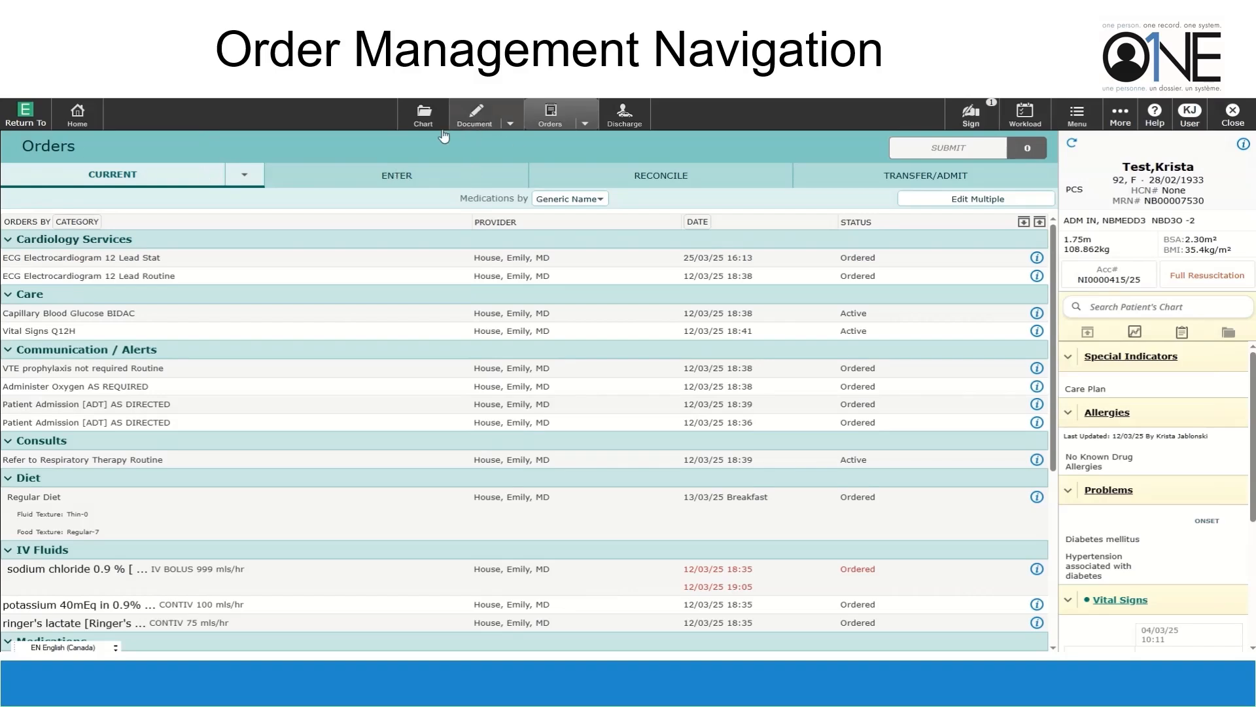
click(76, 128)
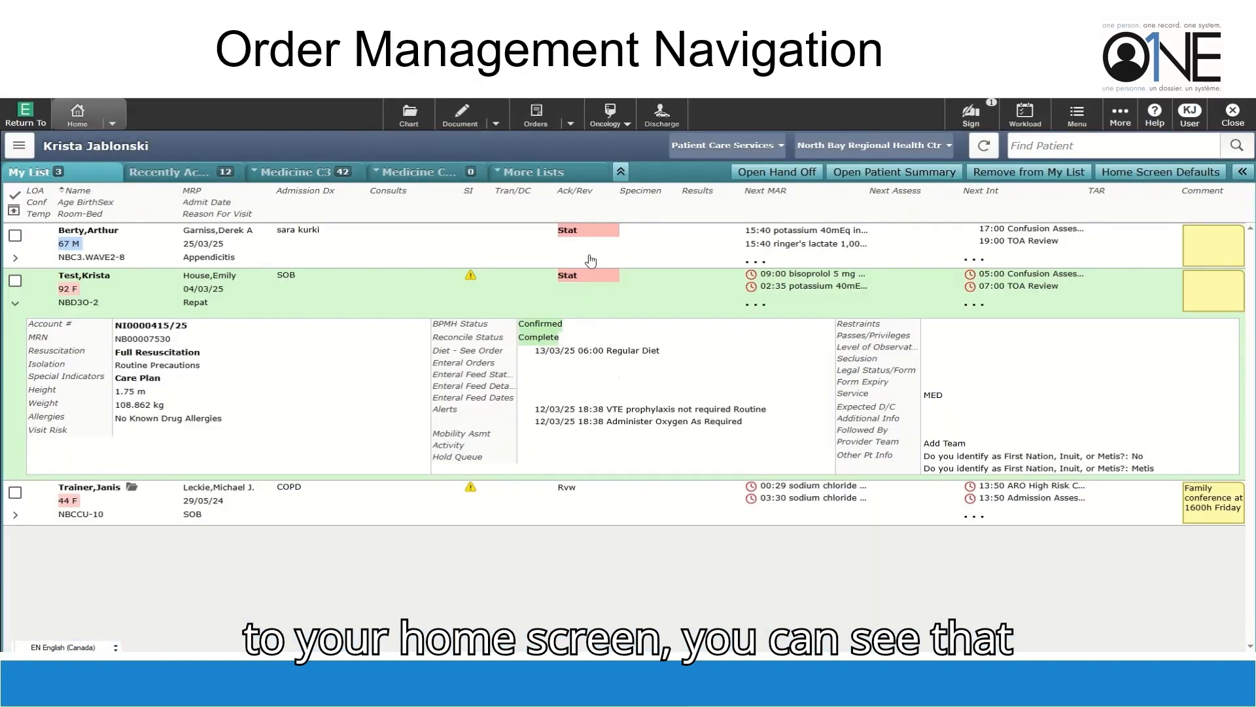
Acknowledge the stat ECG order from the patient's Stat flag and save the acknowledgement
click(582, 278)
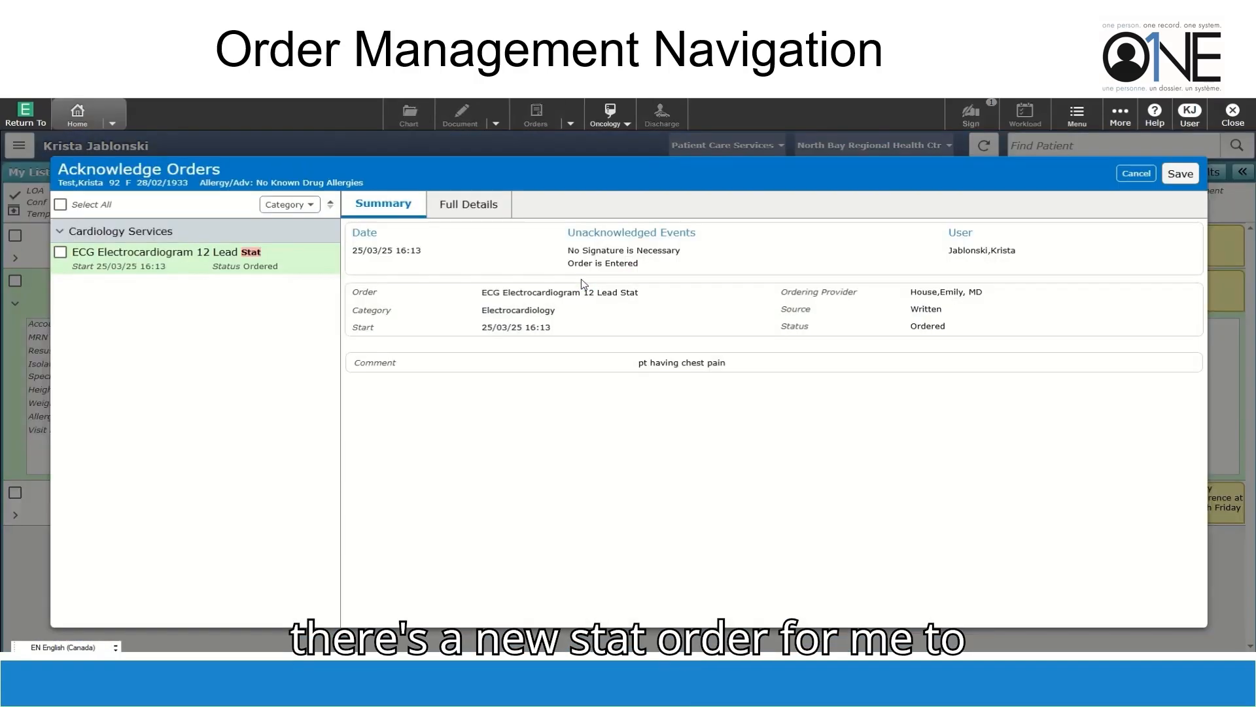
click(60, 253)
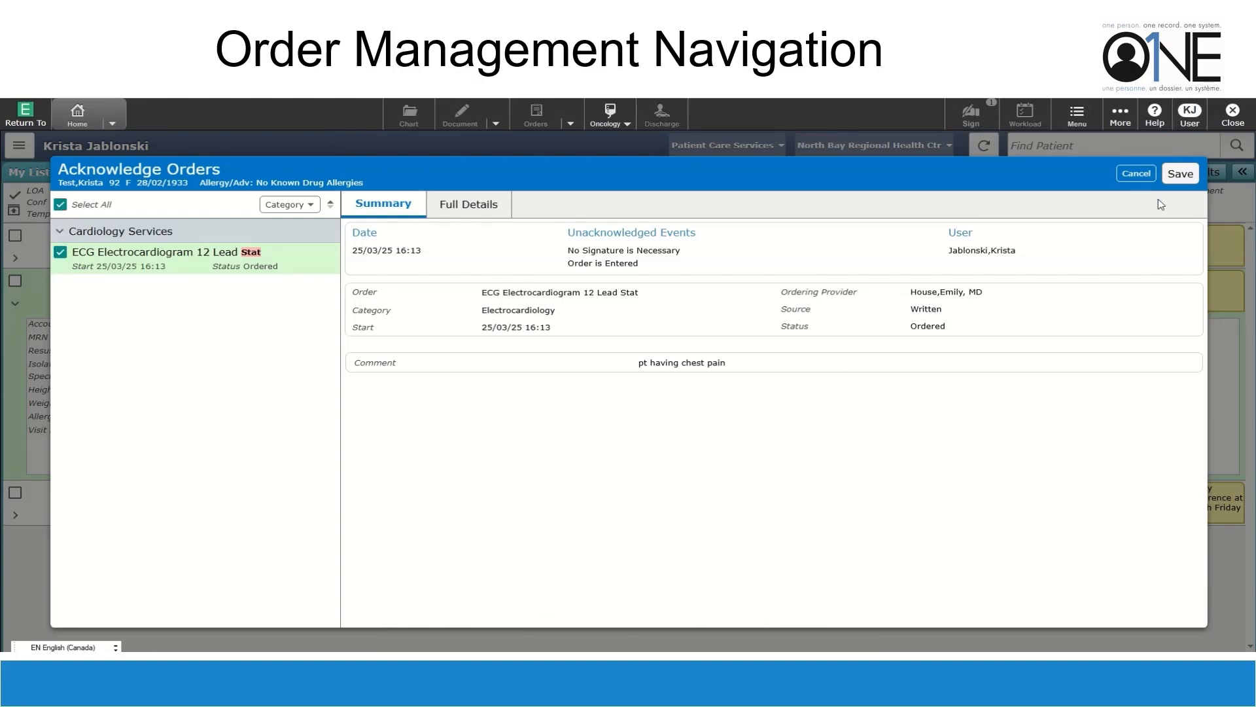
click(1182, 175)
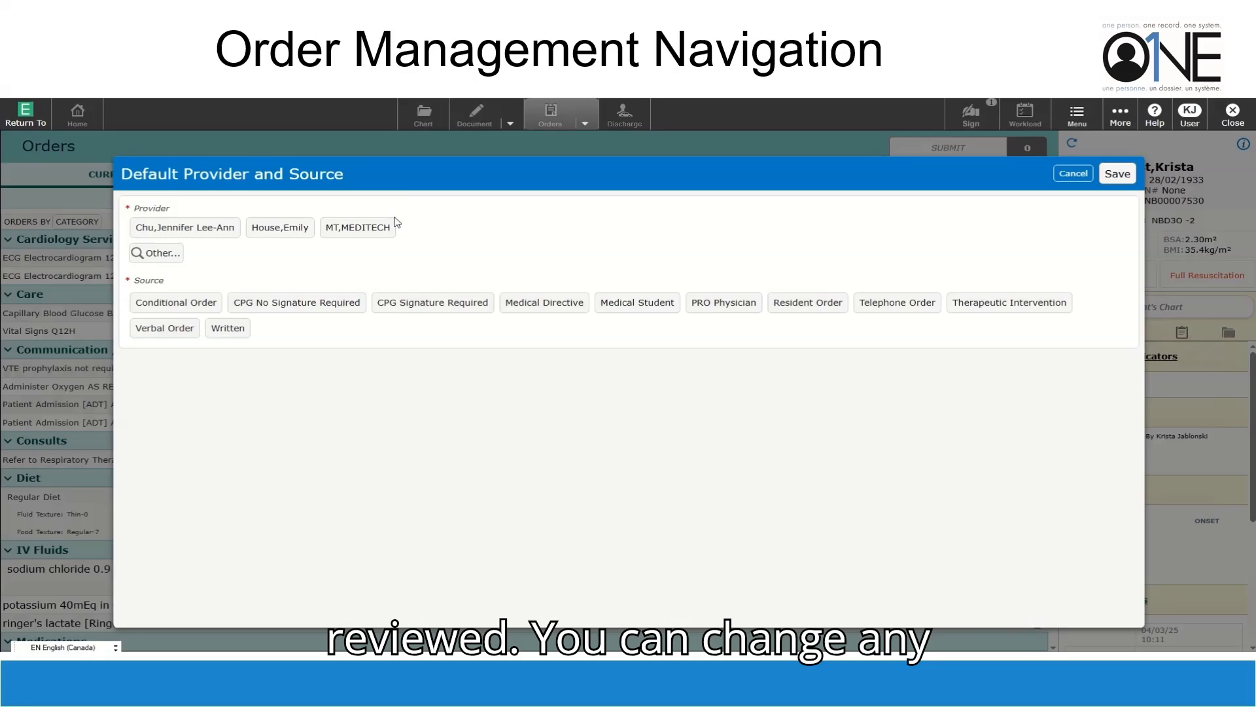
Set the default ordering provider with order source Written
click(296, 227)
click(254, 328)
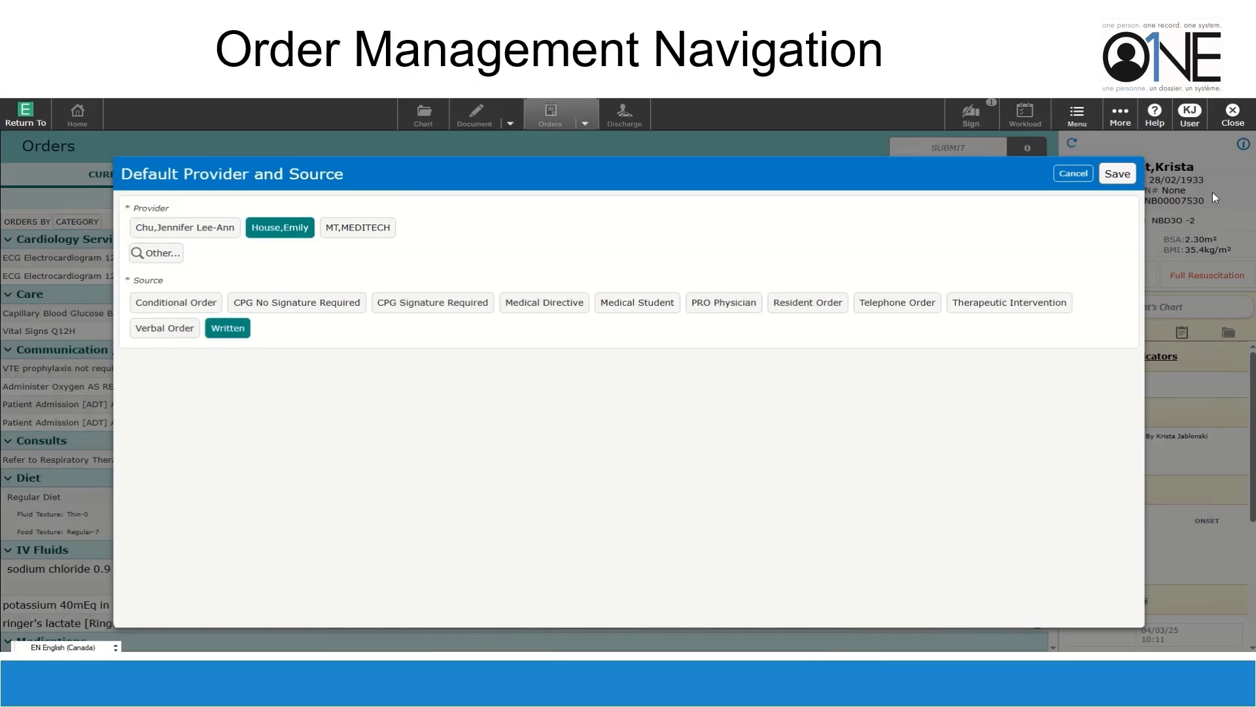
click(1115, 174)
Order docusate sodium 100 mg PO BID PRN capsule with constipation as the PRN reason
text(dou)
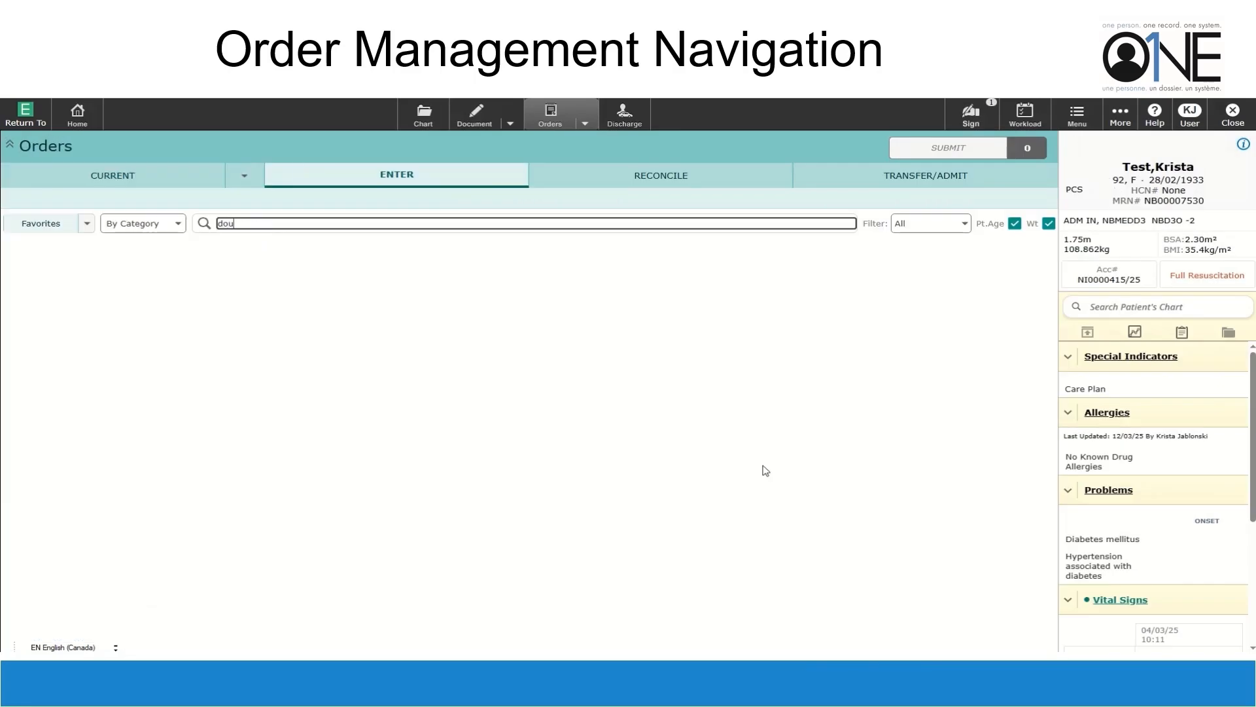
text(cu)
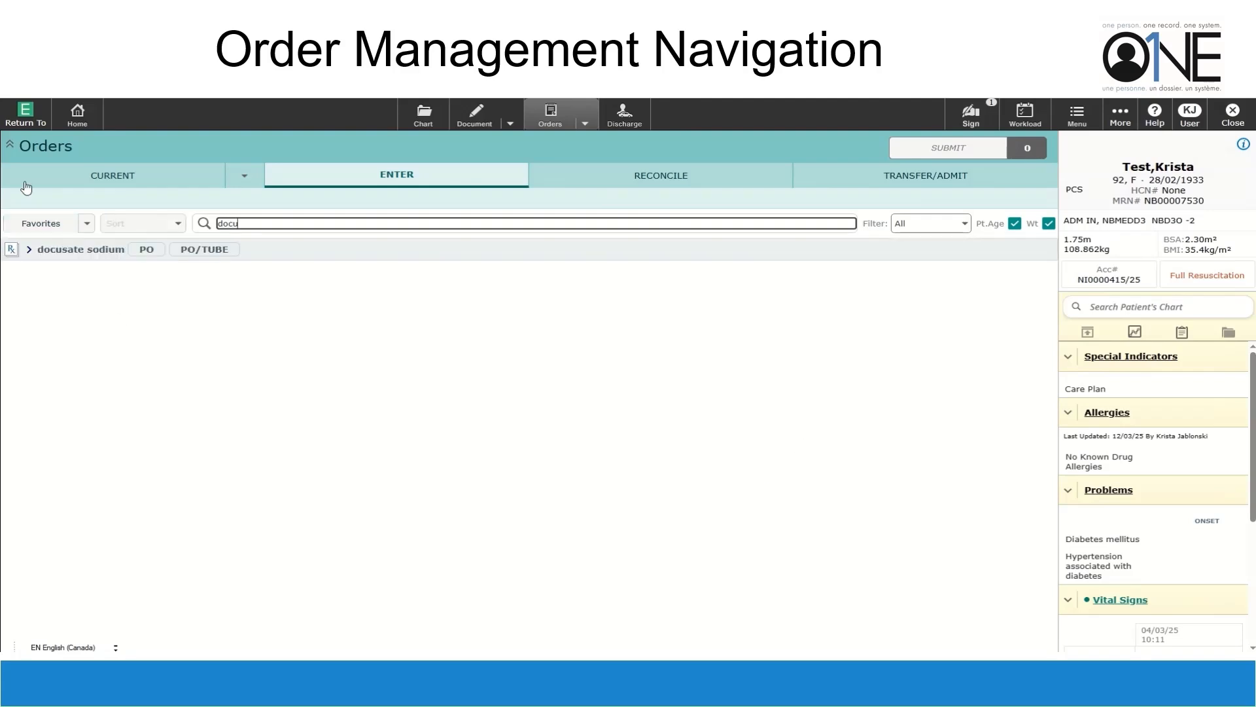
click(146, 249)
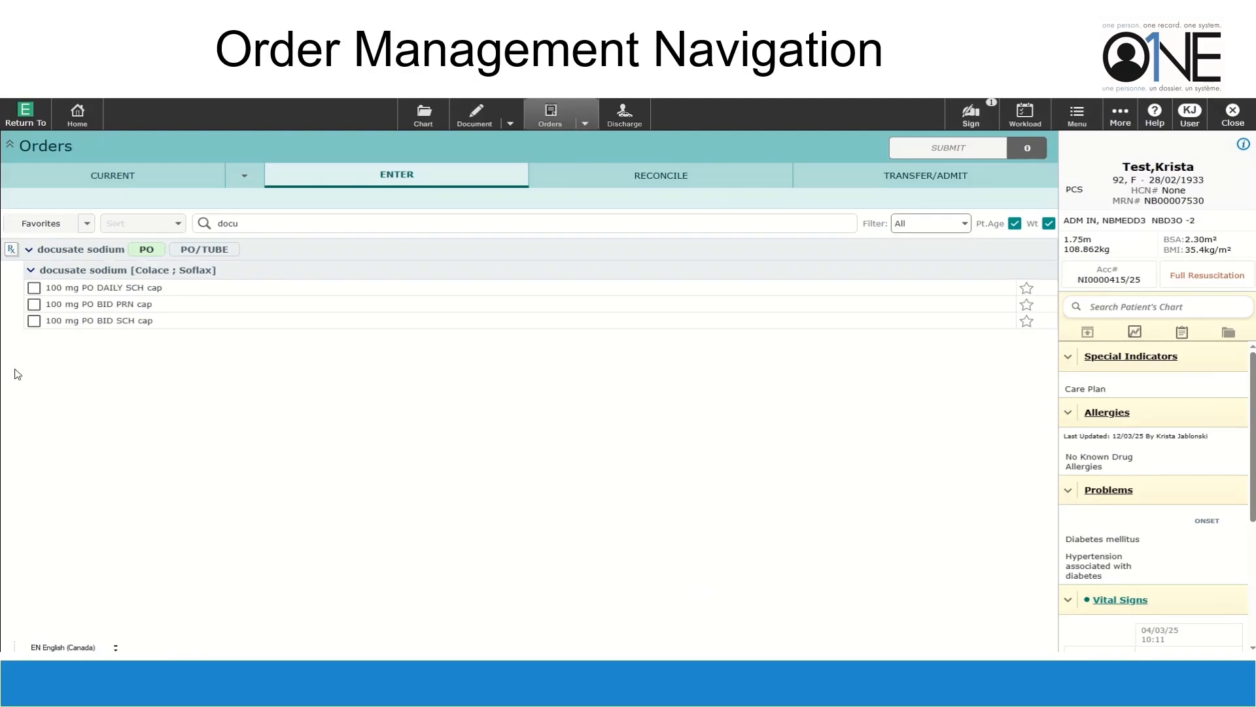
click(33, 304)
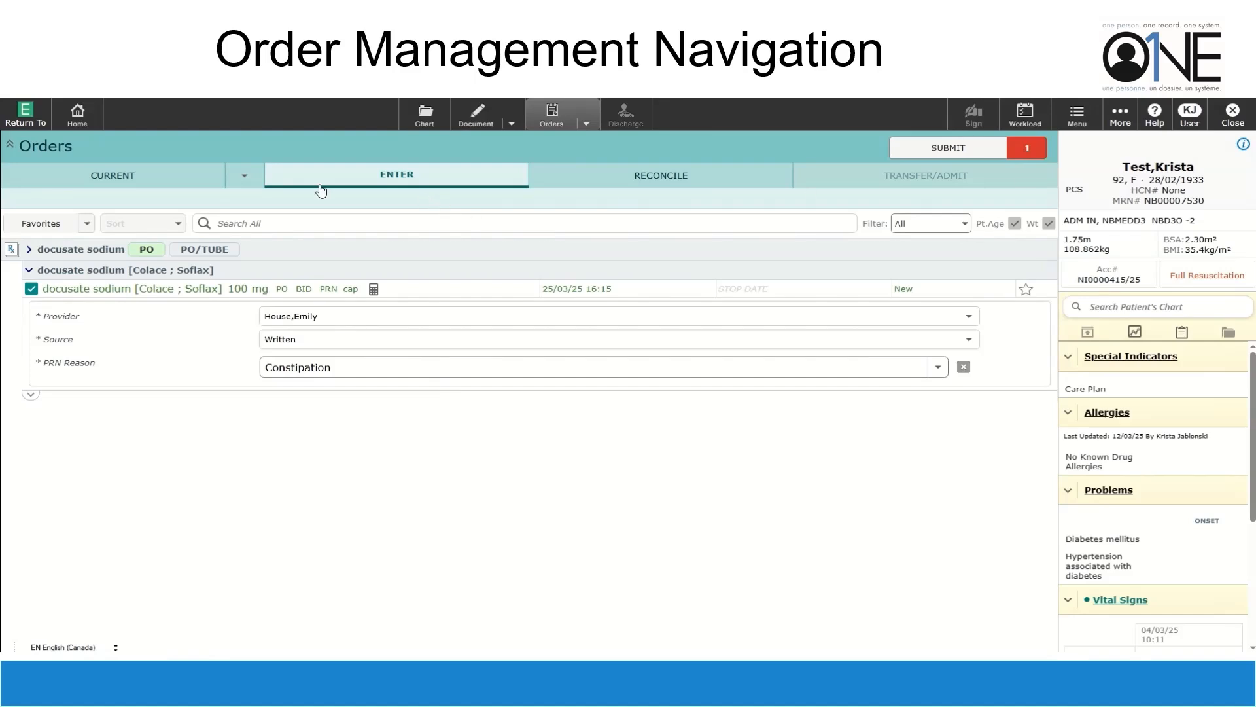
click(282, 224)
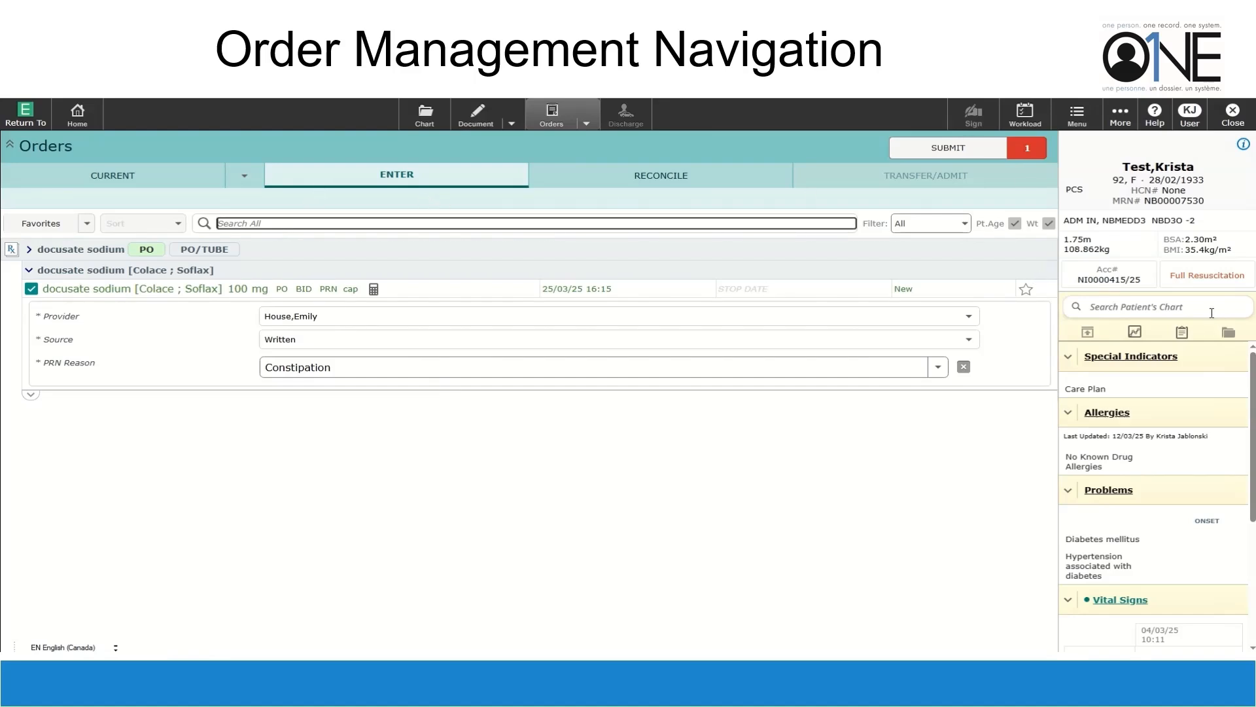
text(communicat)
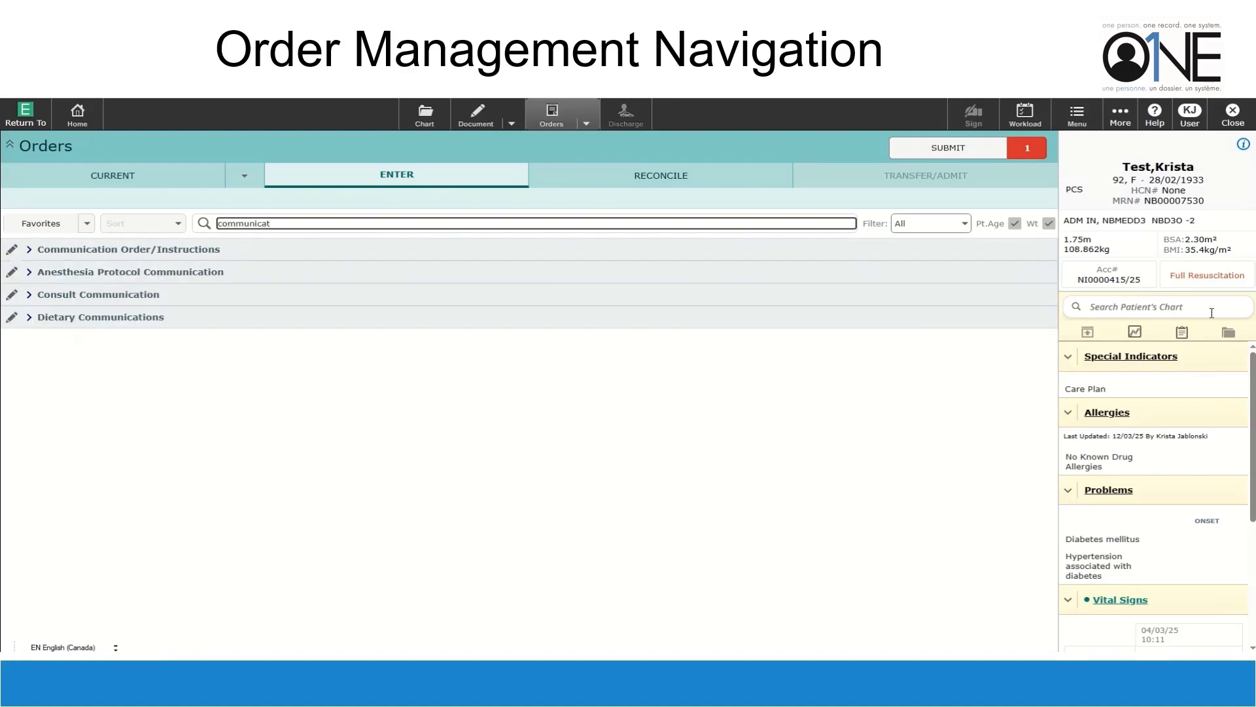
Add a ONCE communication order 'call wife when pt returns from surgery' and submit both orders
click(112, 255)
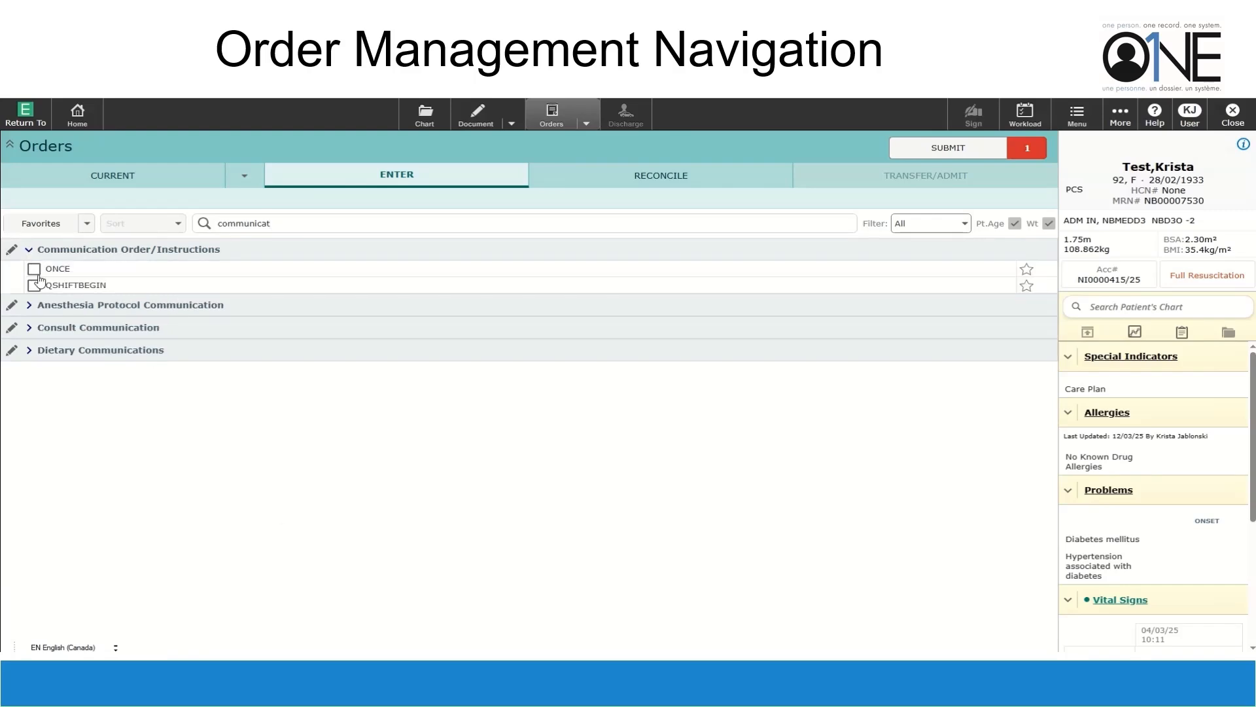
click(32, 270)
click(337, 365)
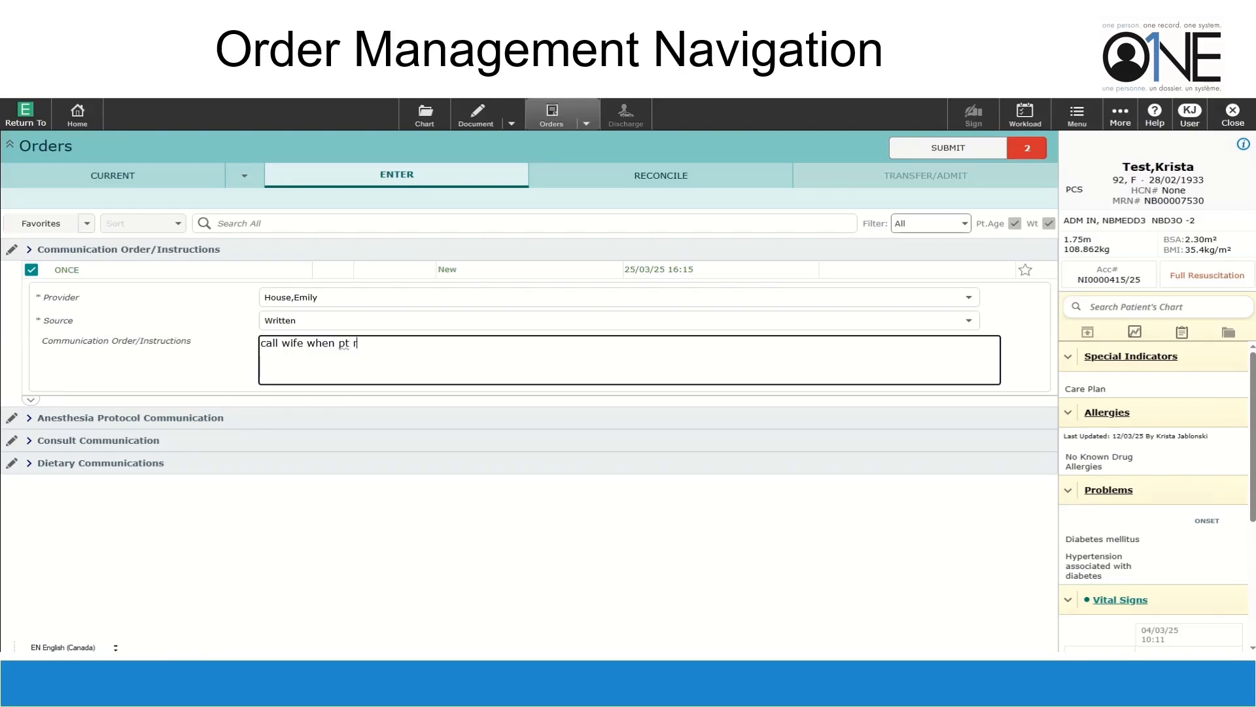
text(call wife when pt returns from surgery)
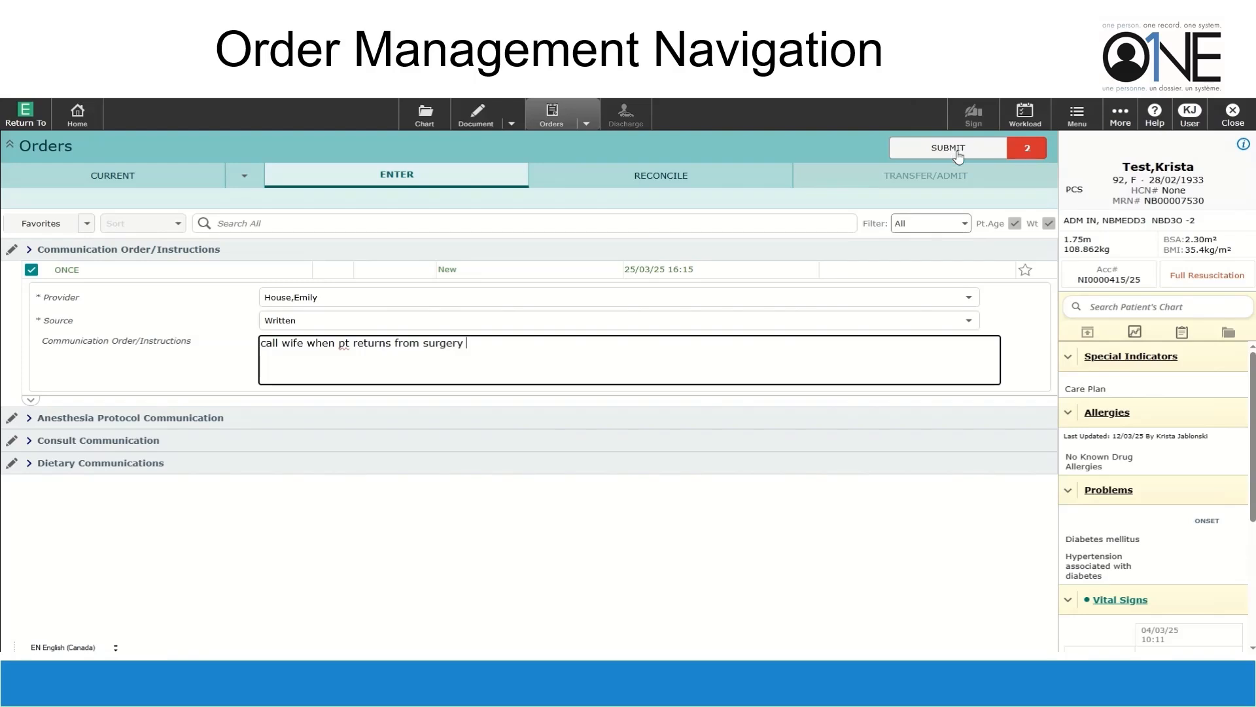
click(957, 155)
click(957, 152)
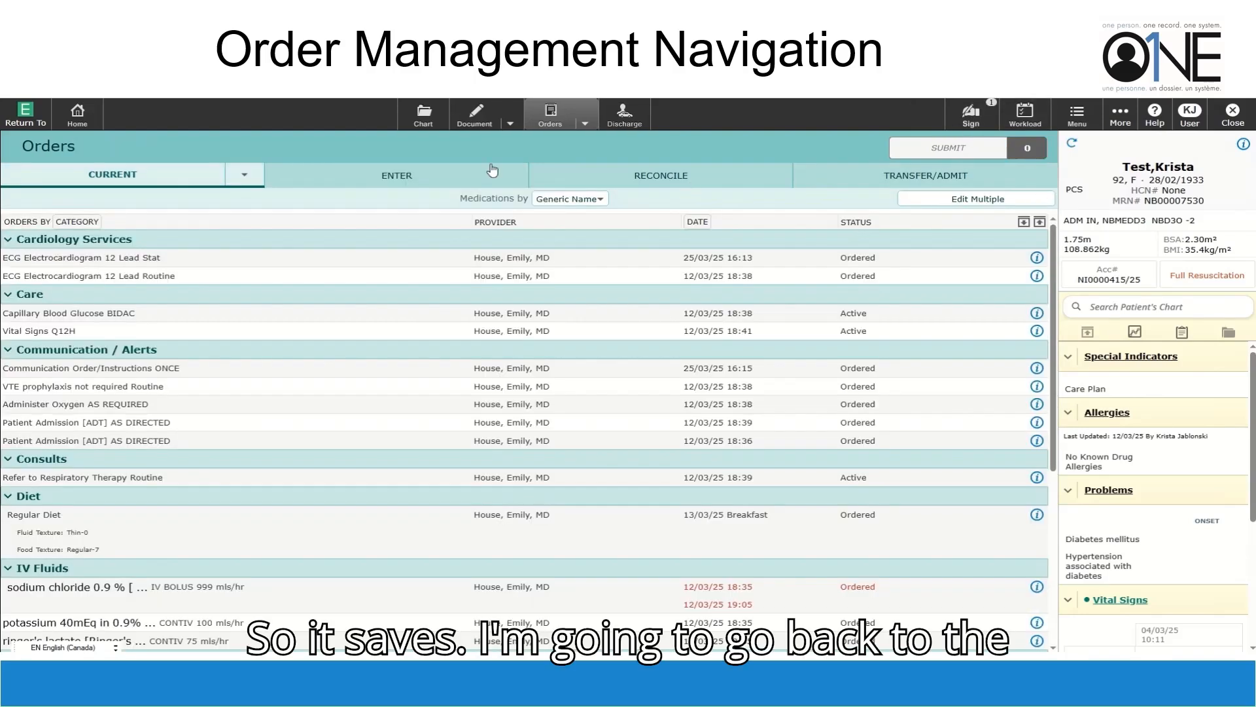
On the interventions worklist sorted by care item, view the communication order's details and history
click(476, 121)
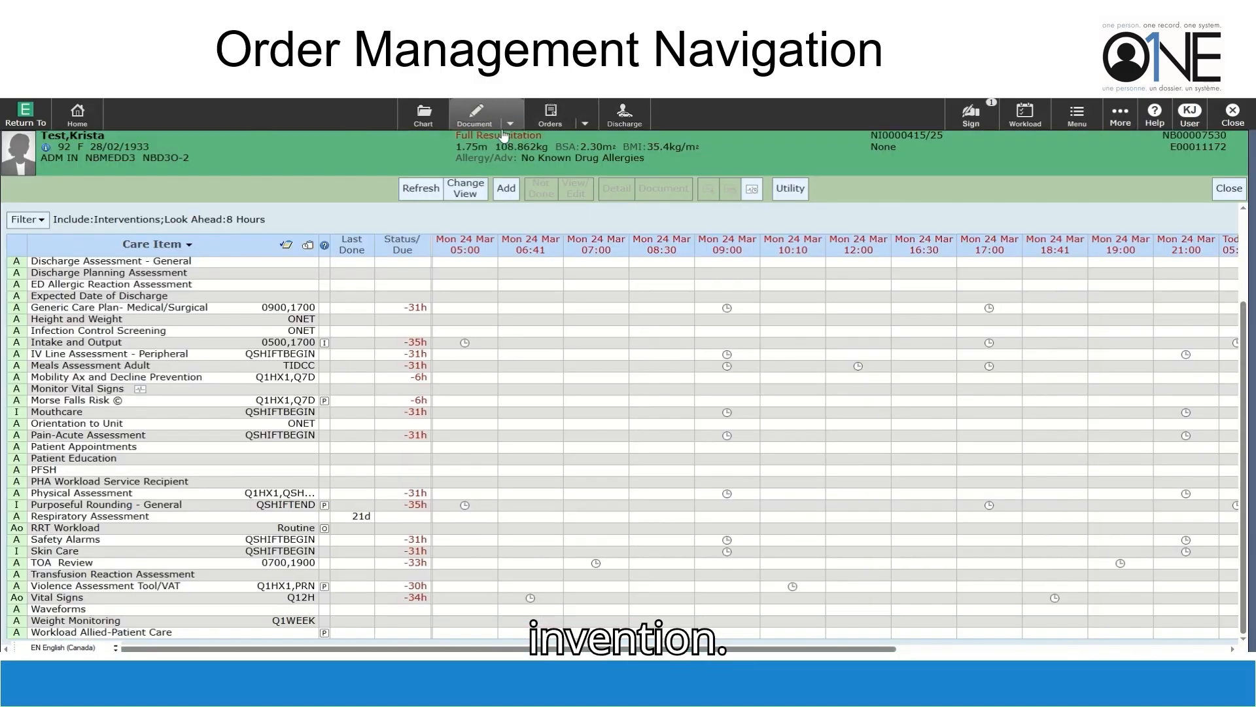
click(178, 251)
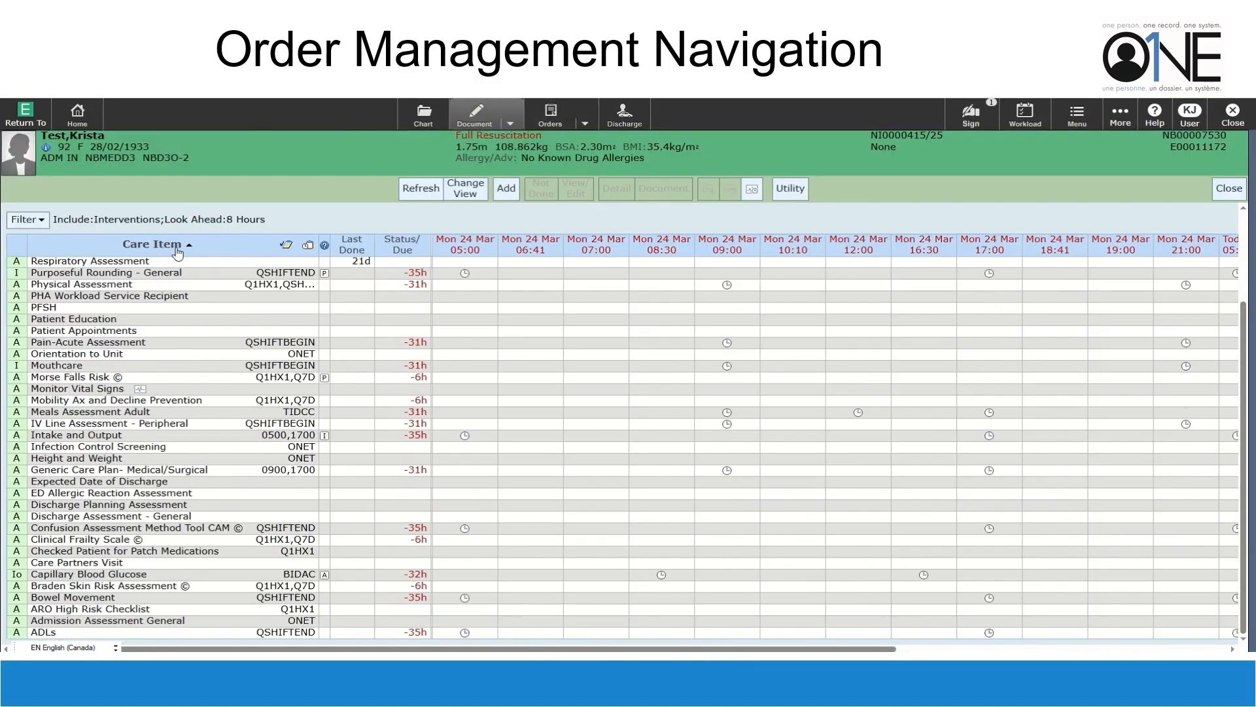
click(178, 251)
click(418, 192)
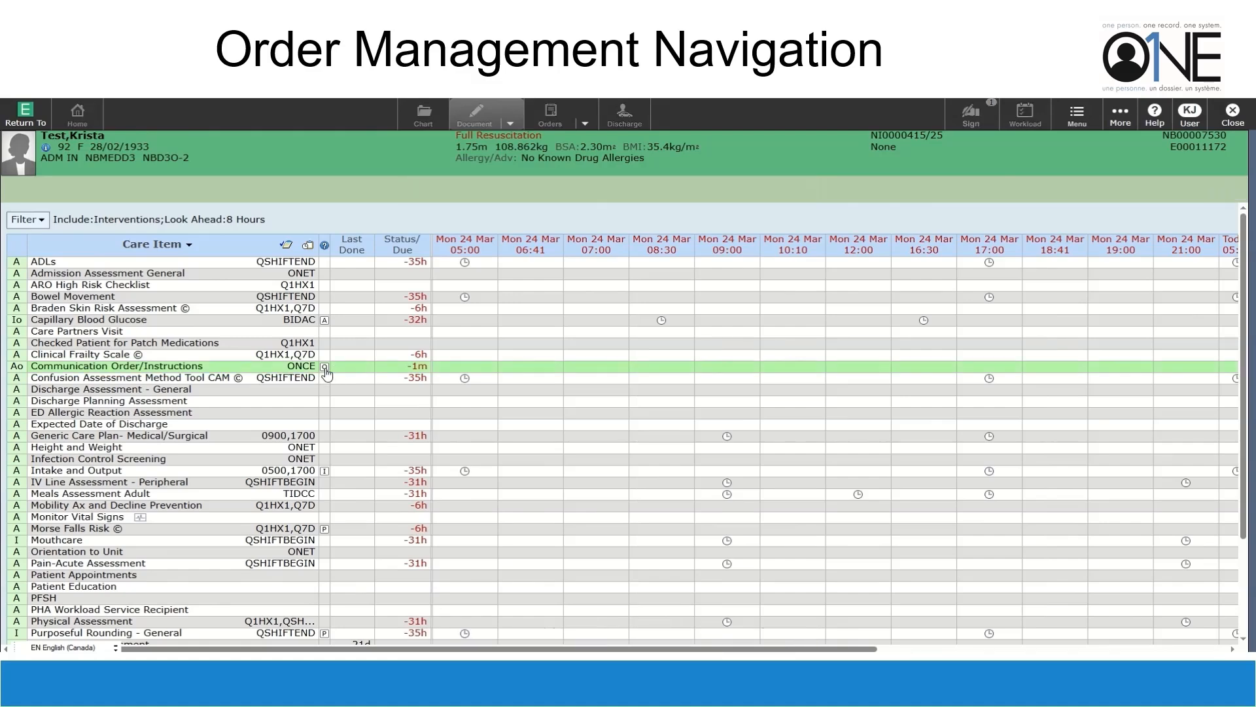
click(325, 368)
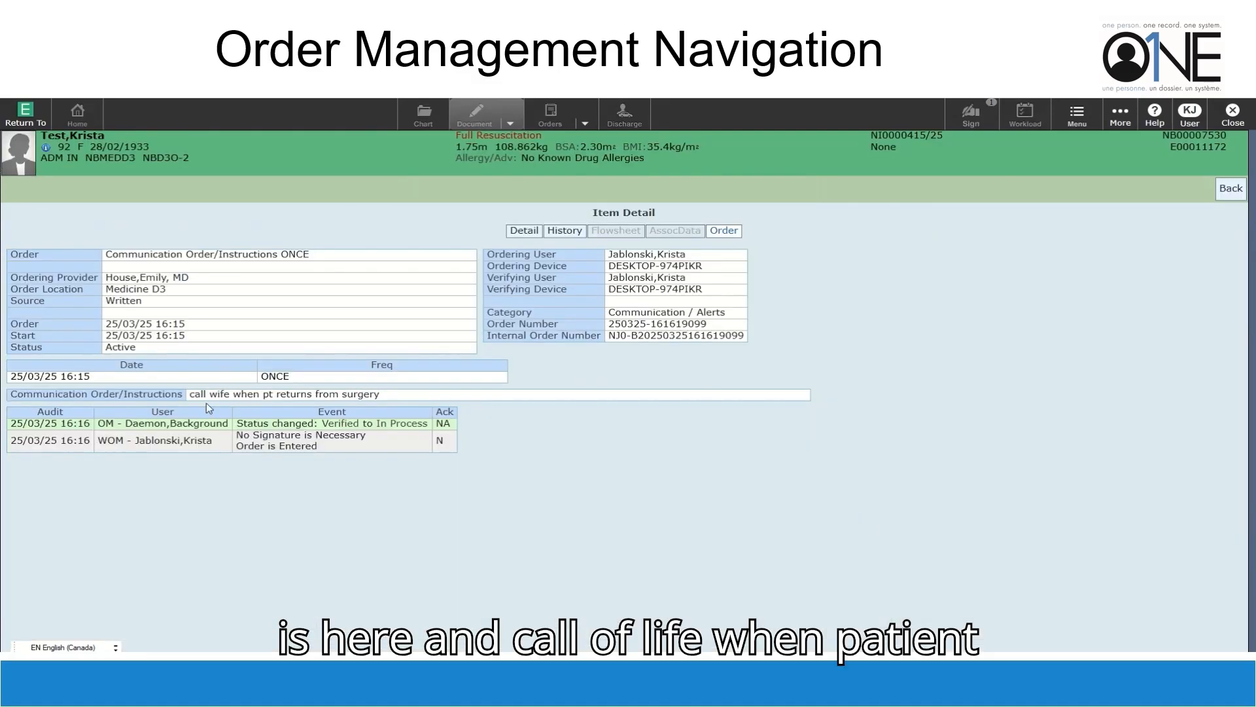
click(564, 231)
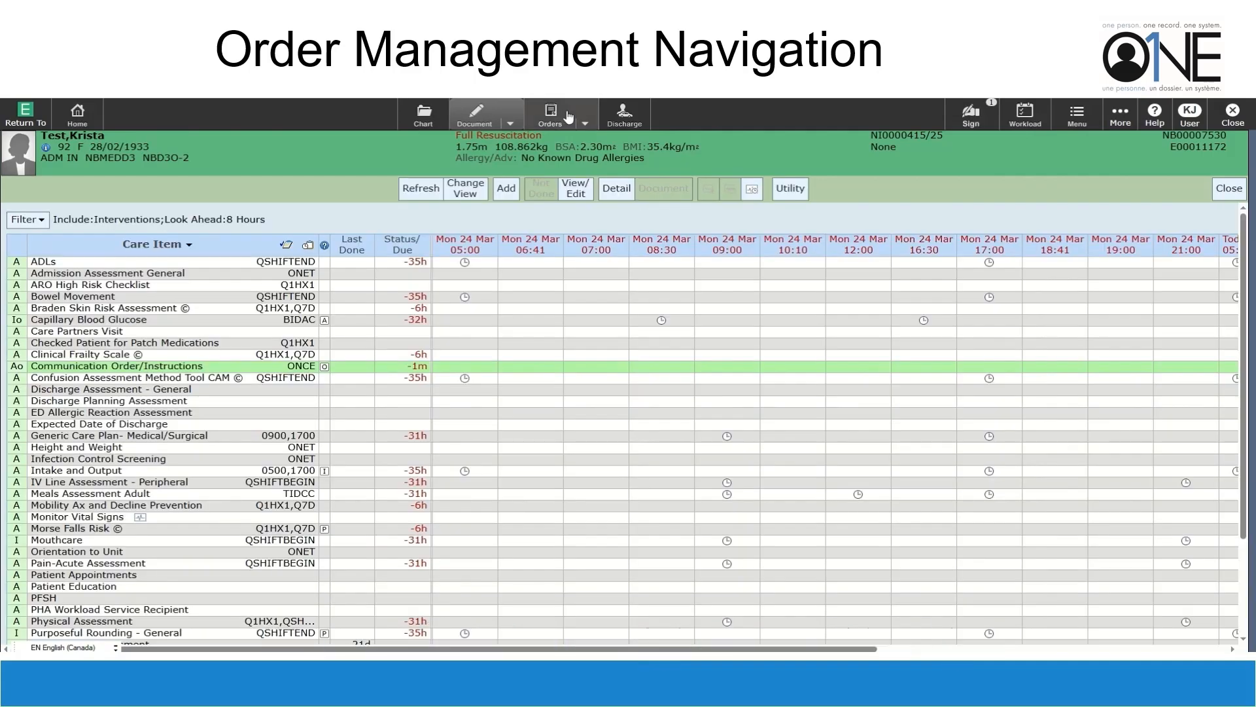
Open the MAR with PRN medications included and select the docusate sodium 100 mg PRN order
click(509, 125)
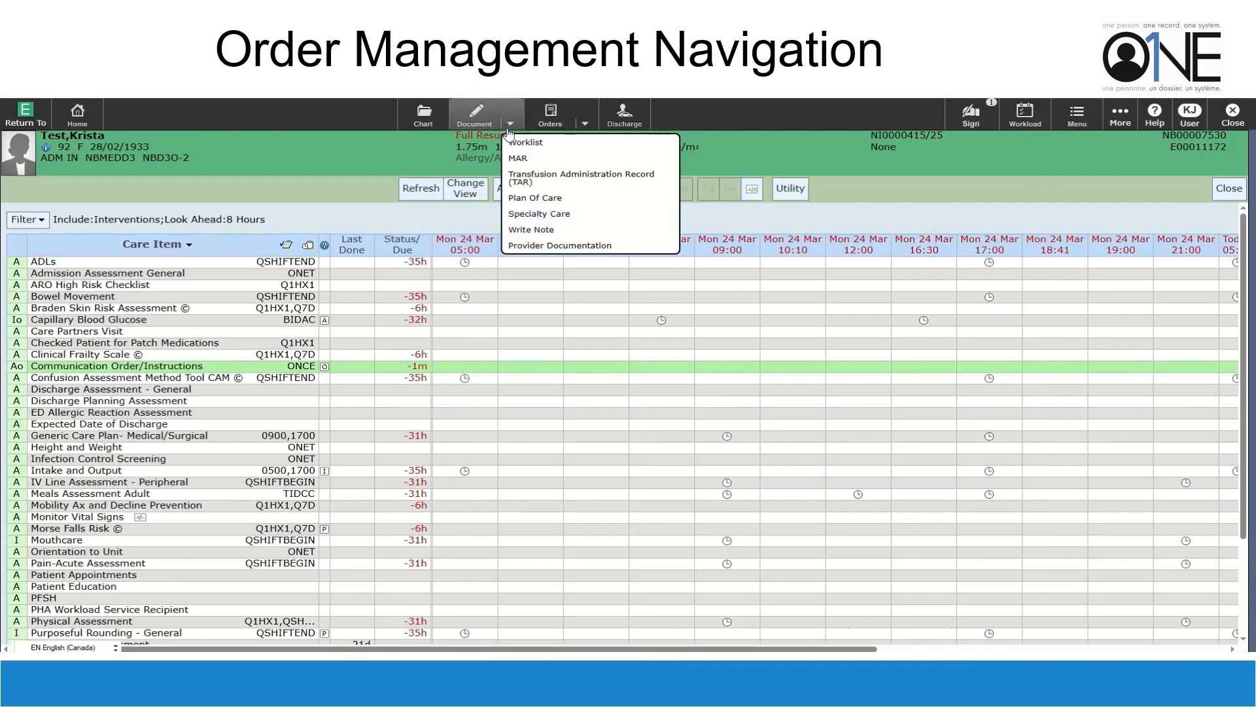
click(512, 161)
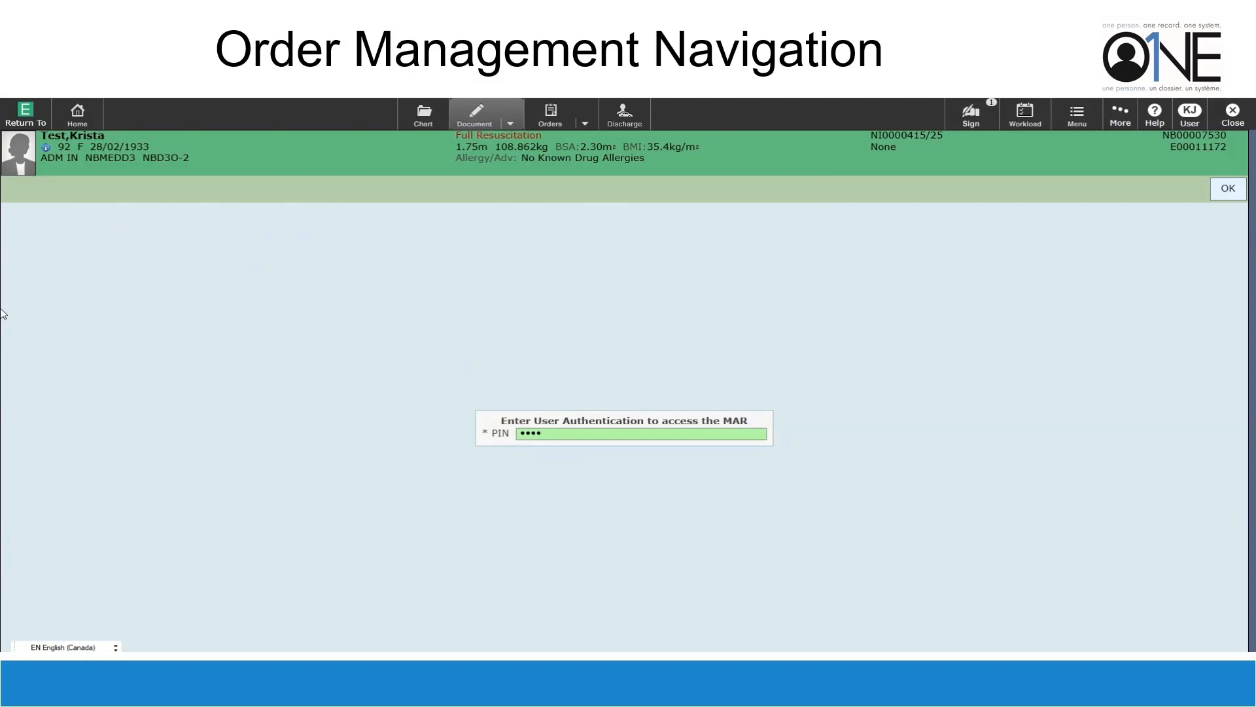
key(Return)
scroll(468, 318, down, 5)
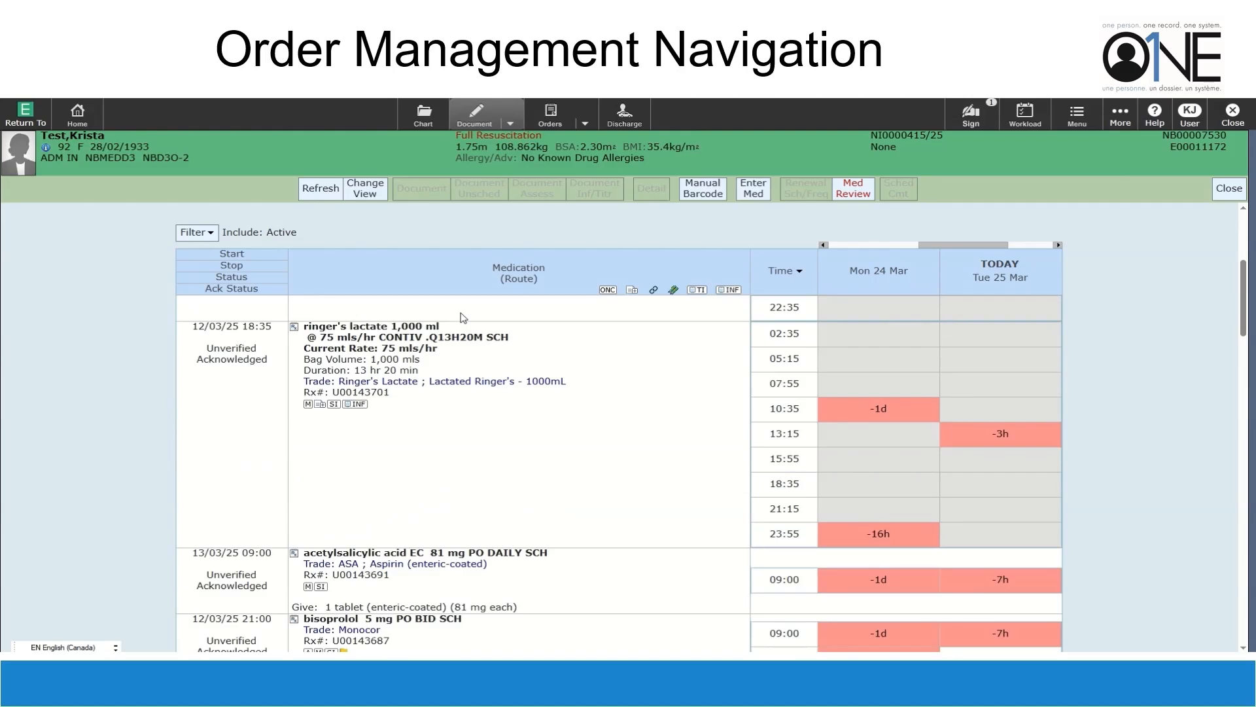
click(184, 233)
click(189, 307)
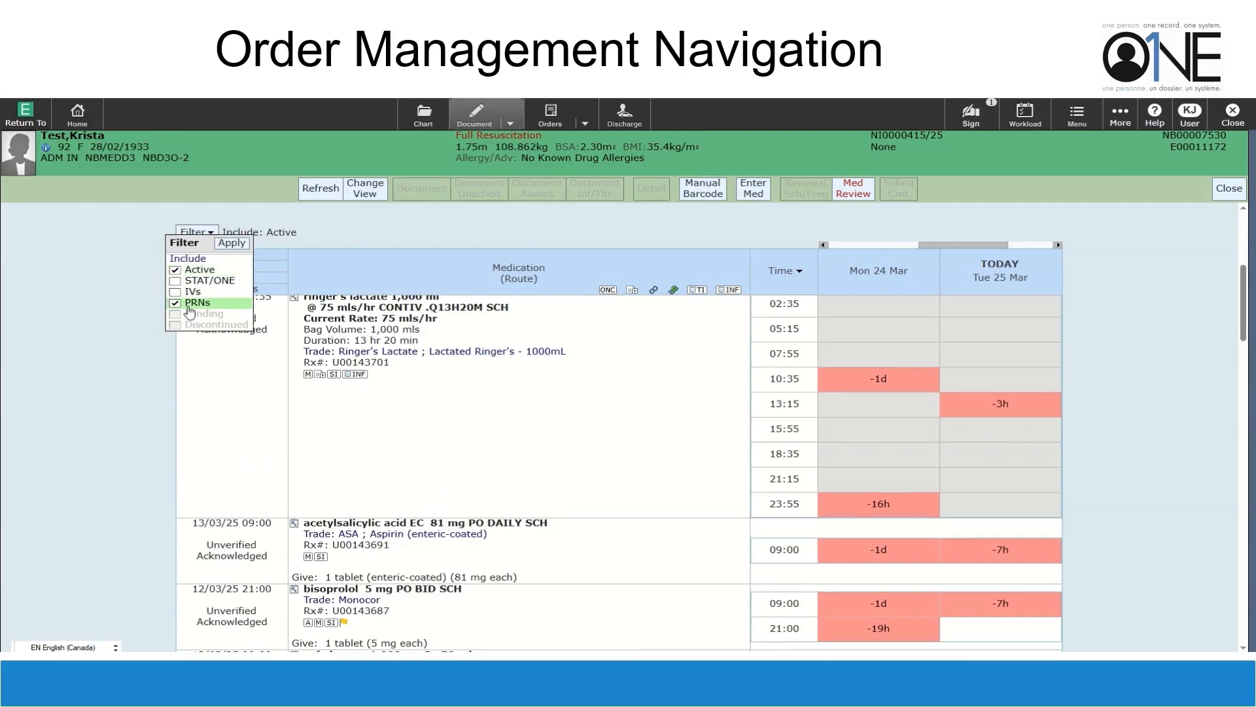
click(239, 248)
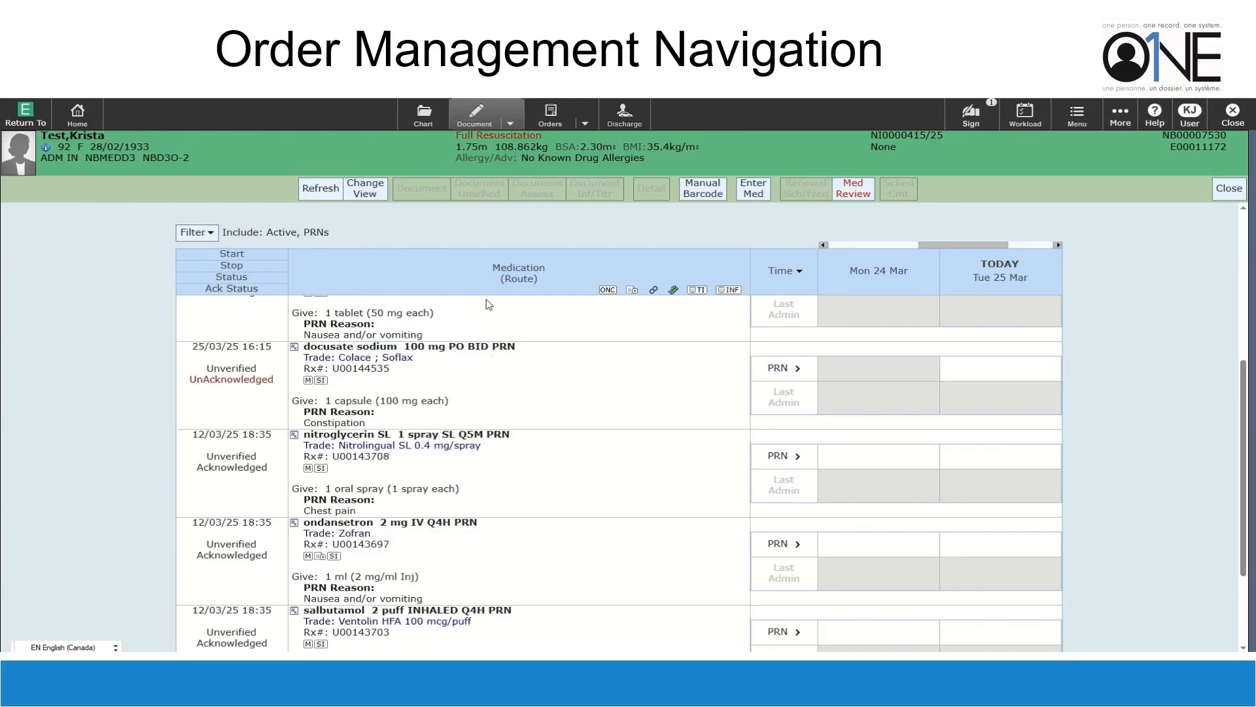
scroll(584, 498, down, 3)
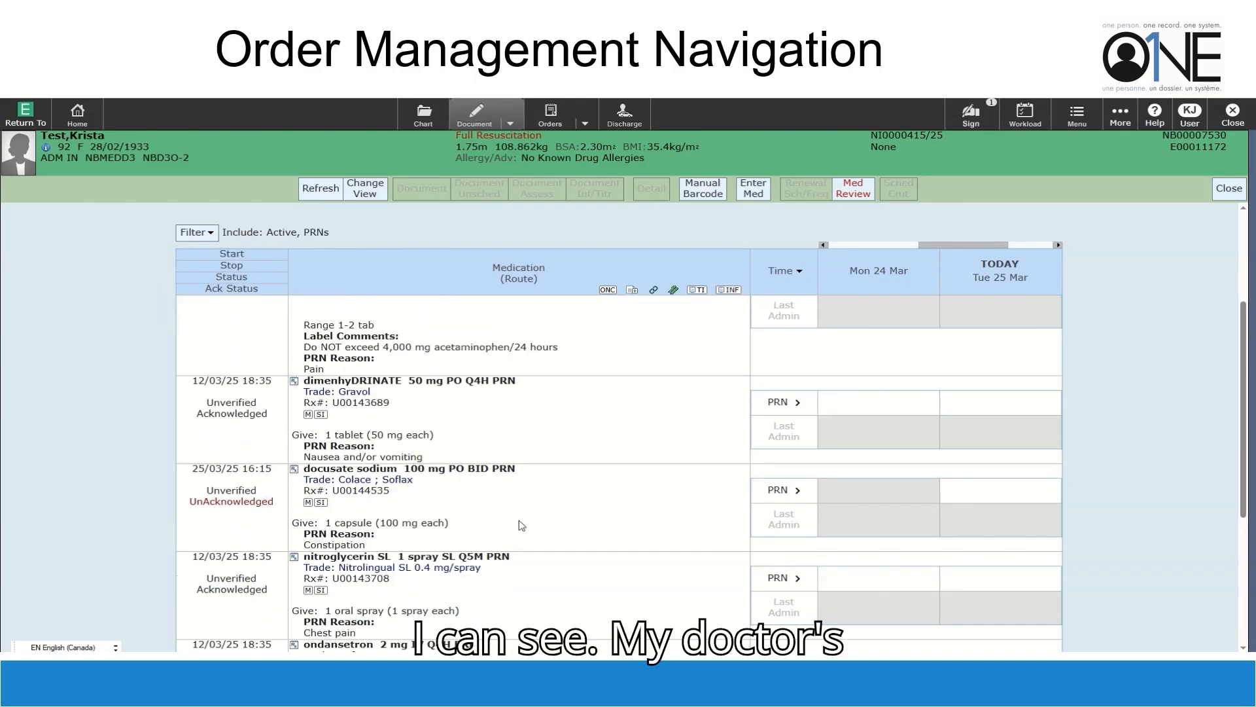
click(549, 503)
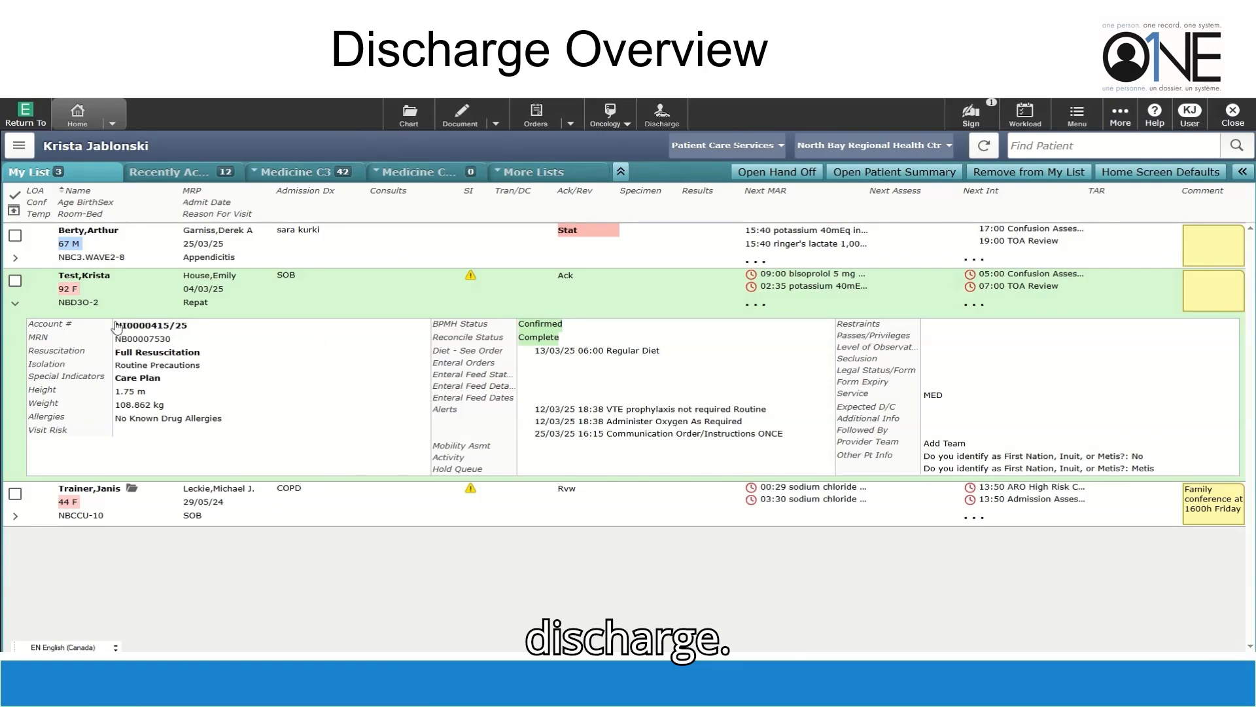
Expand the test patient's row on My List and open their Discharge Plan
click(15, 306)
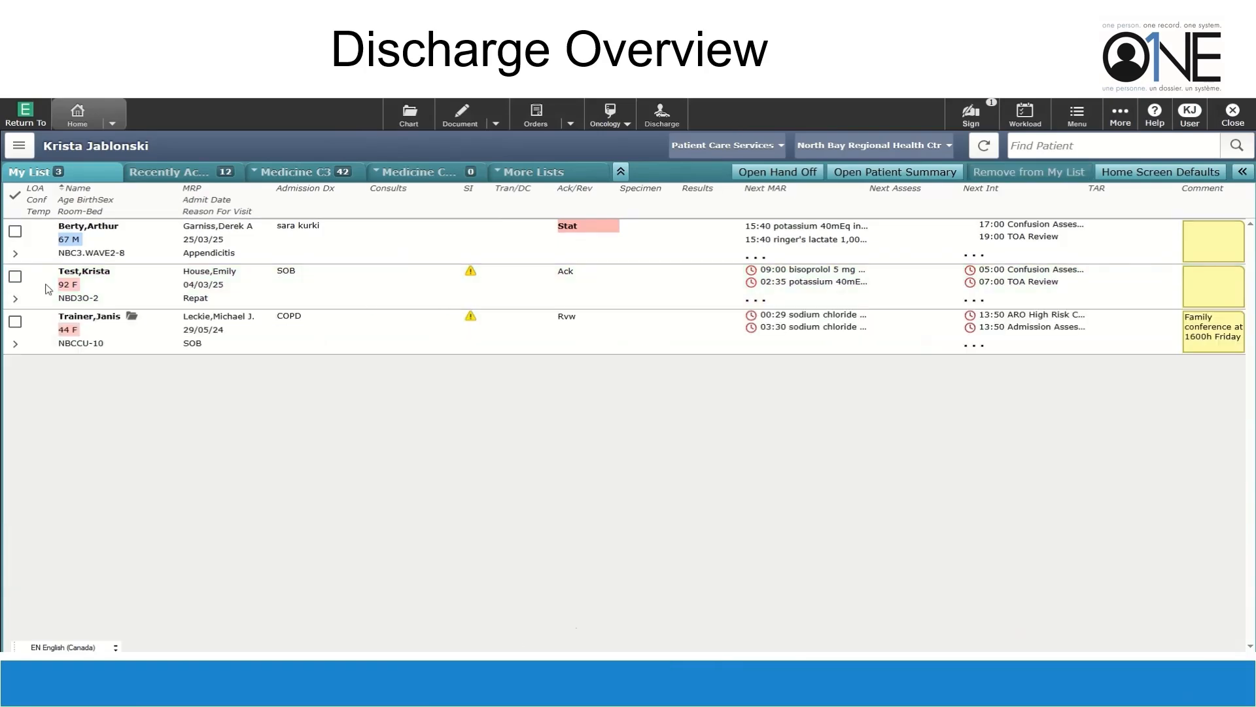
click(386, 293)
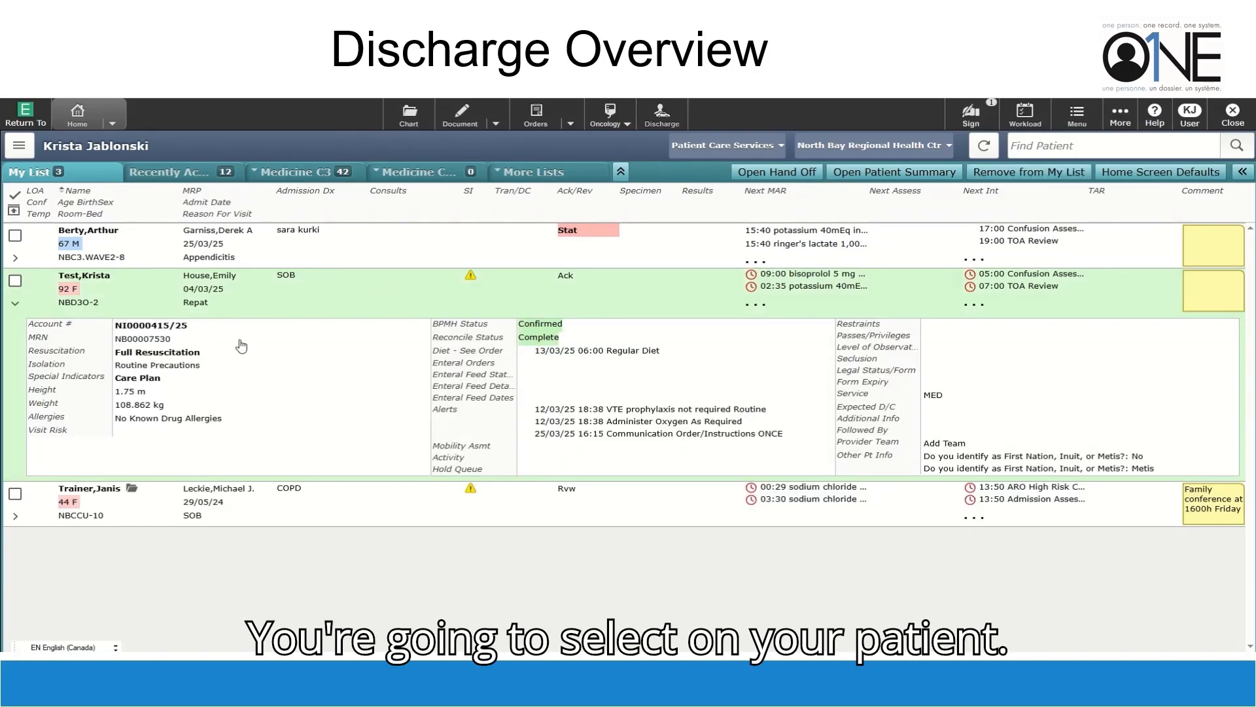
click(662, 116)
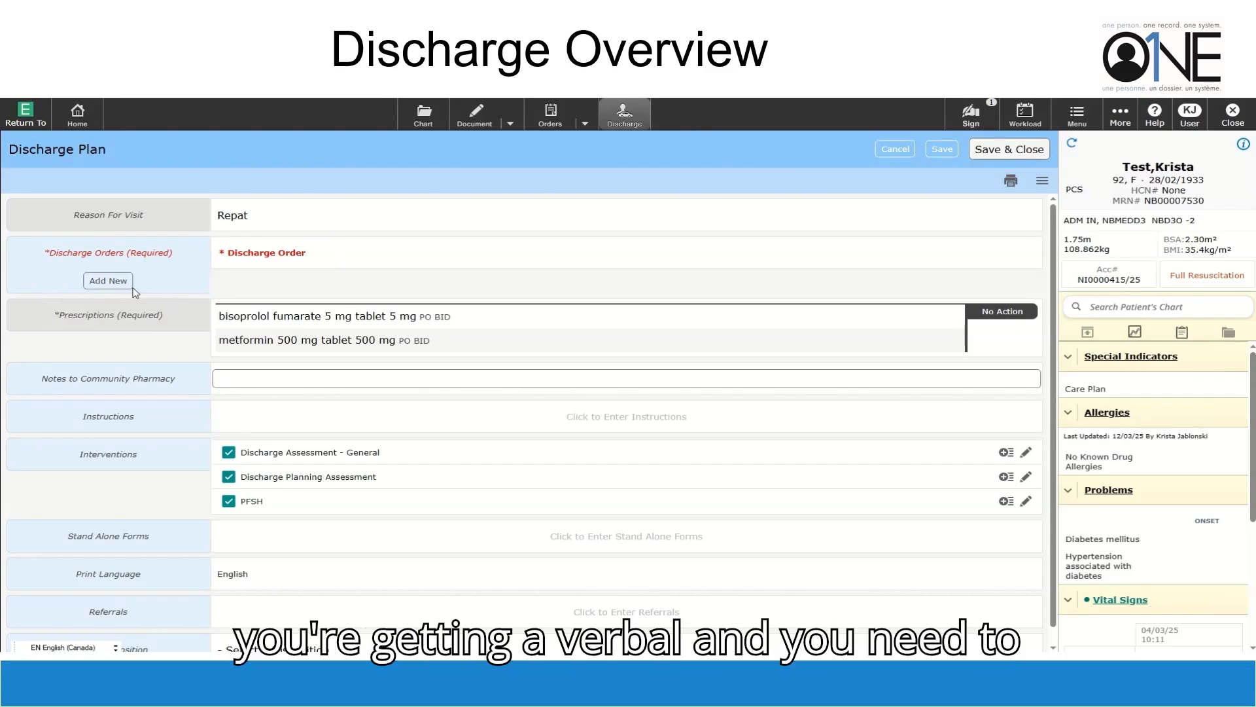
Submit a Routine discharge order from the attending physician with order source Written
click(107, 288)
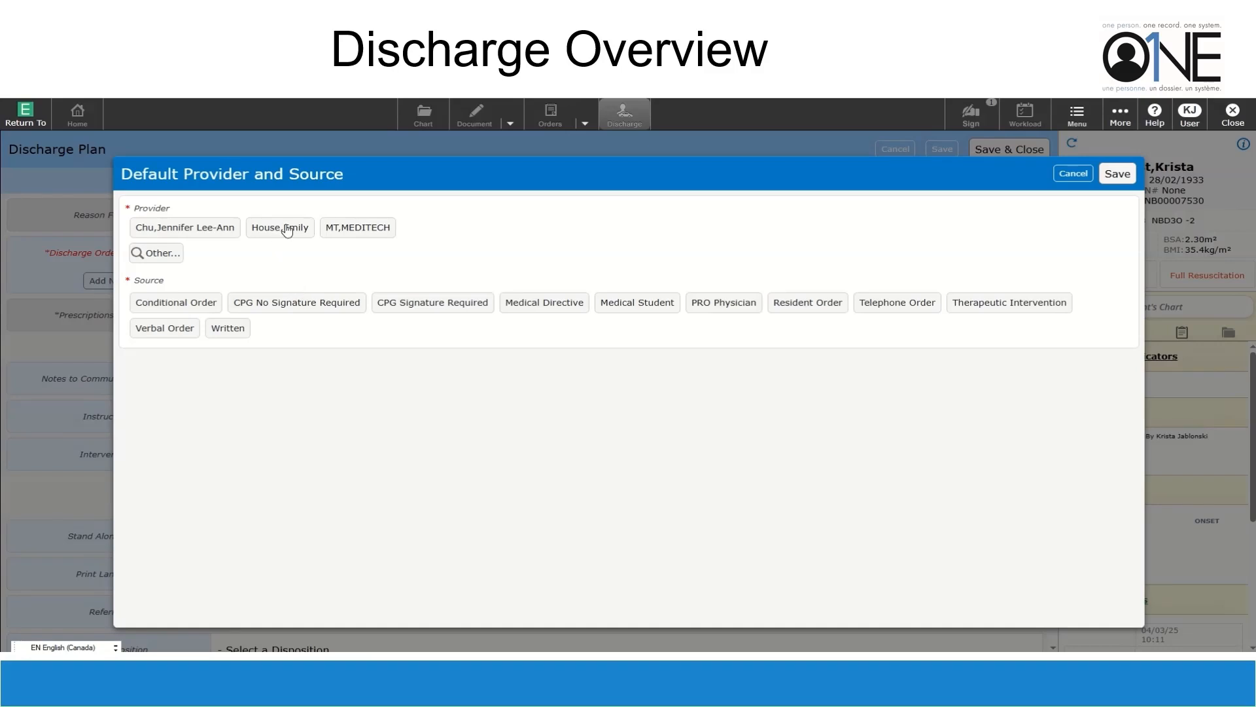
click(300, 231)
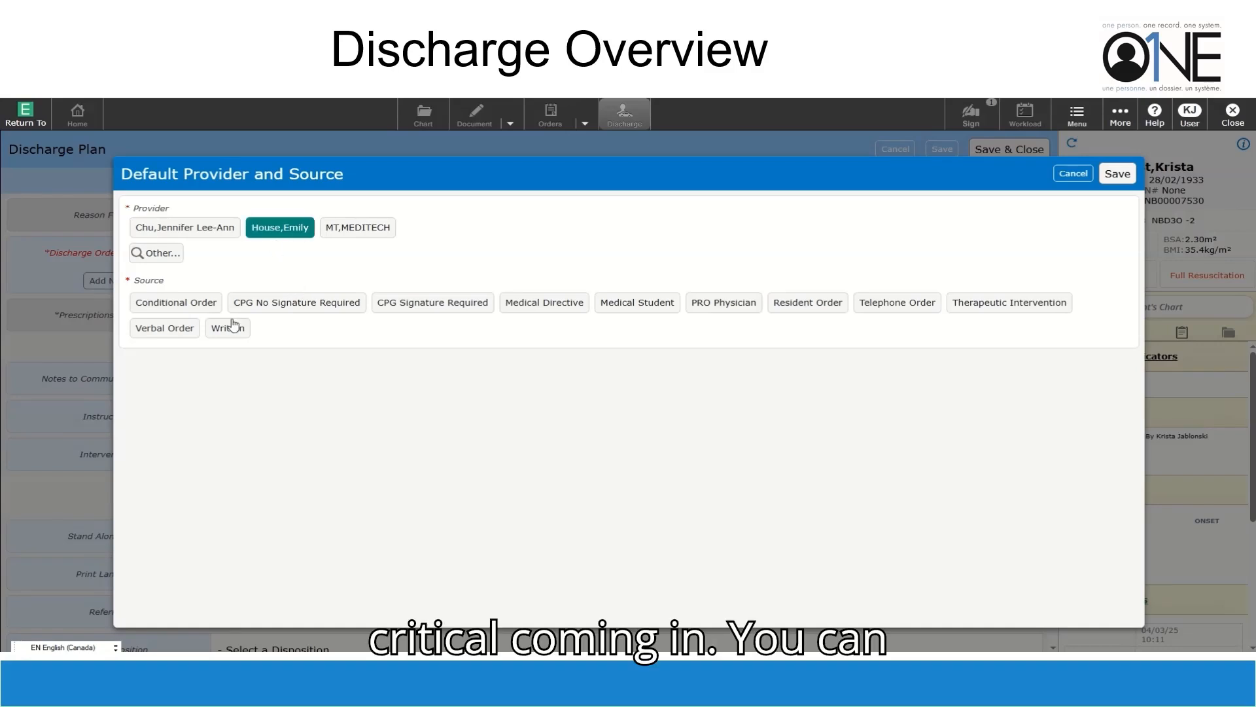
click(228, 328)
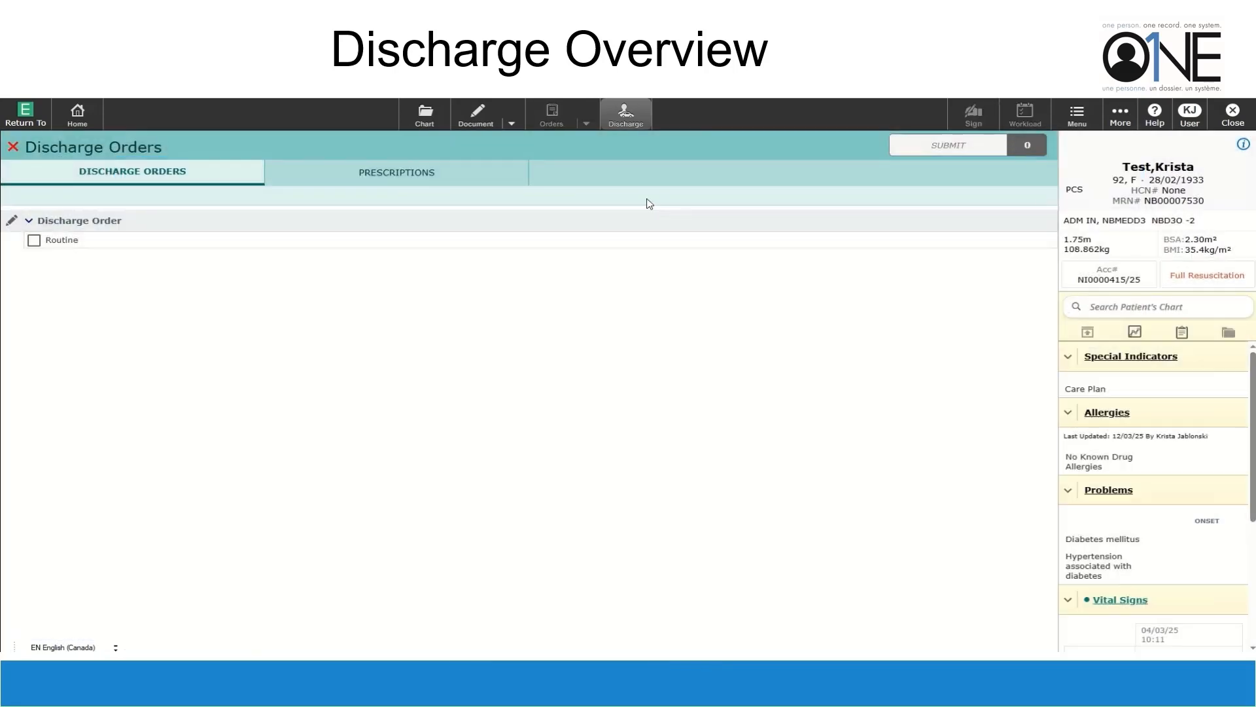
click(34, 241)
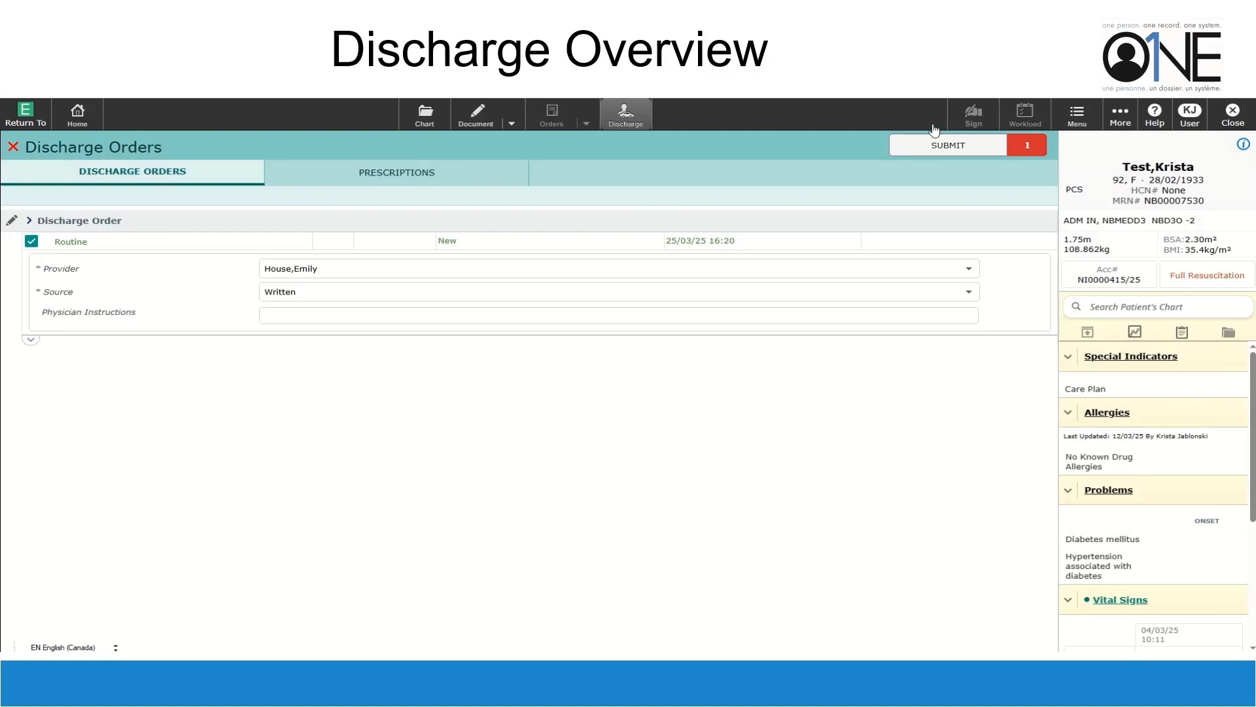
click(944, 149)
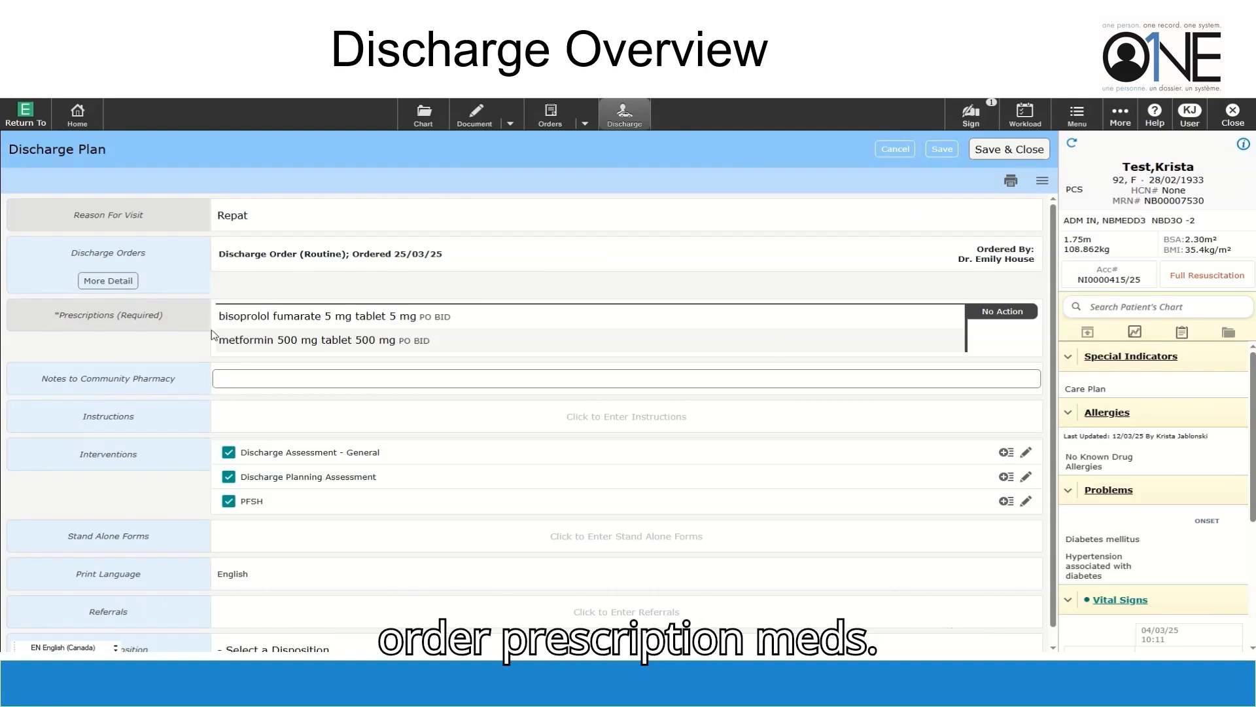
Open Instructions on the Discharge Plan, then the Discharge Assessment - General flowsheet
scroll(866, 335, down, 1)
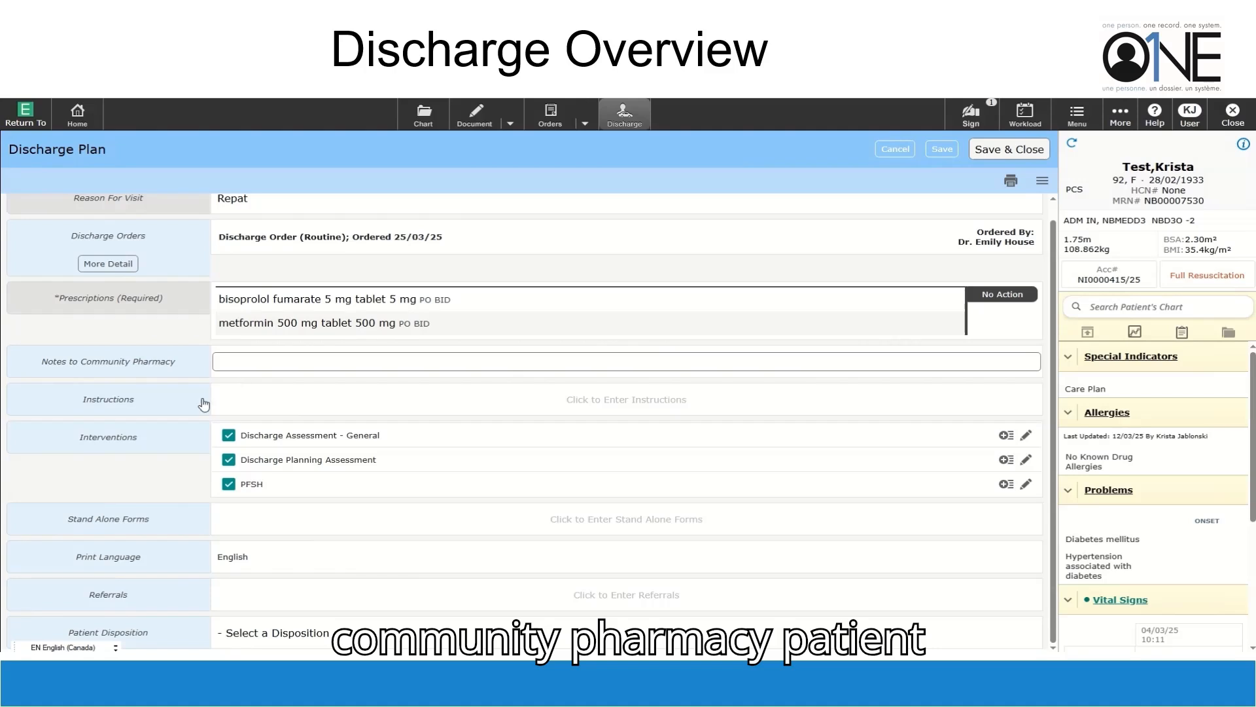
click(643, 411)
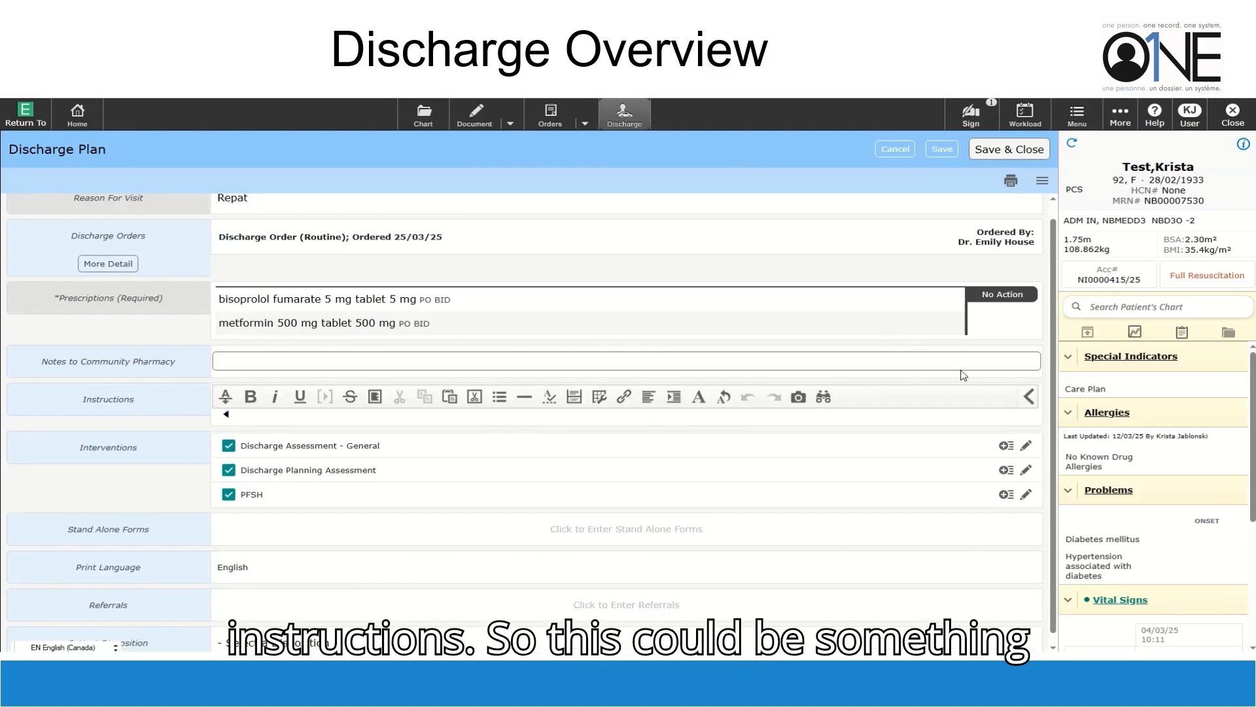
scroll(738, 550, down, 1)
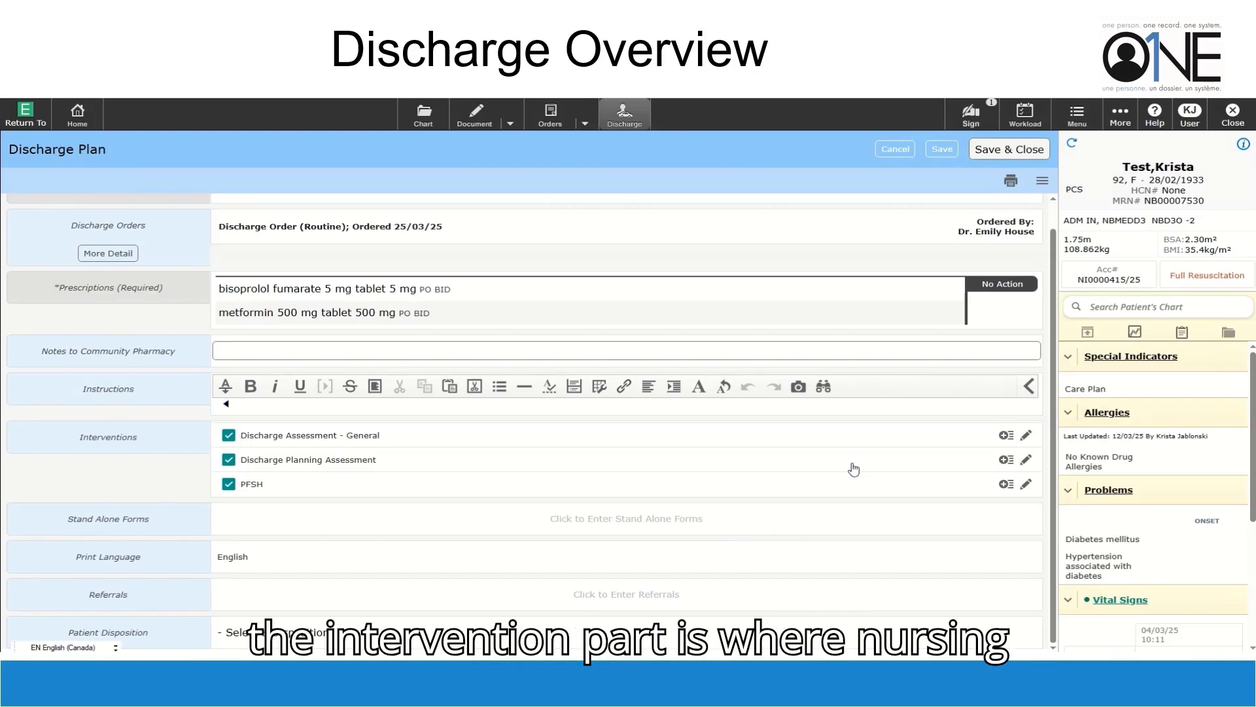
click(1022, 437)
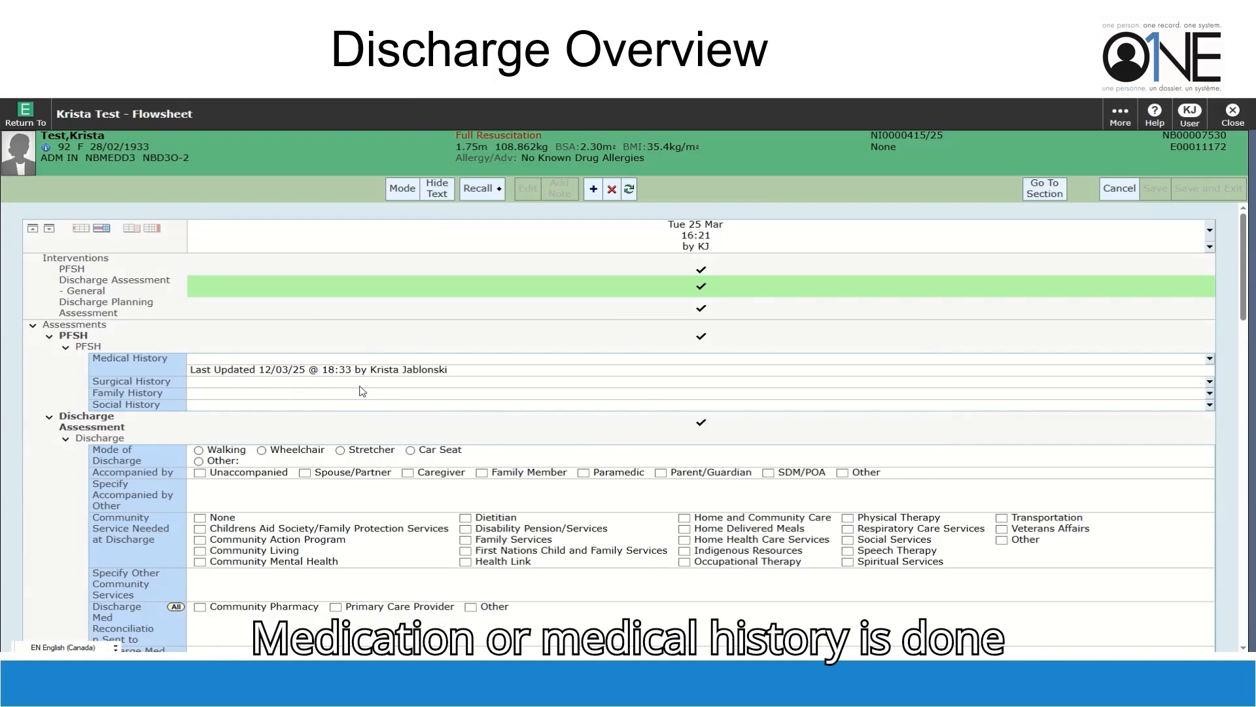
Record walking discharge with Spouse/Partner, no community services, Community Pharmacy reconciliation, no follow-up
click(198, 451)
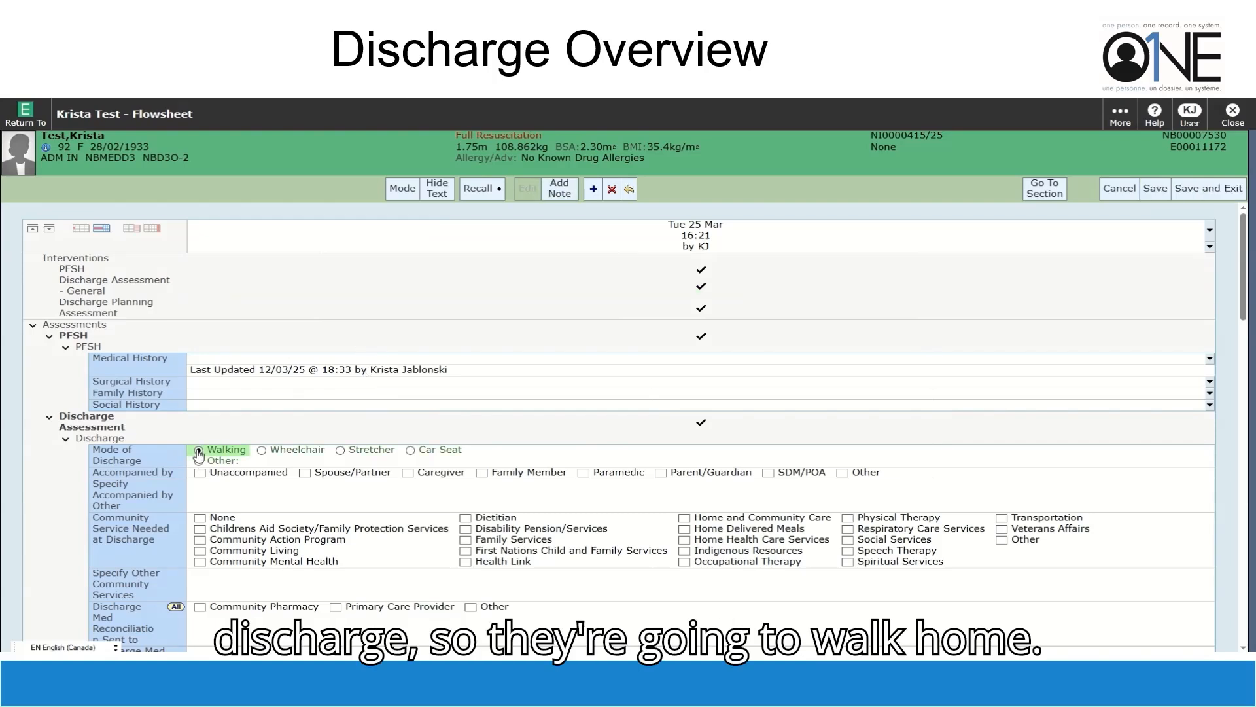
click(306, 473)
scroll(339, 511, down, 2)
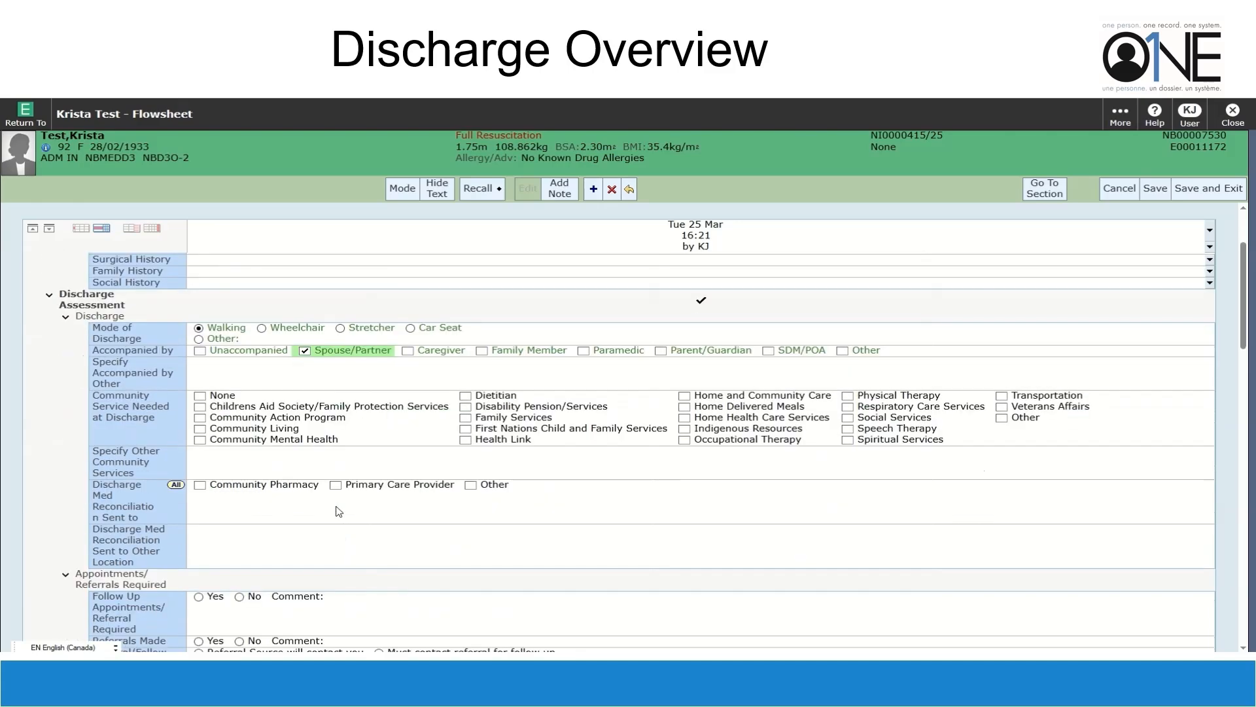
click(199, 397)
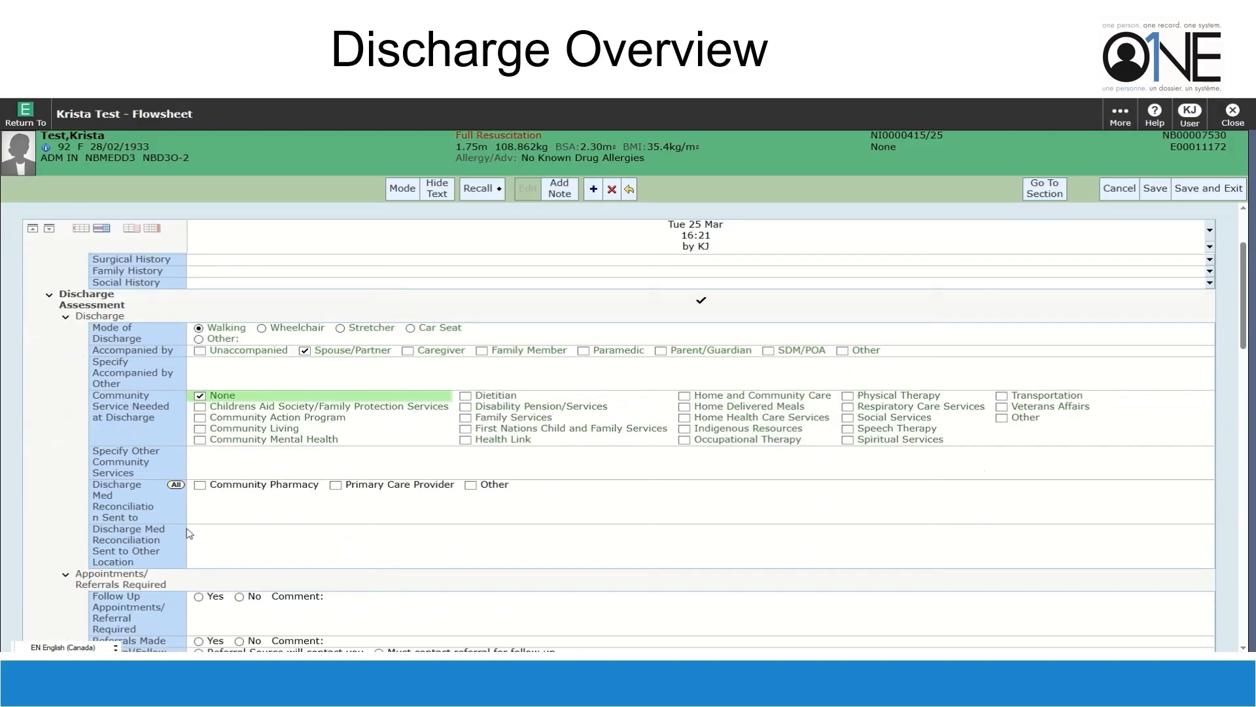
click(200, 485)
scroll(369, 520, down, 2)
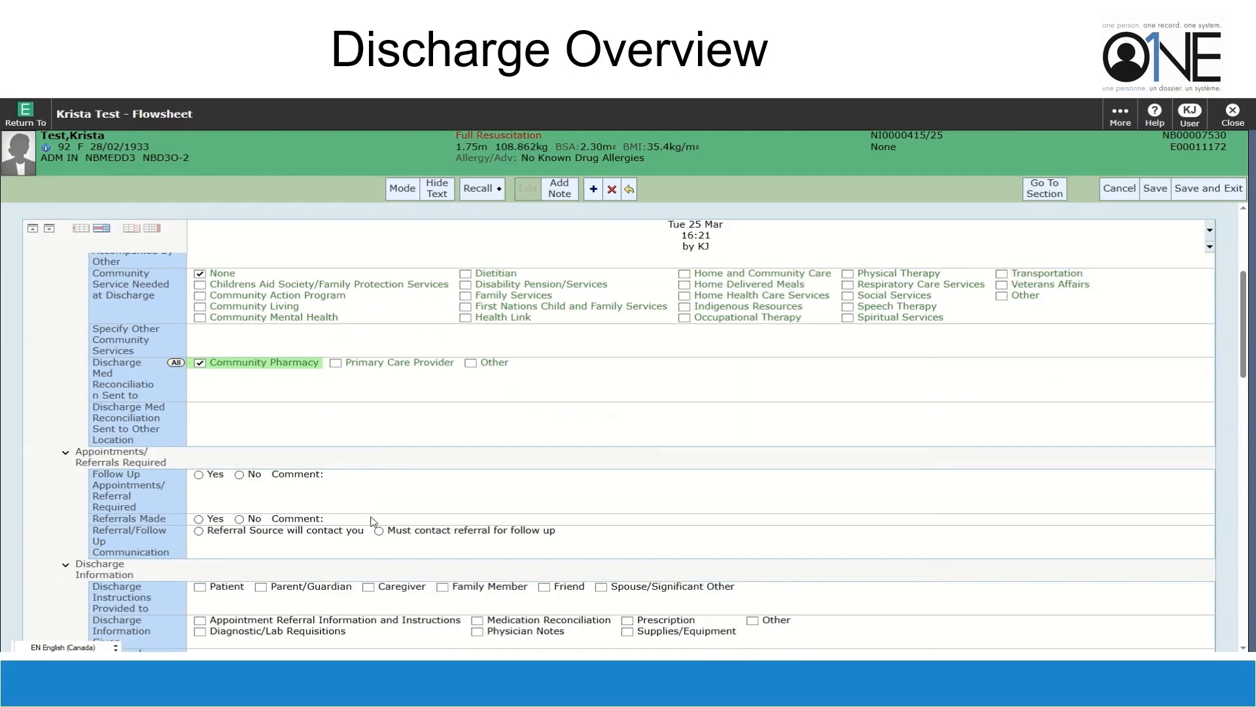
click(239, 476)
scroll(236, 478, down, 5)
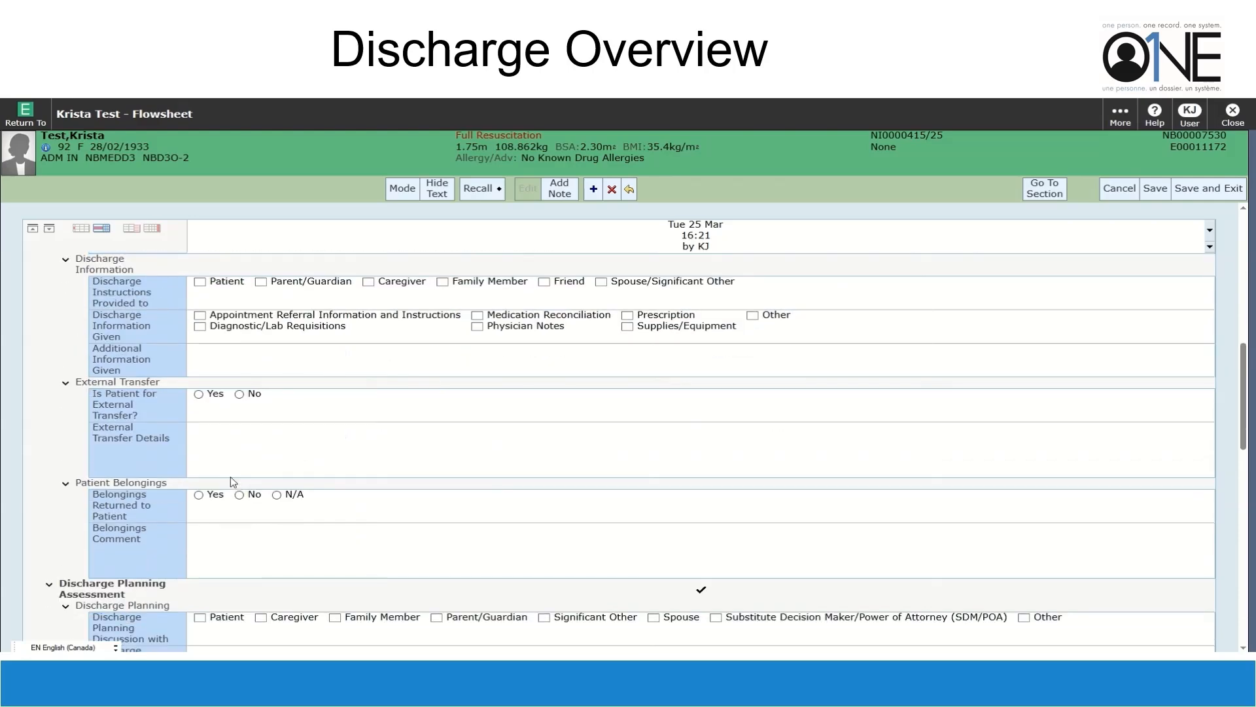
Record instructions to Patient and Spouse, lab requisitions, med reconciliation, notes, prescription given, belongings returned
click(201, 283)
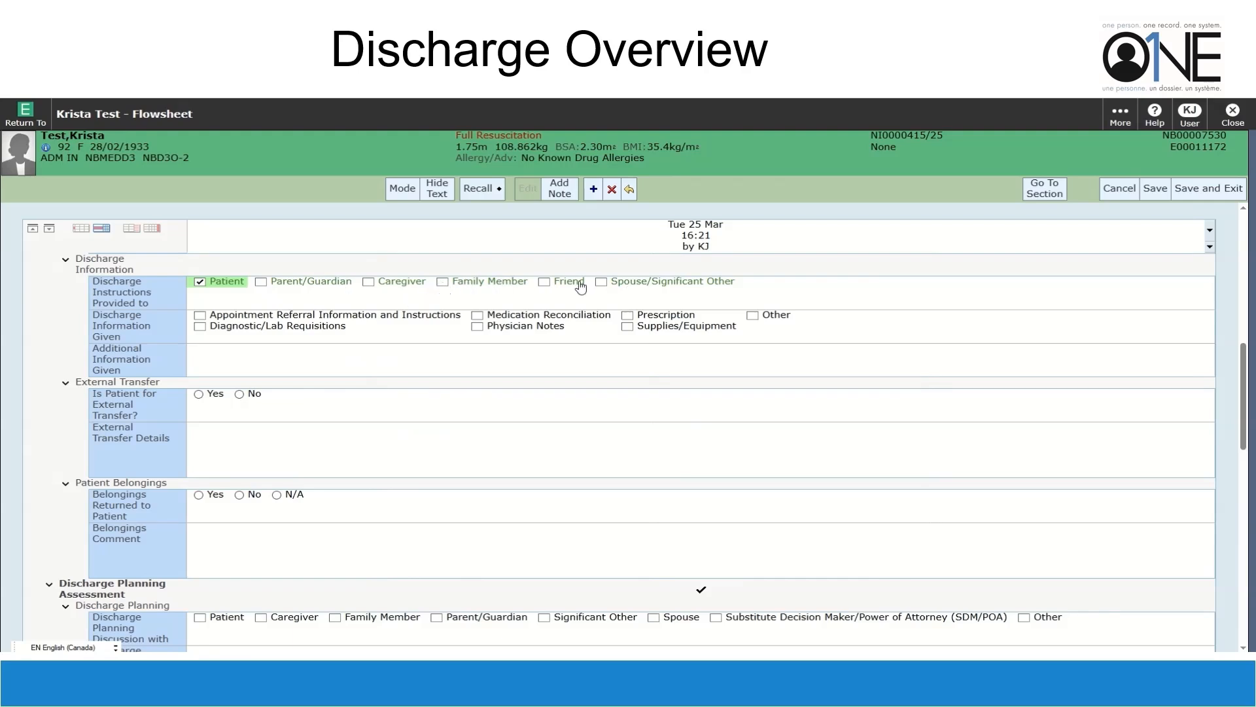
click(600, 282)
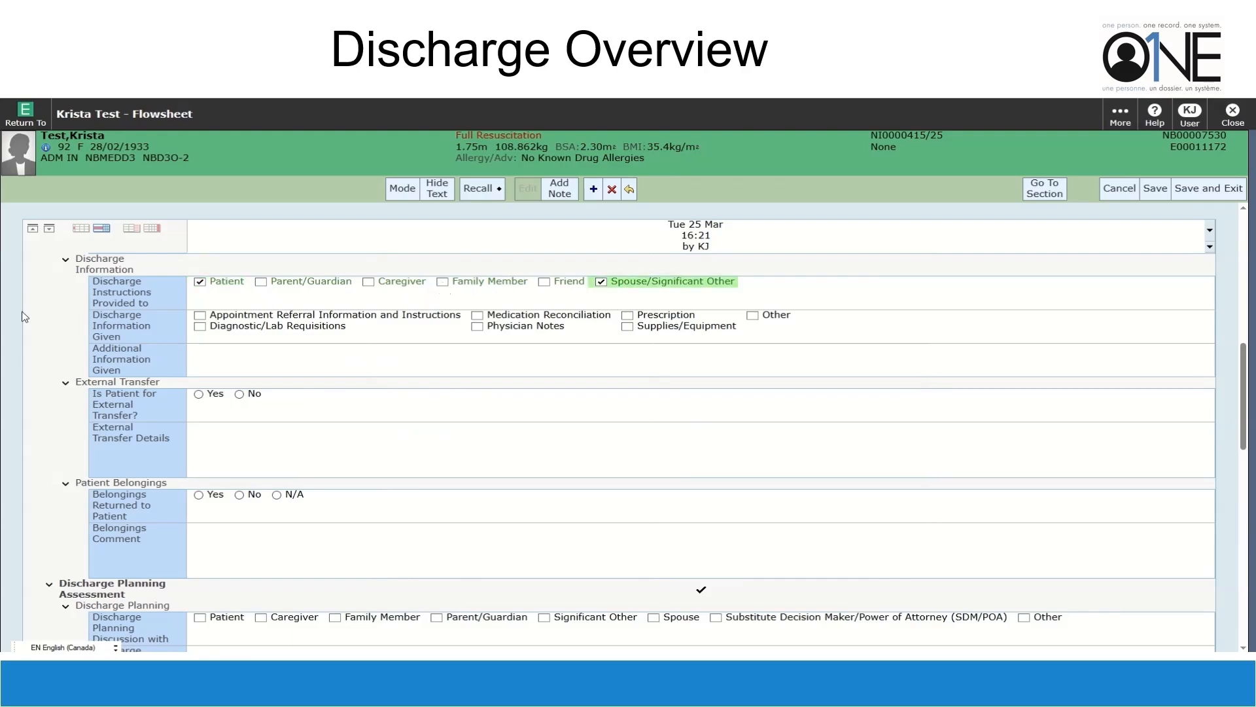
click(206, 327)
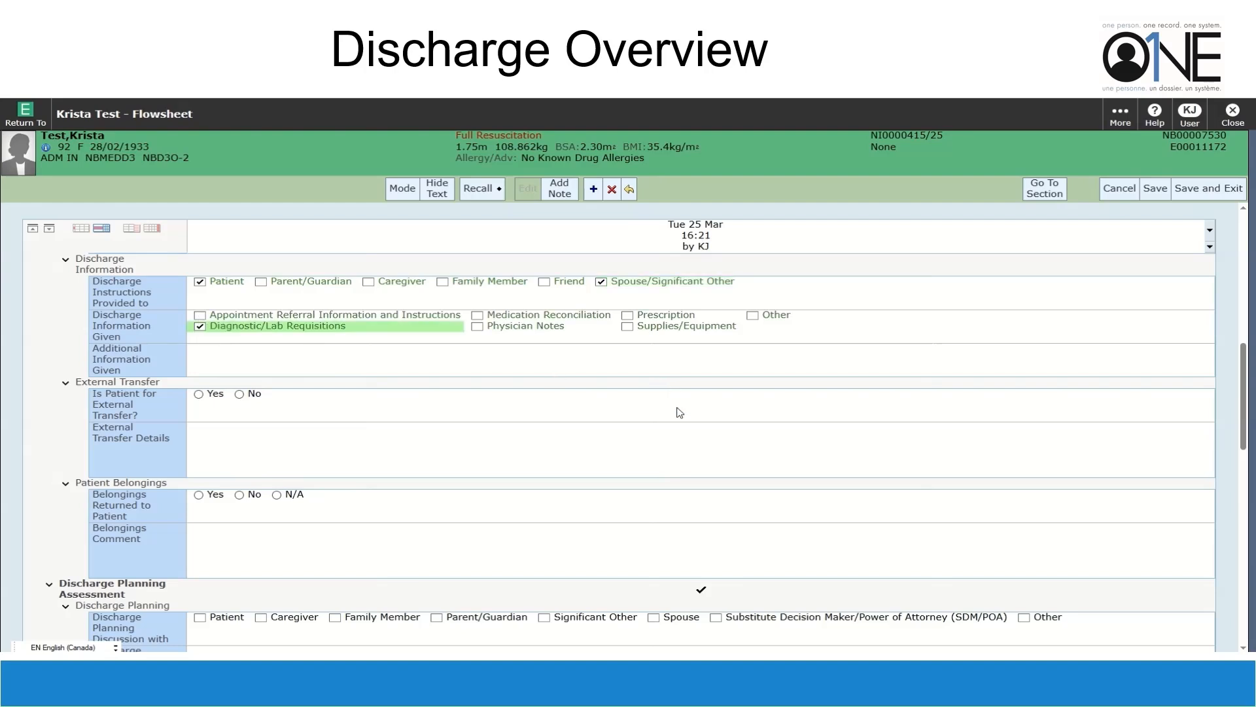
click(478, 317)
click(478, 326)
click(628, 315)
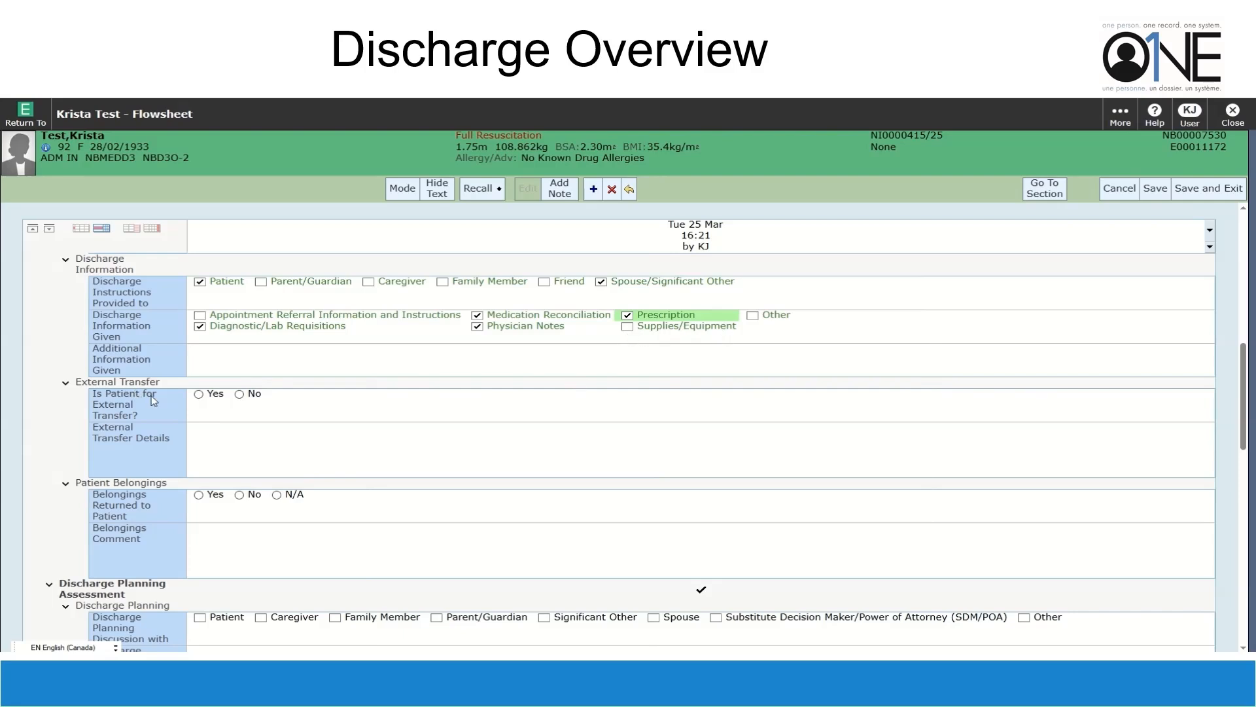
click(350, 432)
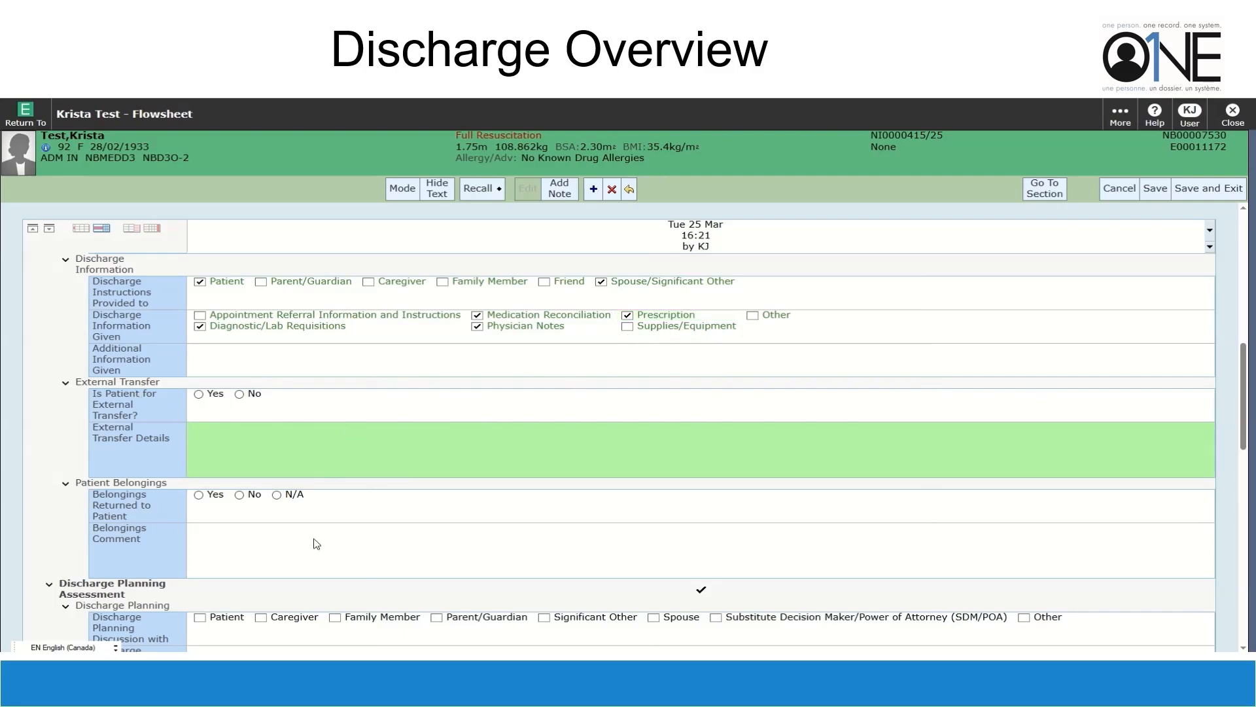
key(Tab)
click(199, 496)
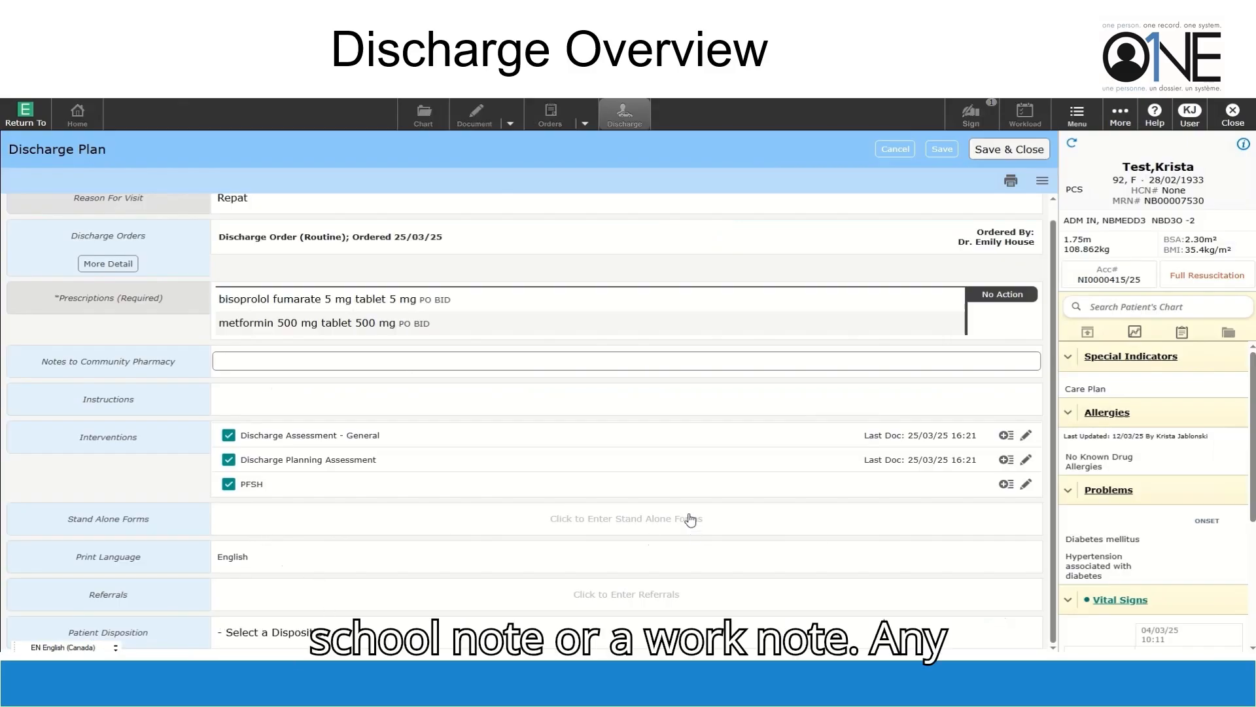
Check the stand alone forms and close Referrals without adding any
click(578, 532)
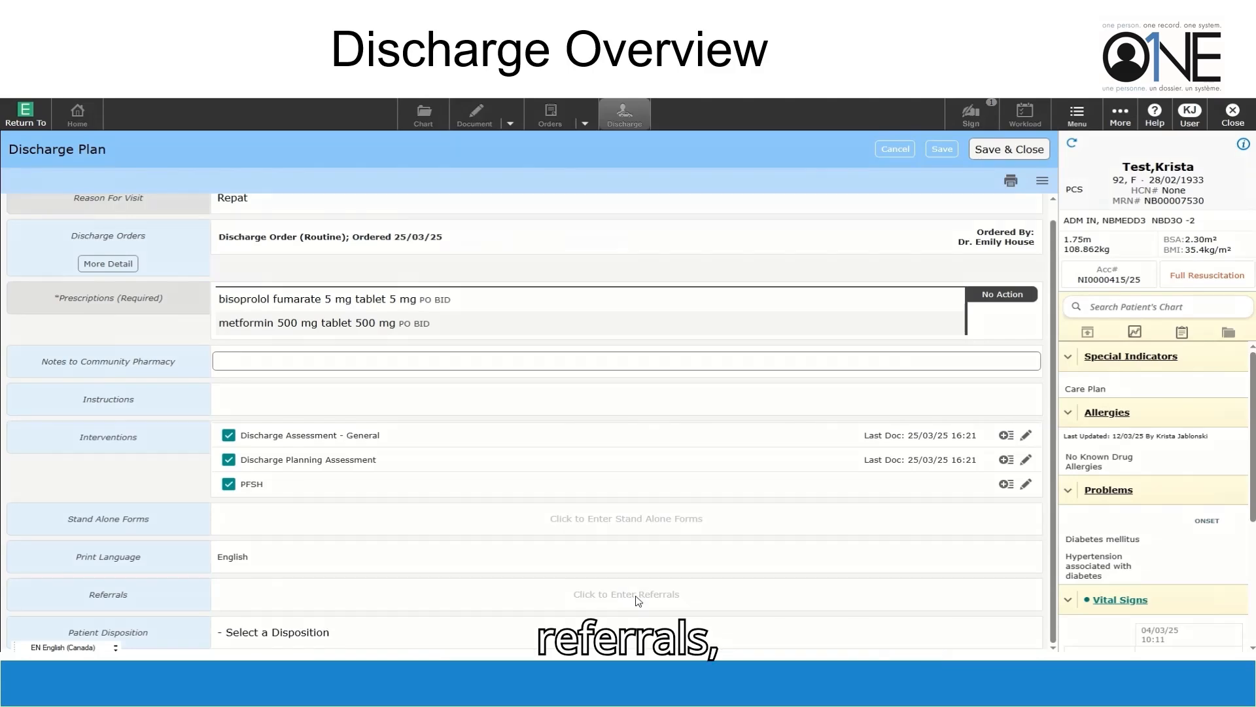
click(632, 592)
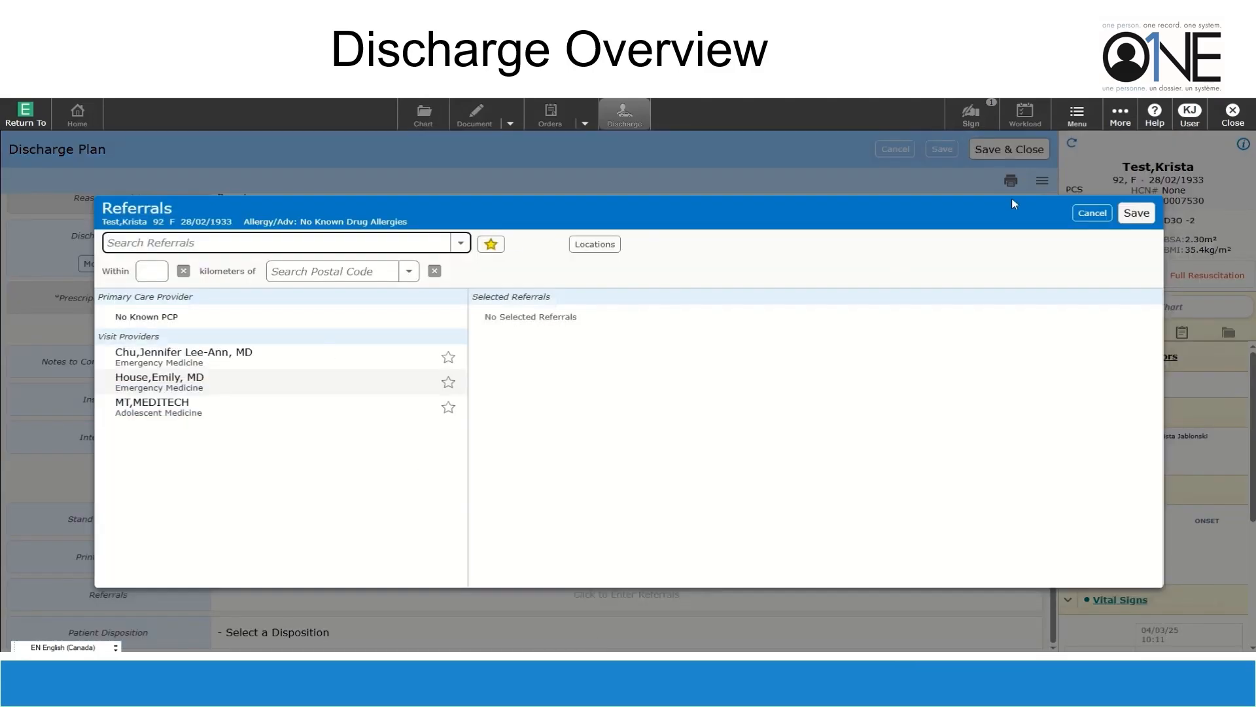
click(1081, 214)
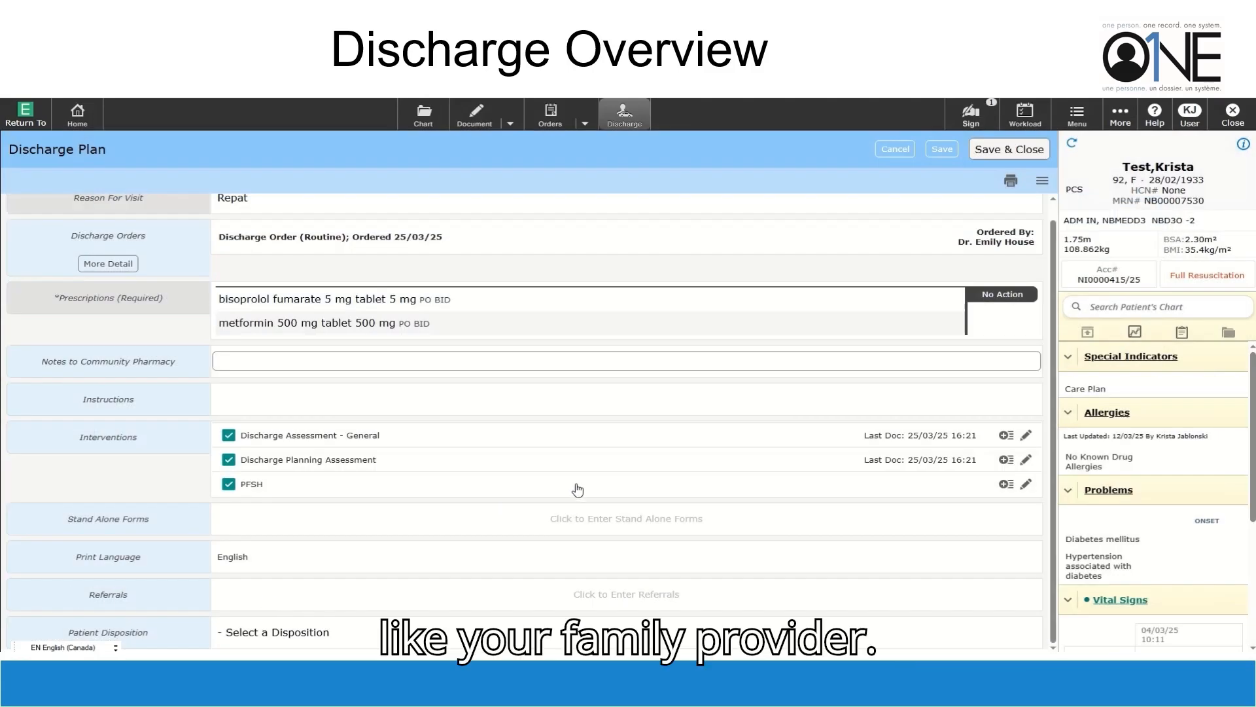
Set the patient disposition to Private Home (D) and save and close the discharge plan
scroll(1170, 478, down, 3)
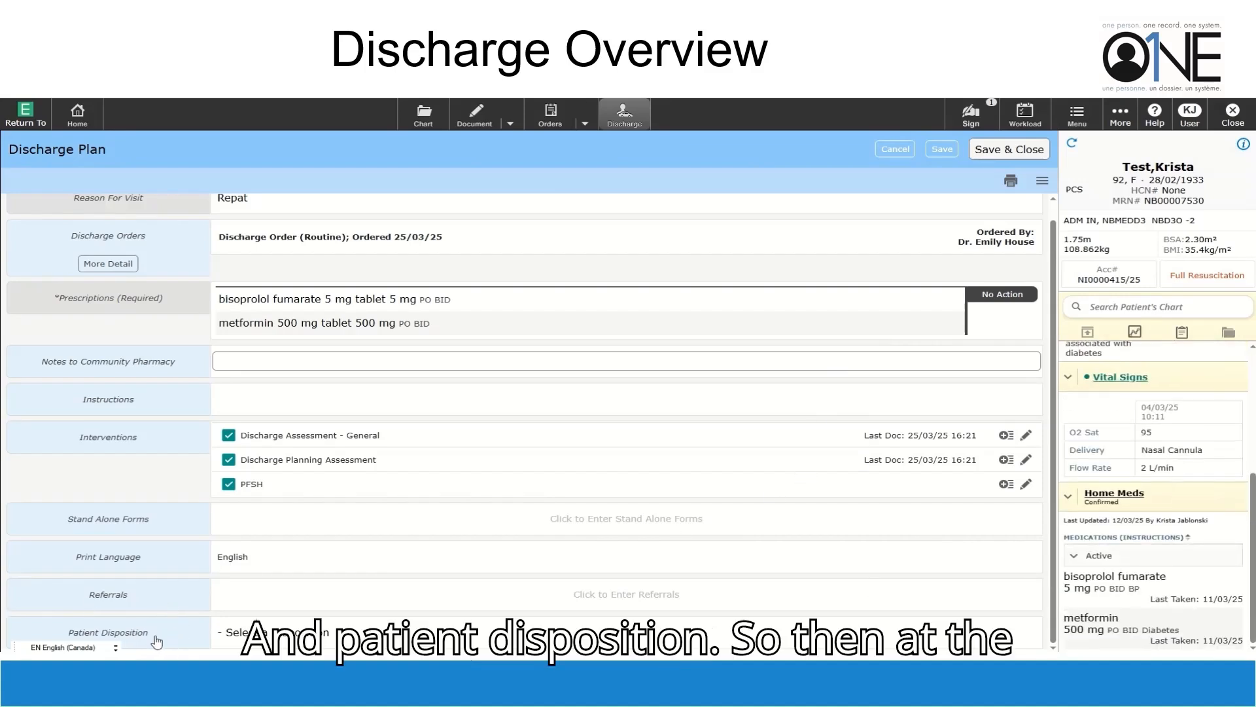
click(284, 639)
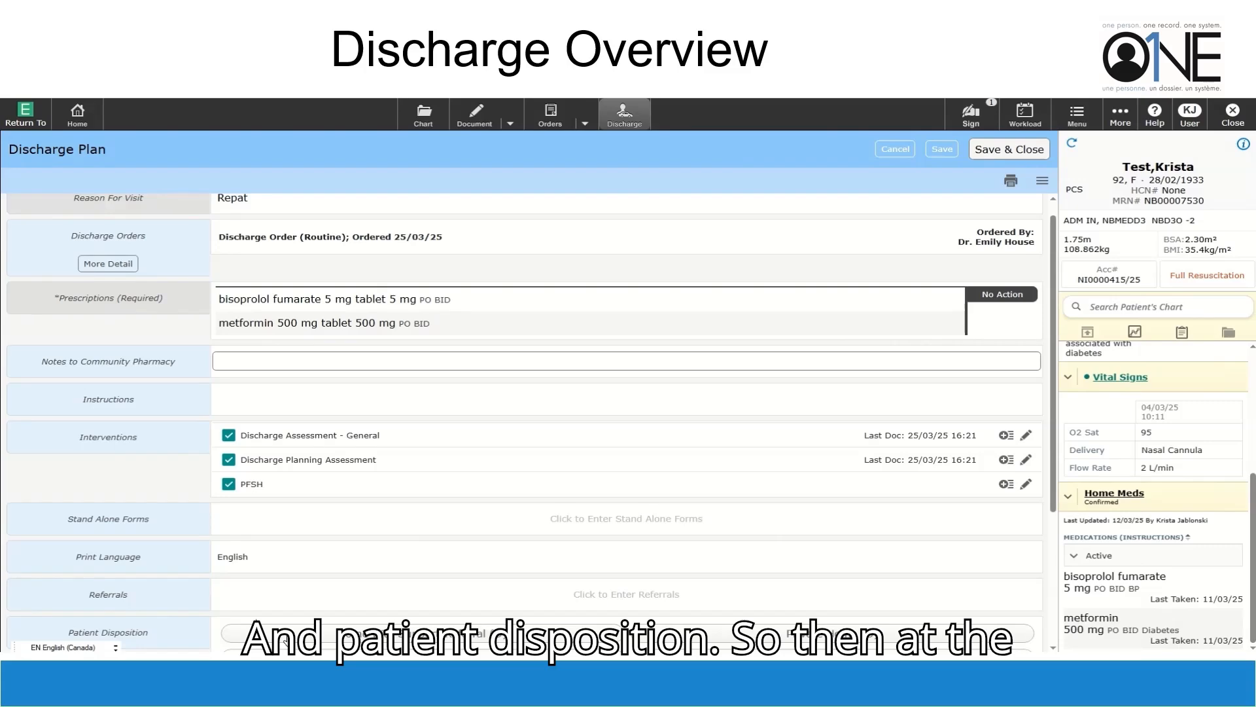
scroll(597, 606, down, 3)
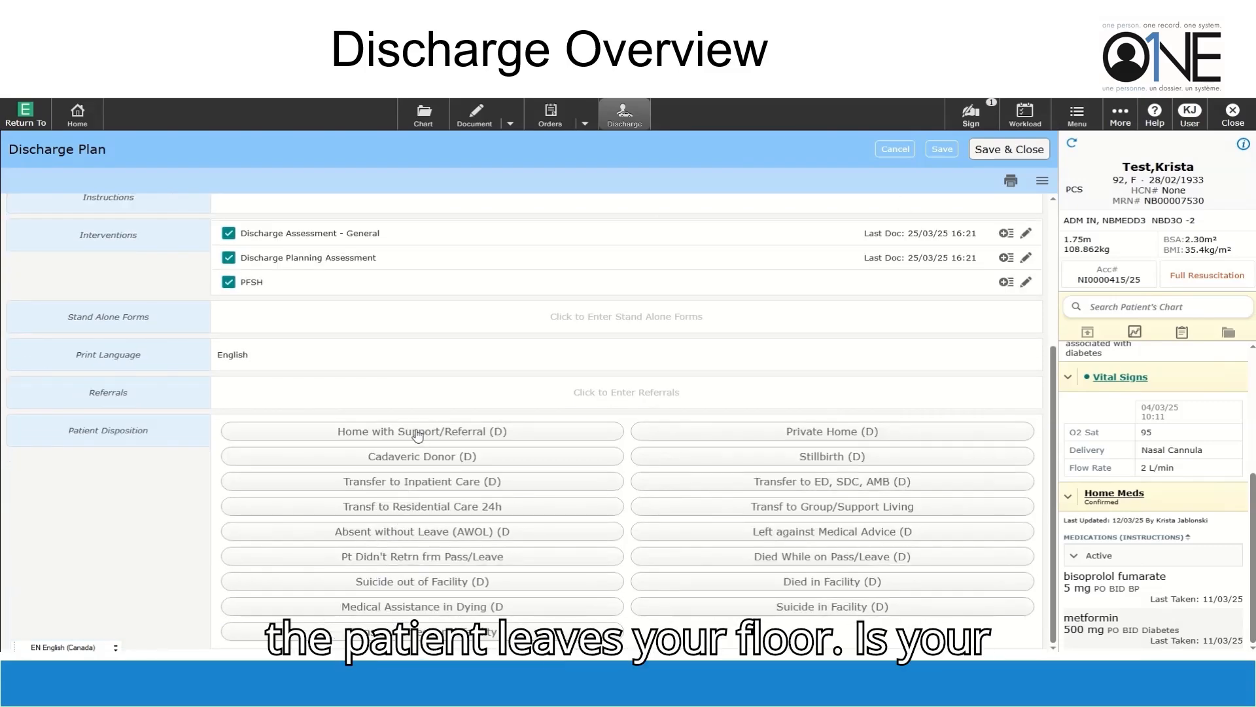
click(834, 432)
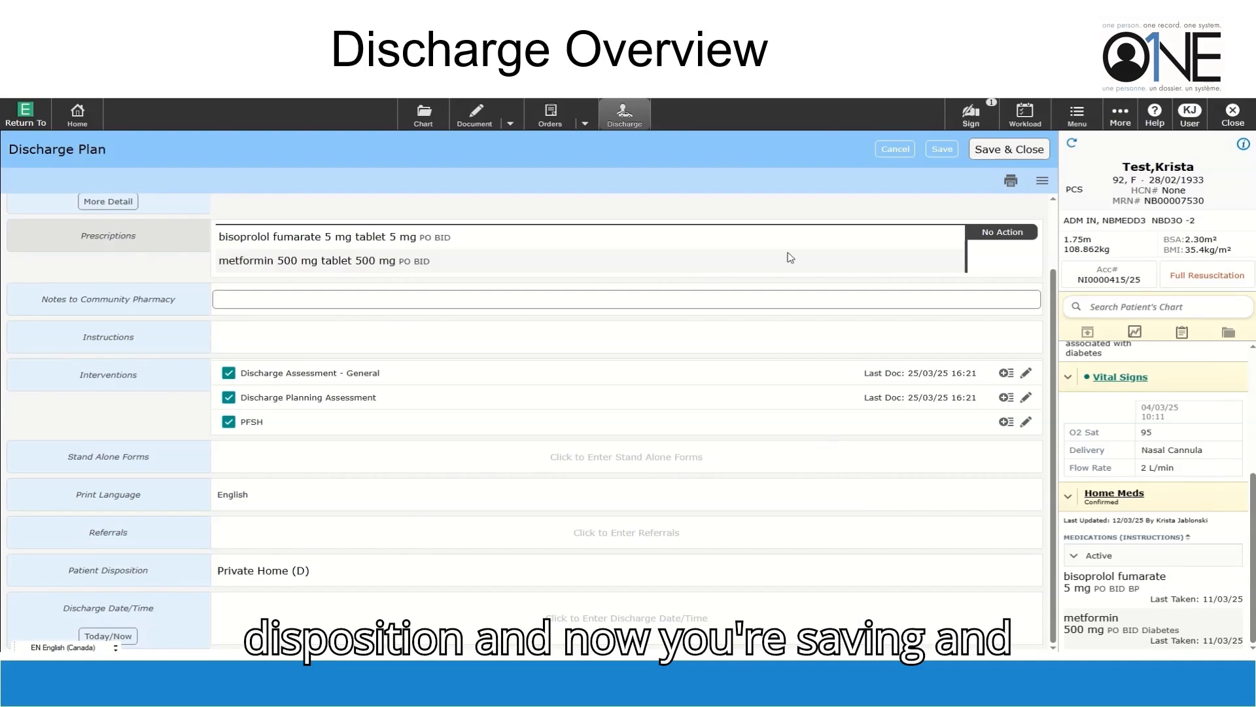
click(995, 150)
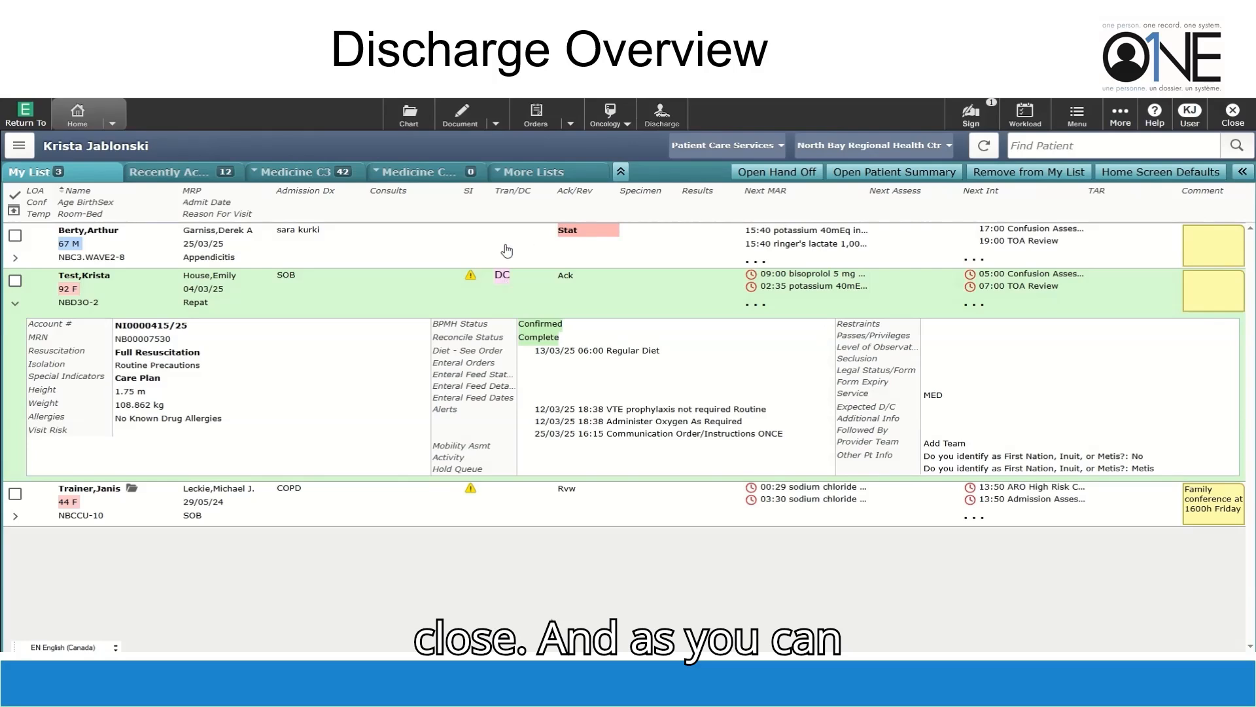